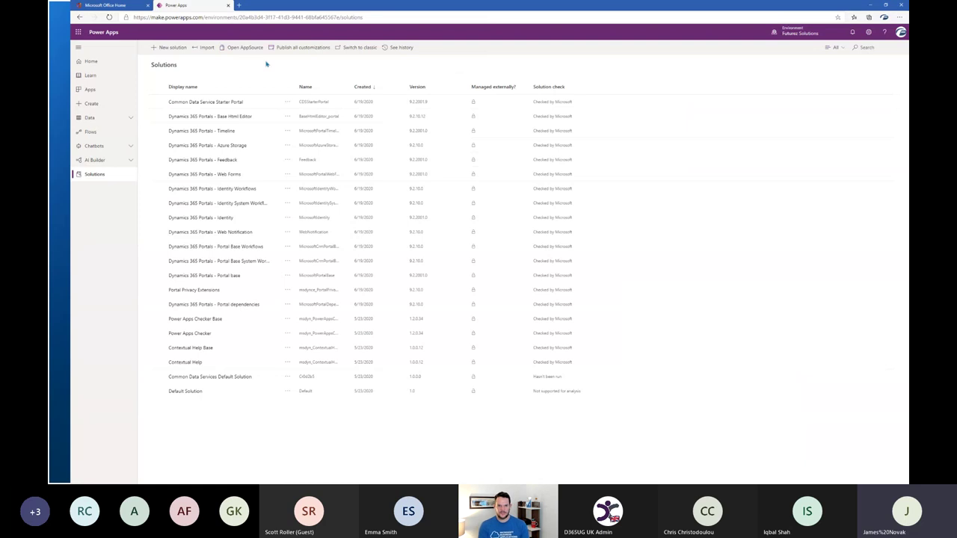
- Relaunch Power Apps from the Office home page and switch to the Futurez Solutions environment
key("ctrl+shift+Tab")
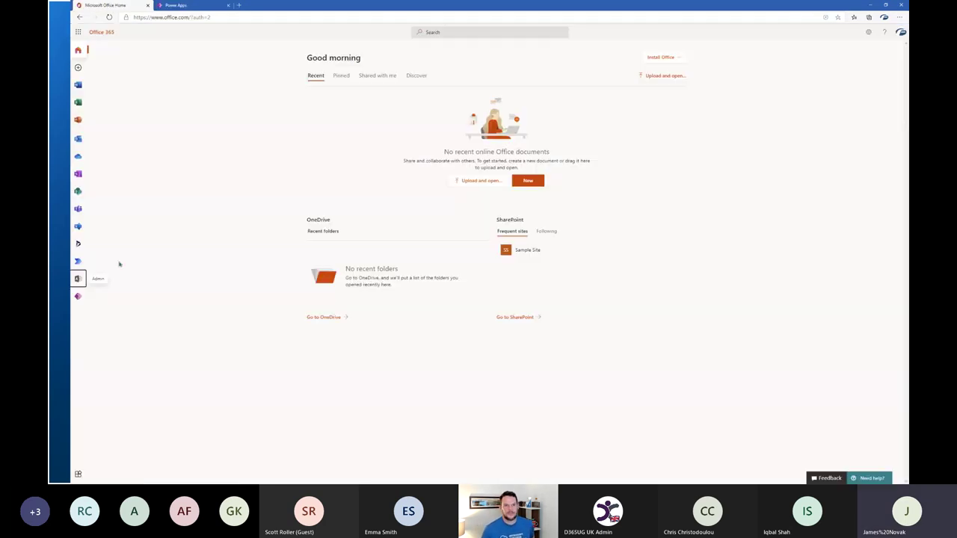
left_click(78, 296)
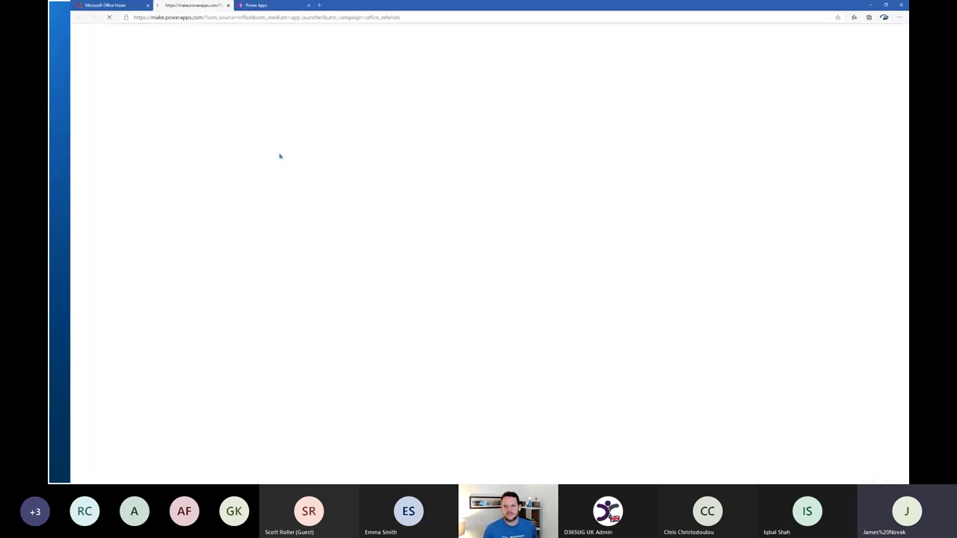
left_click(308, 5)
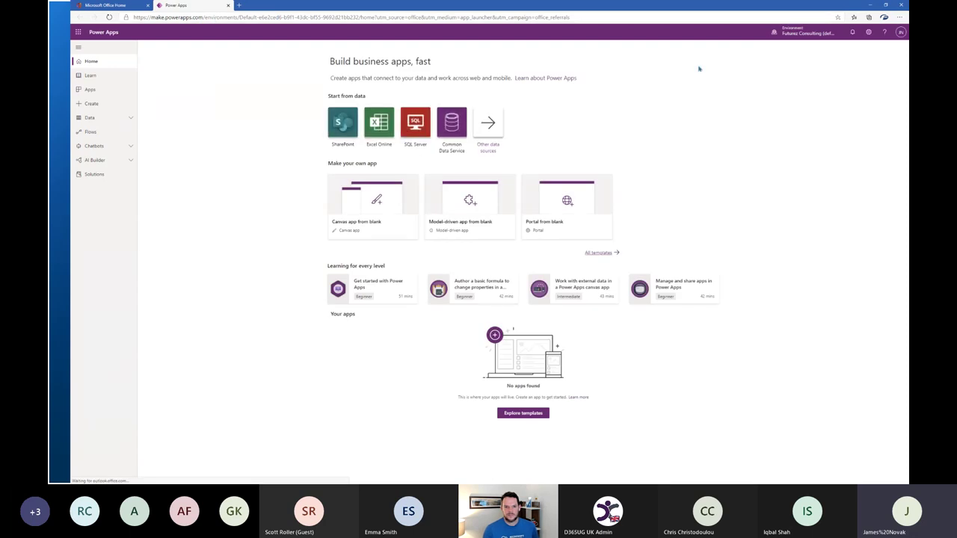
left_click(799, 33)
left_click(833, 102)
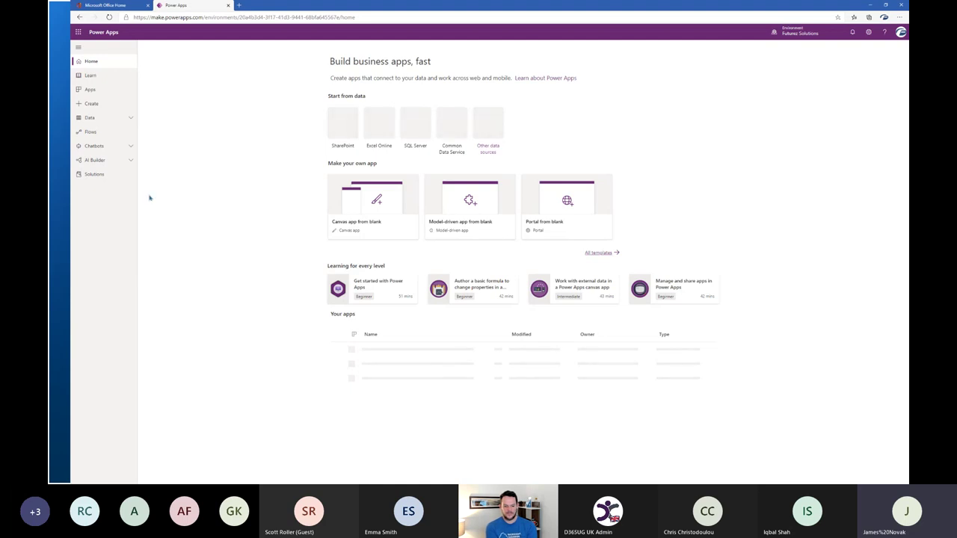
- Open the environment's Solutions list and enlarge the page display
left_click(99, 175)
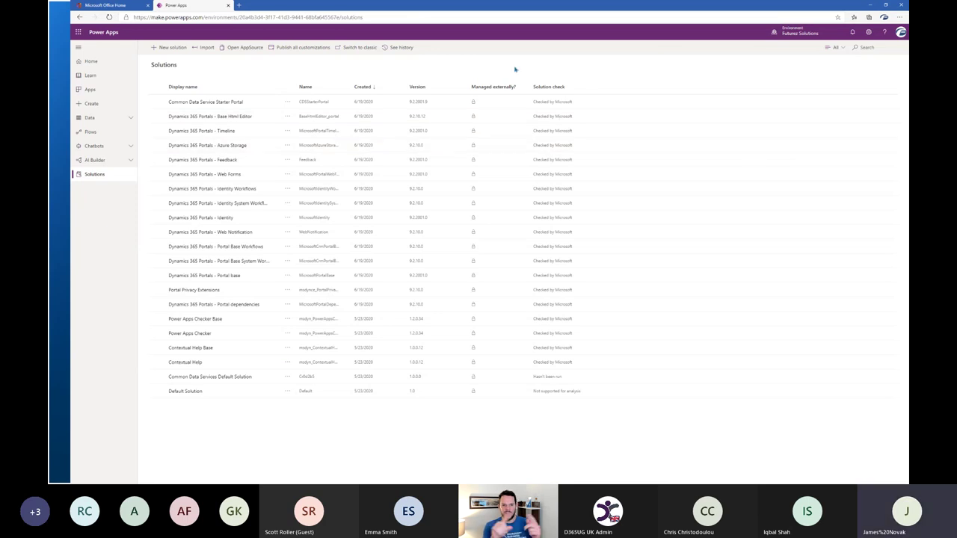
key("ctrl+plus")
key("ctrl+plus")
key("ctrl+plus")
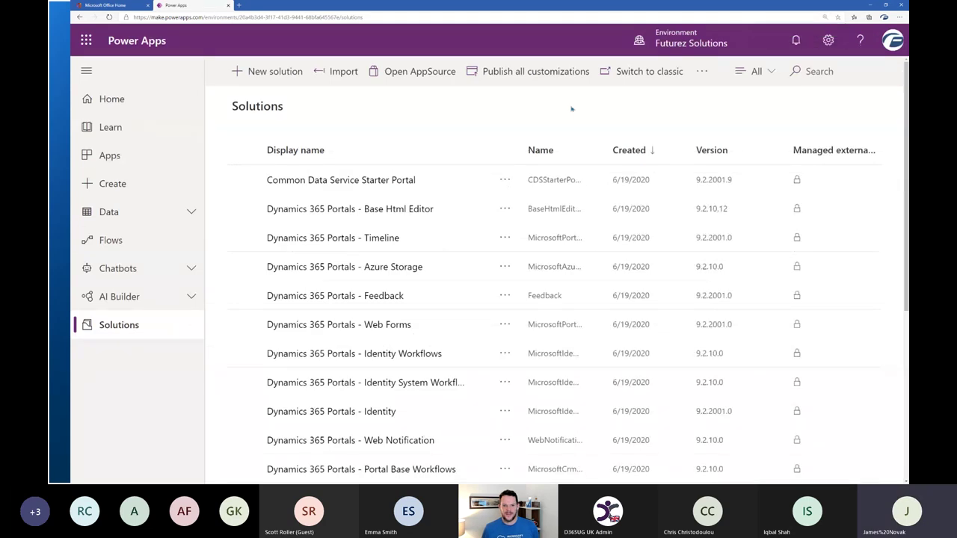
key("ctrl+minus")
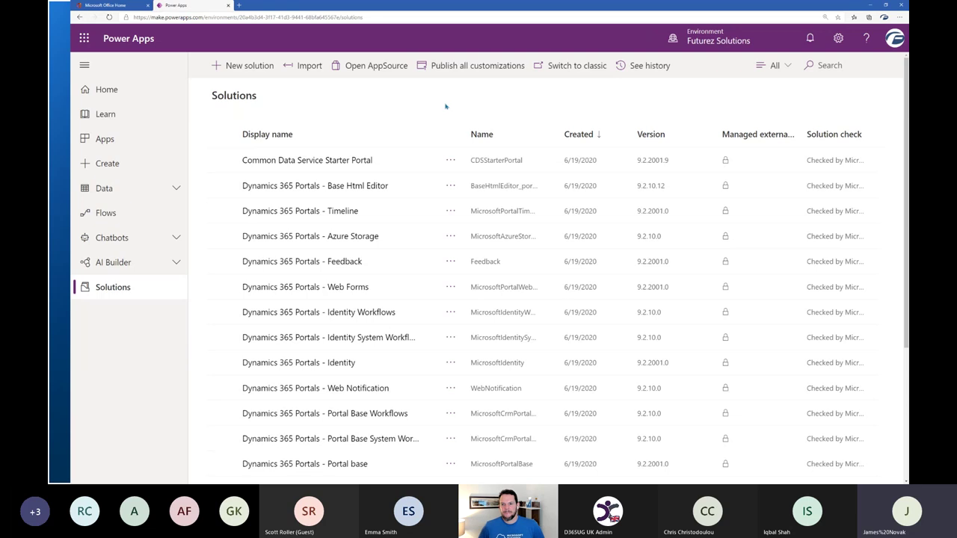
- Open the Account table inside the Default Solution
scroll(410, 135, "down", 3)
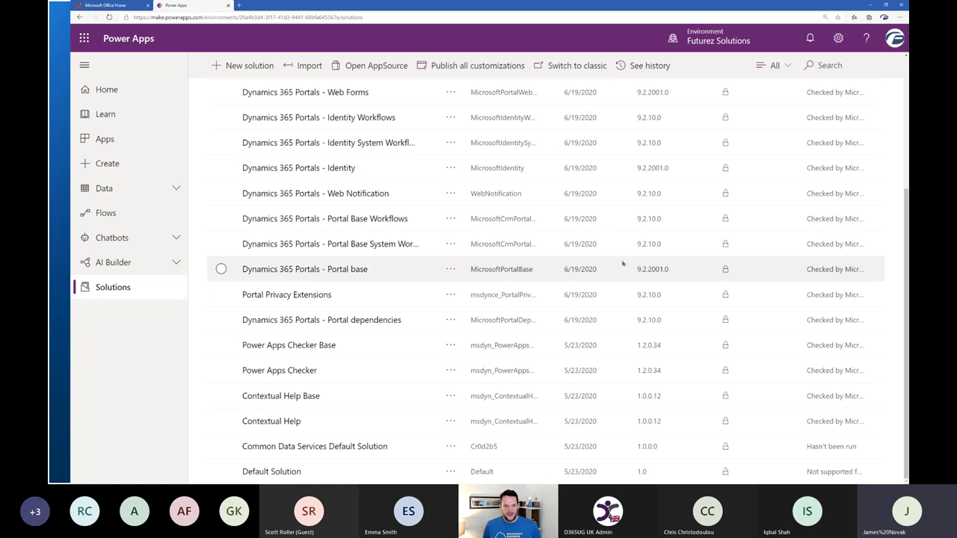
scroll(603, 265, "up", 3)
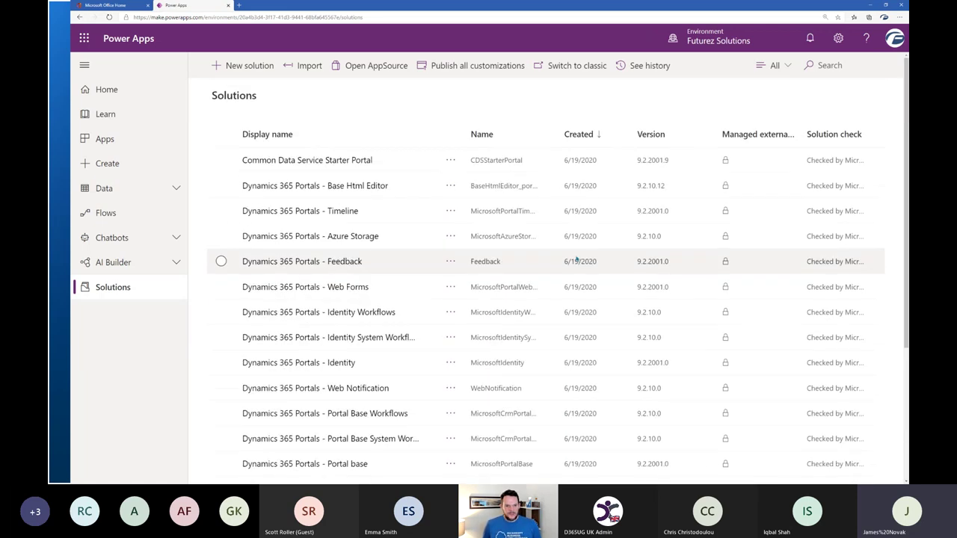
scroll(576, 259, "down", 4)
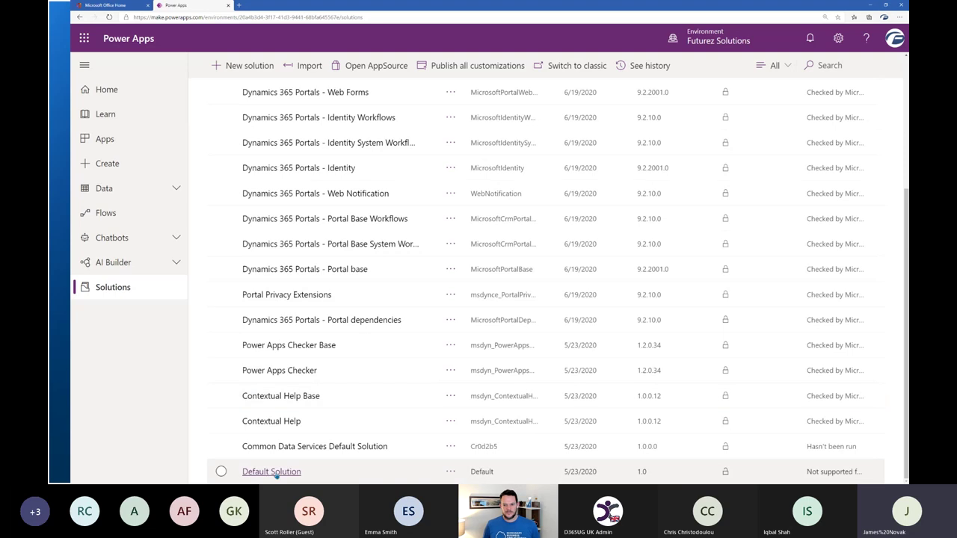
left_click(273, 473)
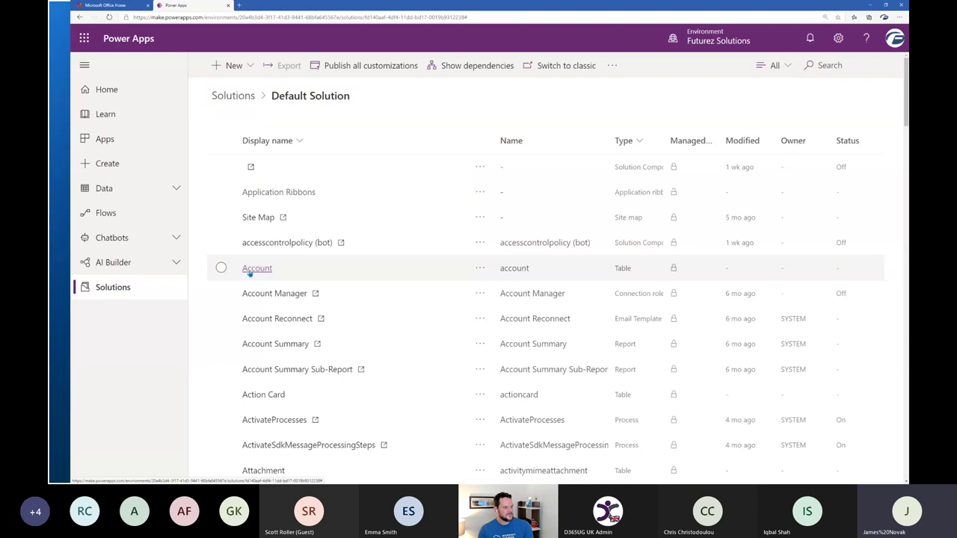
left_click(250, 271)
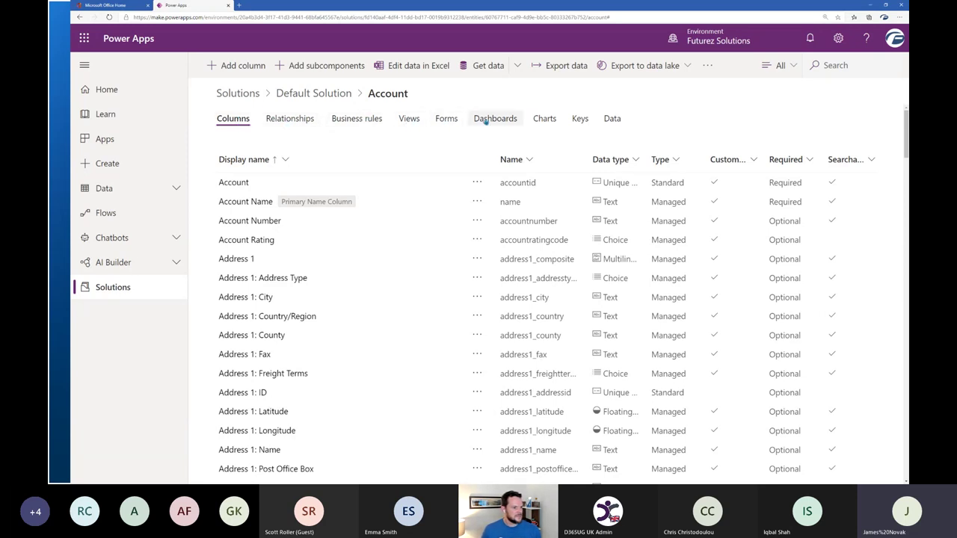
- Look through the list of columns of the Account table
scroll(290, 184, "down", 2)
scroll(290, 183, "down", 10)
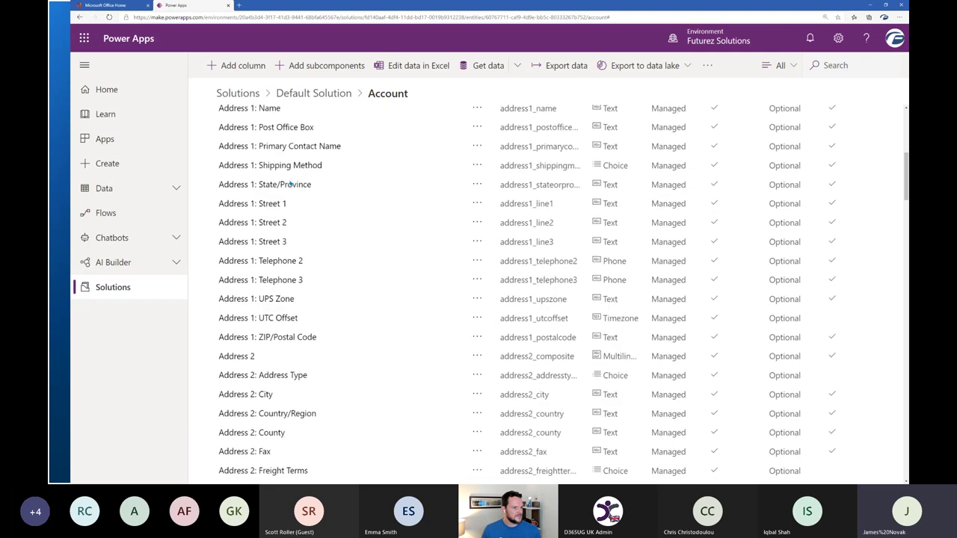
scroll(290, 183, "down", 6)
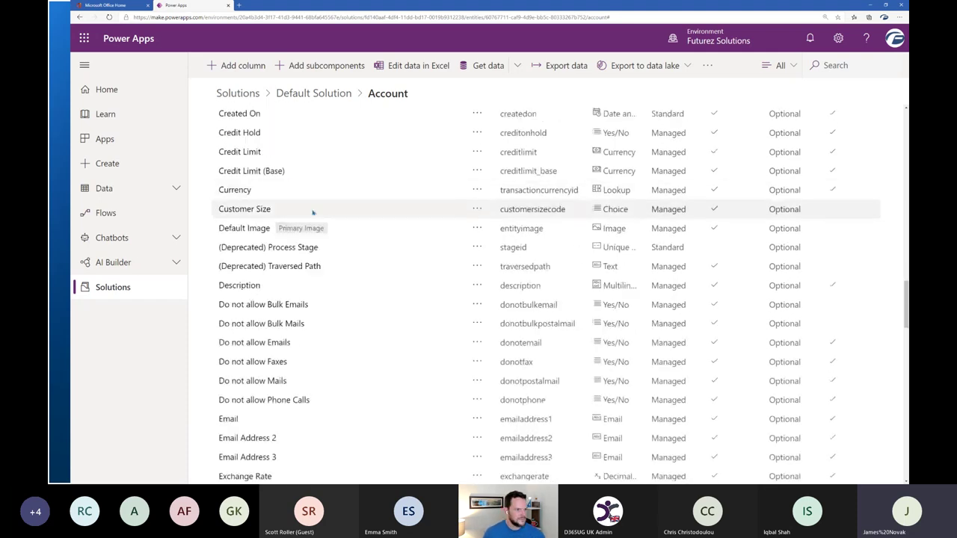
scroll(312, 212, "down", 3)
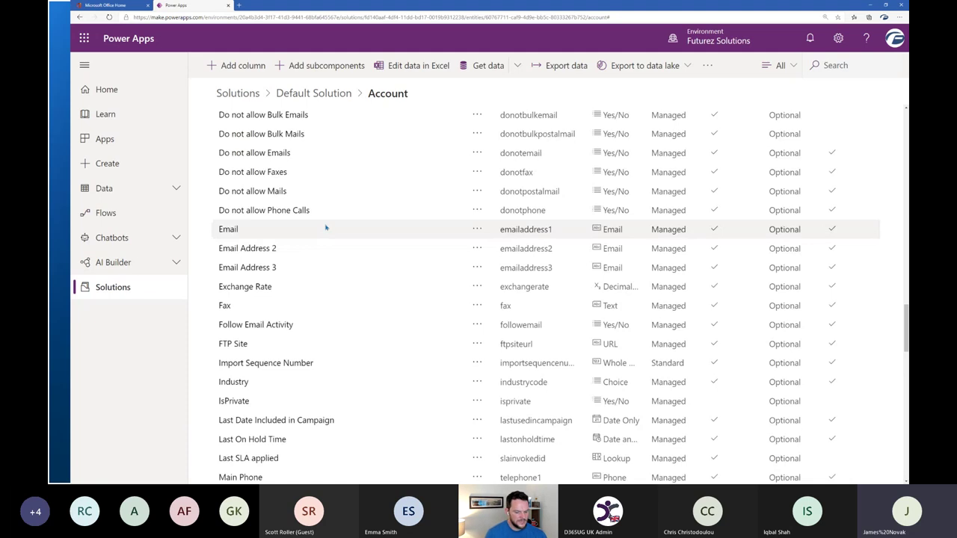
scroll(326, 228, "up", 2)
scroll(326, 227, "up", 15)
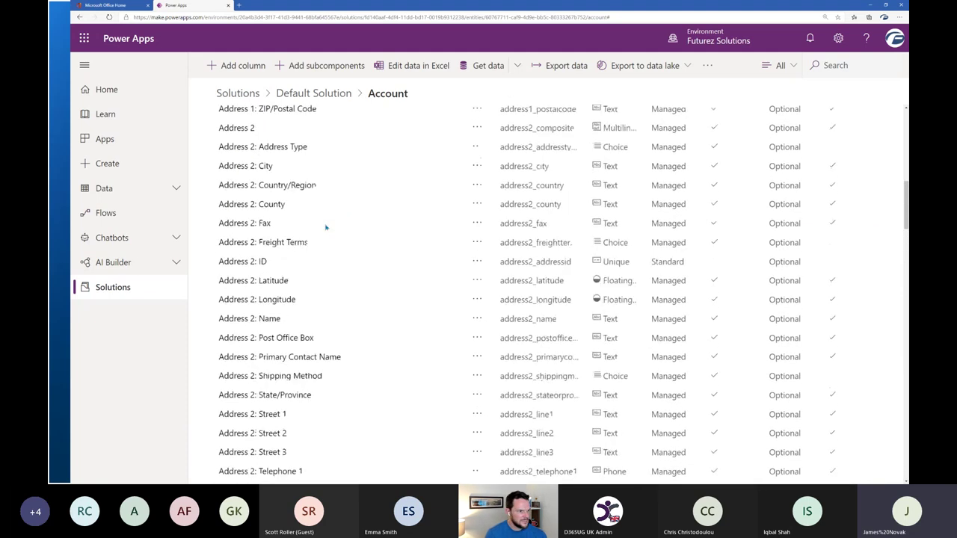
scroll(326, 227, "up", 3)
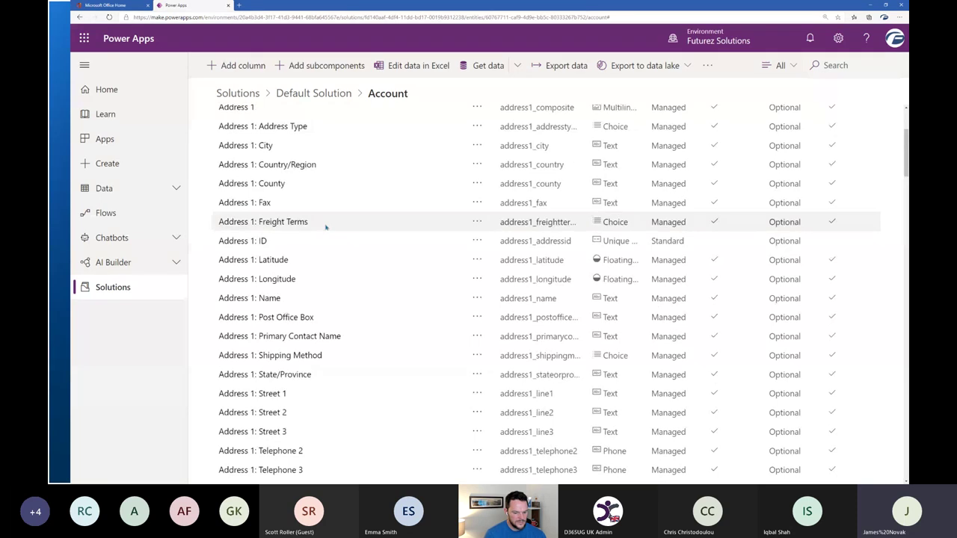
scroll(326, 228, "up", 3)
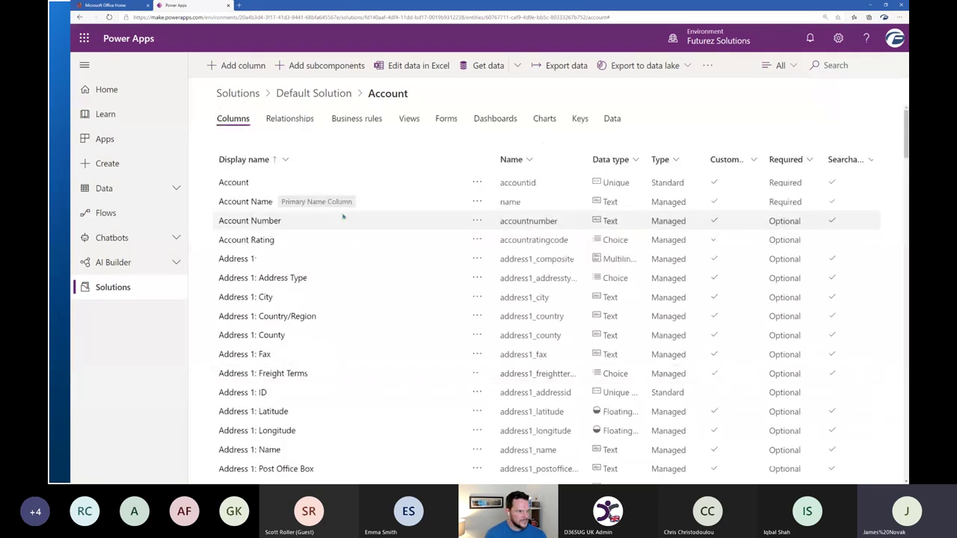
- Widen the Data type field of the Account column list and review each column's data type
mouse_move(340, 209)
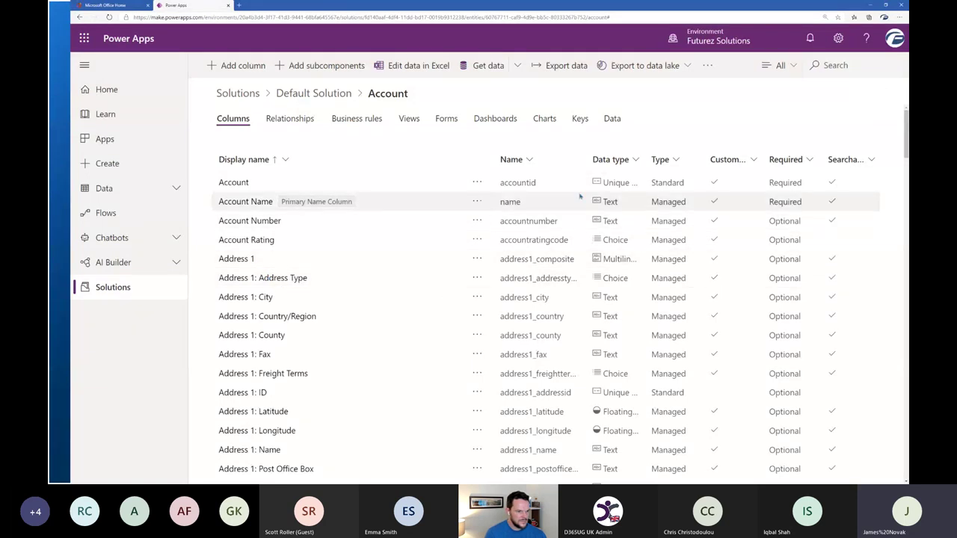
left_click_drag(647, 160, 689, 160)
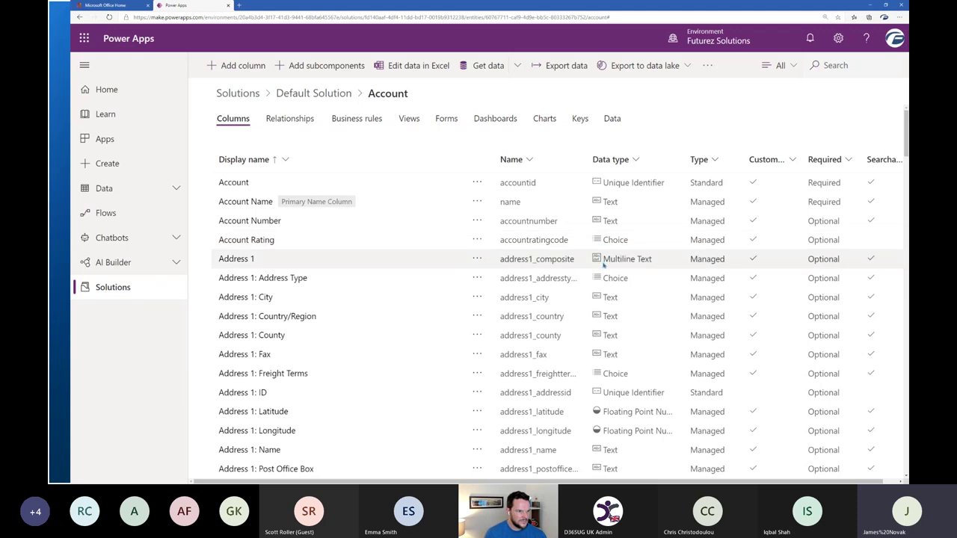
scroll(615, 359, "down", 1)
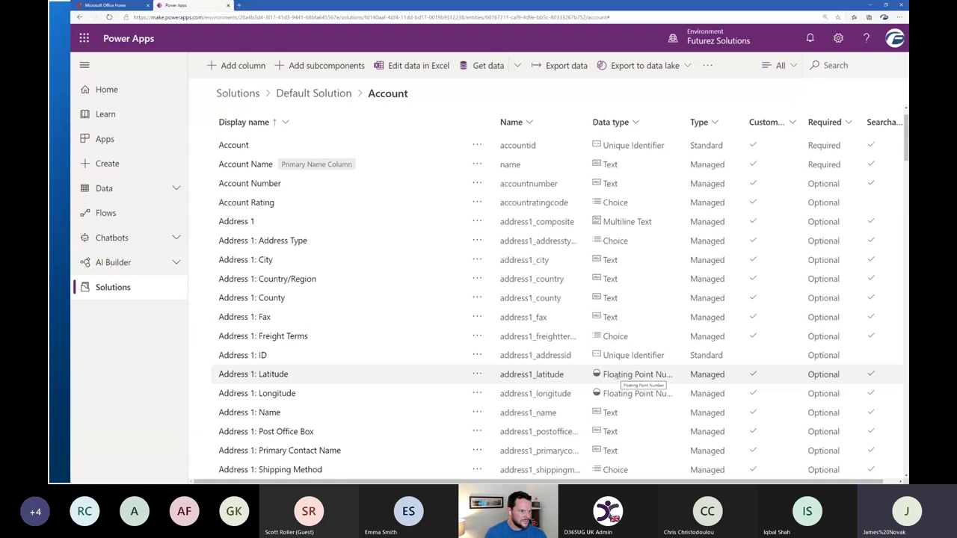
scroll(459, 319, "down", 2)
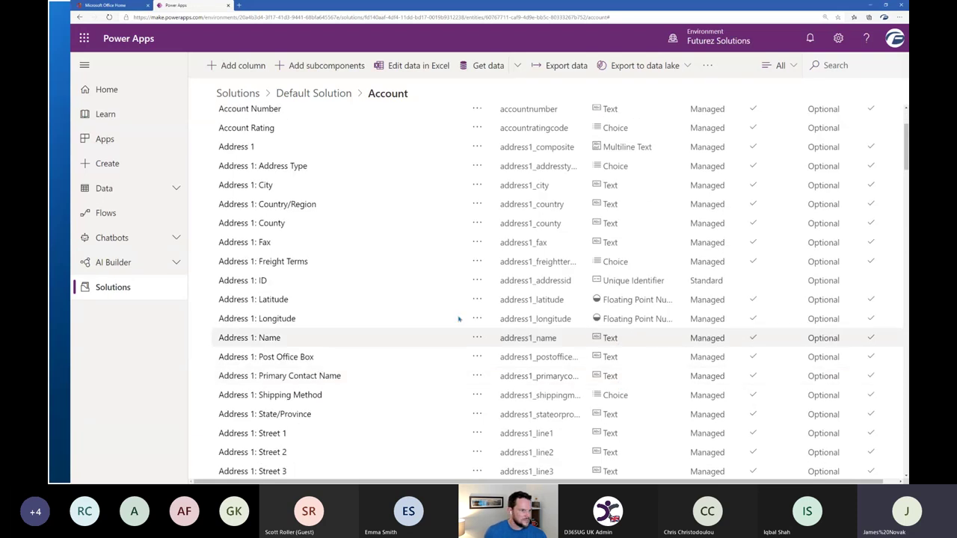
scroll(458, 299, "up", 3)
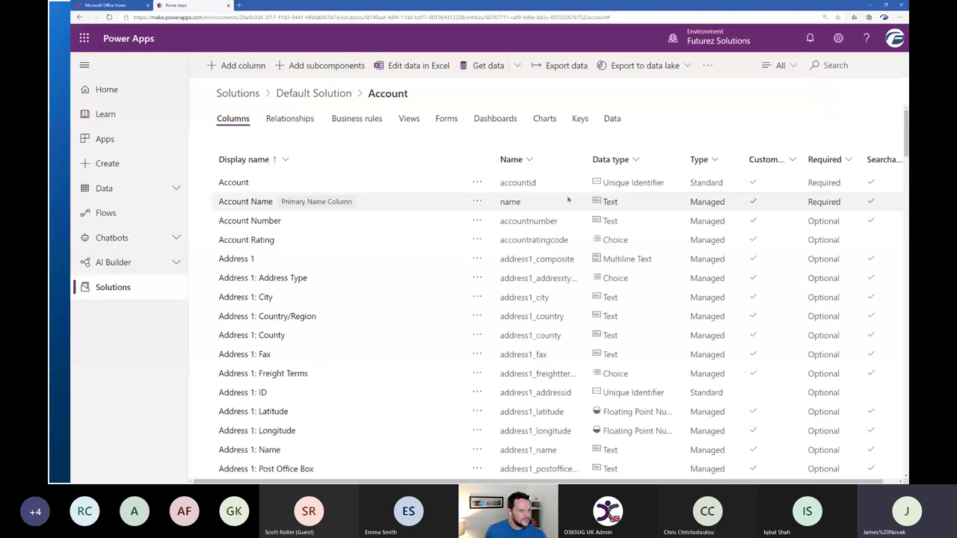
- Show all relationships of the Account table instead of the default selection and look through their related tables and relationship types
left_click(296, 123)
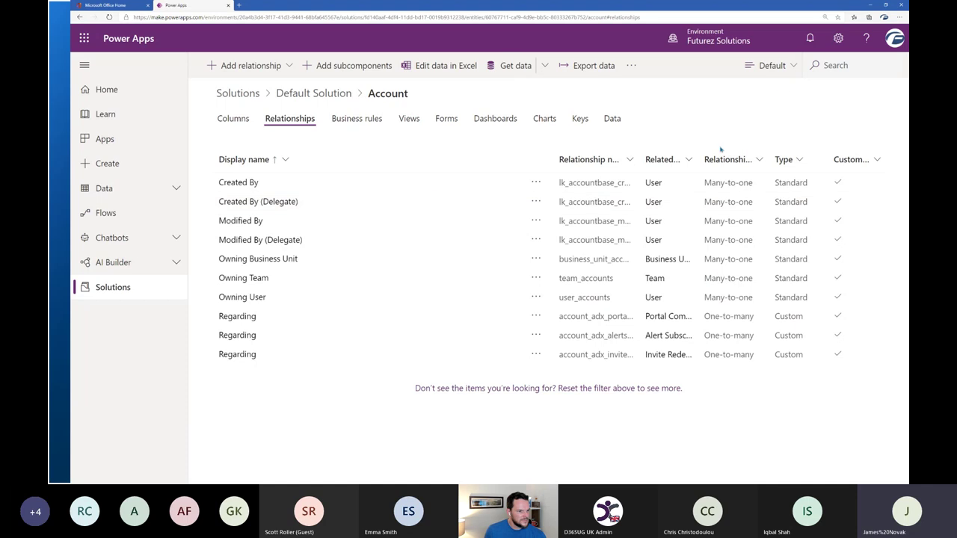
left_click(792, 66)
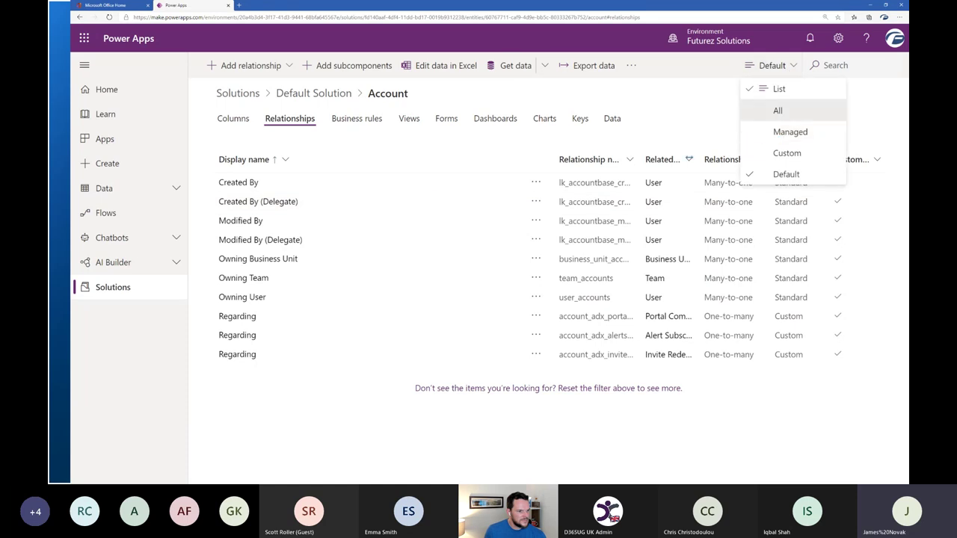
left_click(774, 110)
scroll(565, 268, "down", 7)
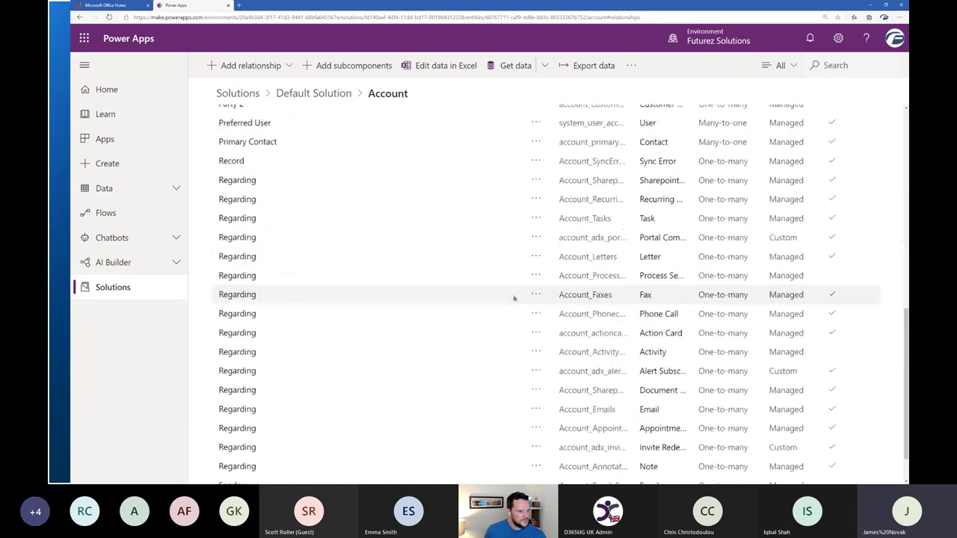
scroll(504, 304, "up", 8)
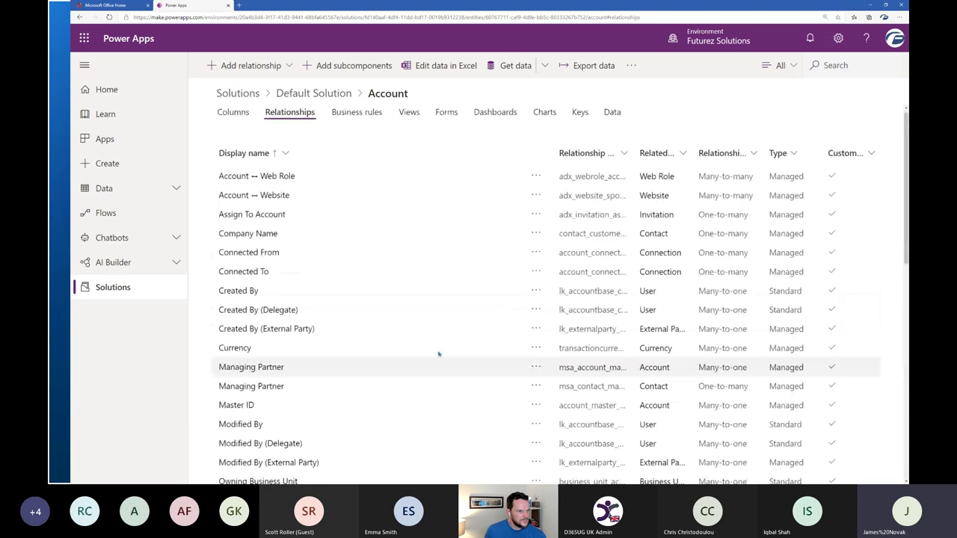
scroll(283, 387, "down", 5)
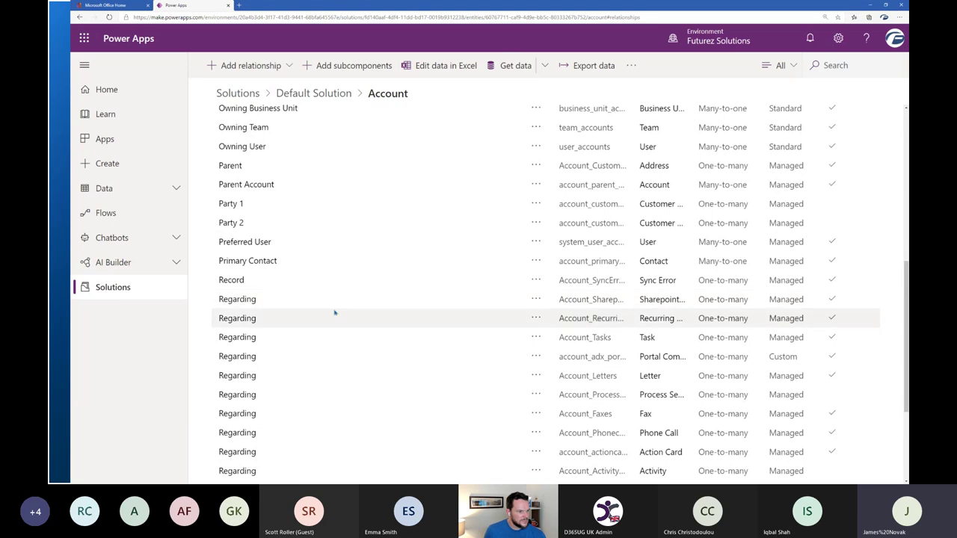
scroll(335, 313, "up", 1)
scroll(372, 305, "up", 2)
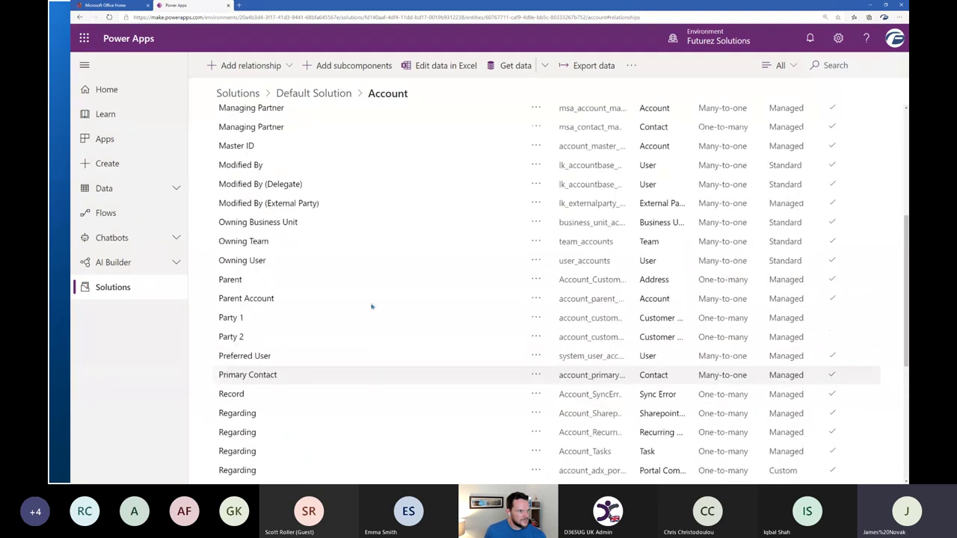
scroll(372, 305, "up", 5)
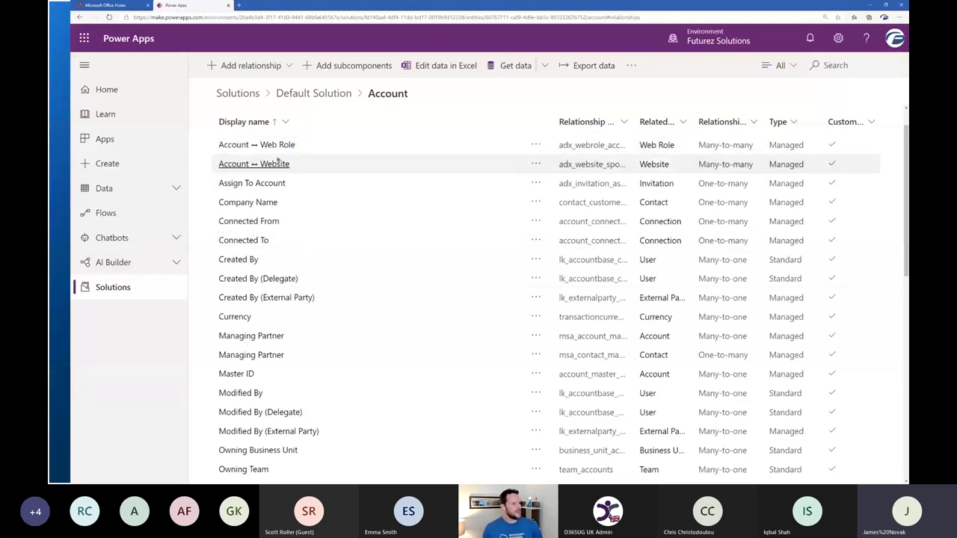
scroll(277, 161, "up", 1)
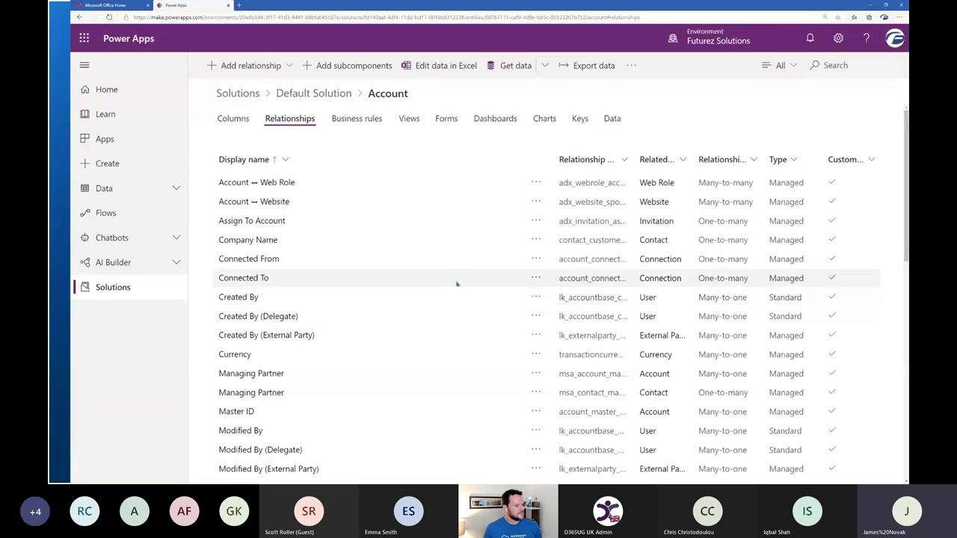
- Check the Account table's business rules and views, and open its Account main form for editing
left_click(365, 124)
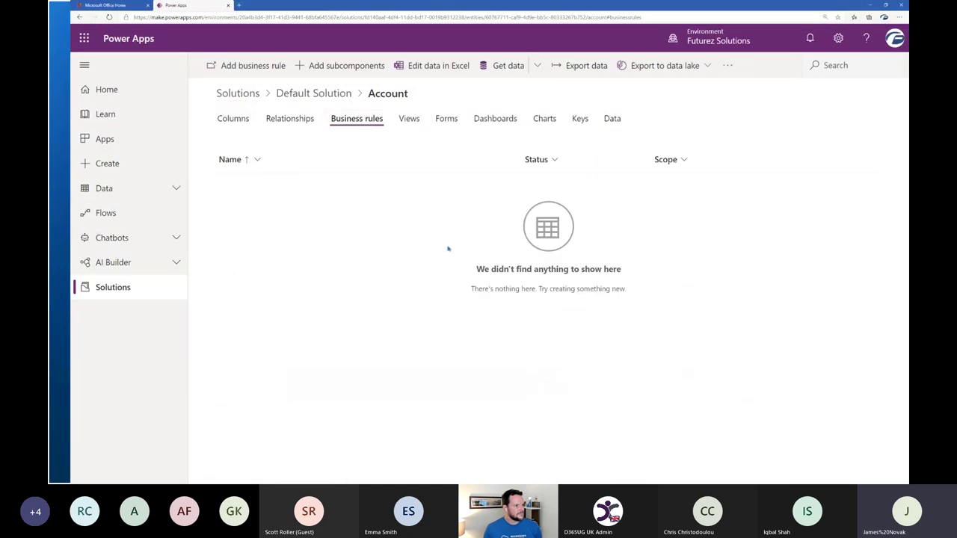
left_click(409, 118)
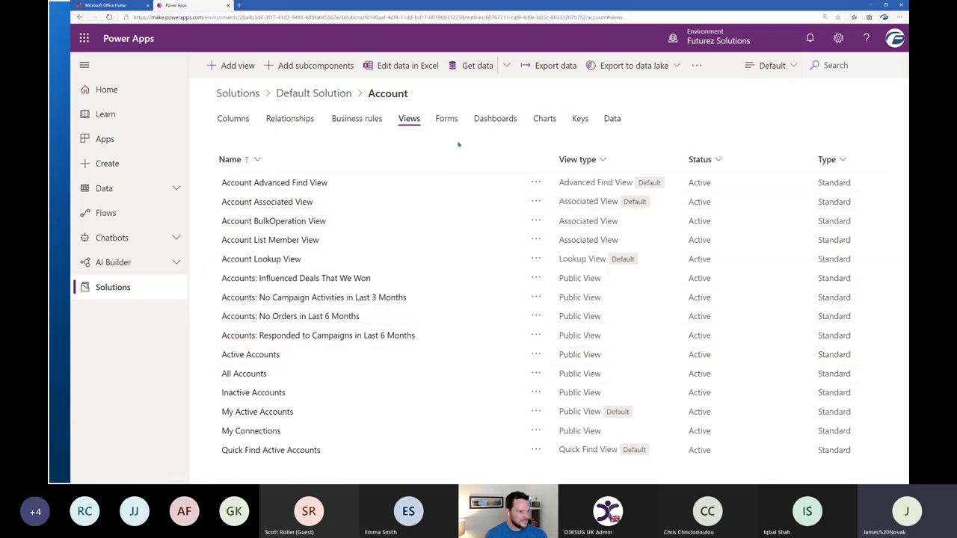
left_click(447, 120)
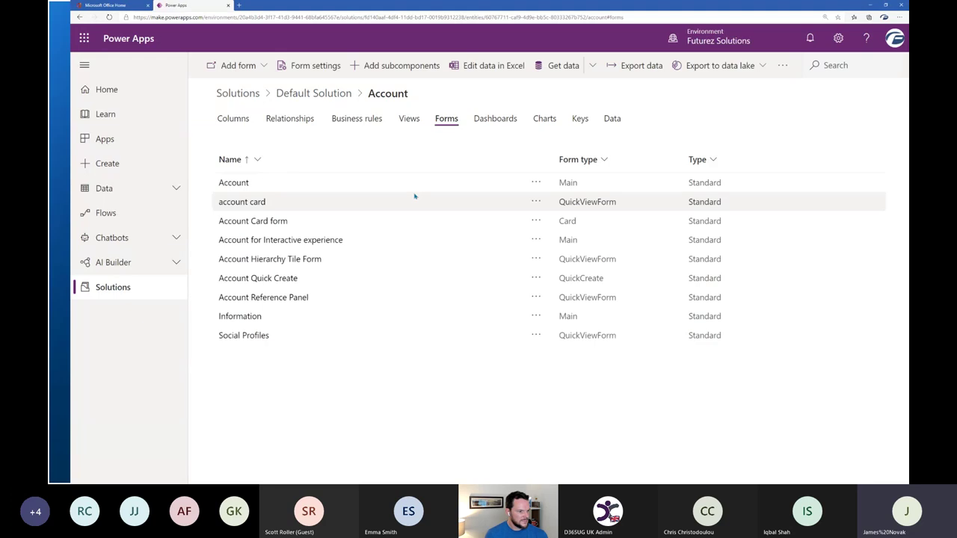
left_click(233, 184)
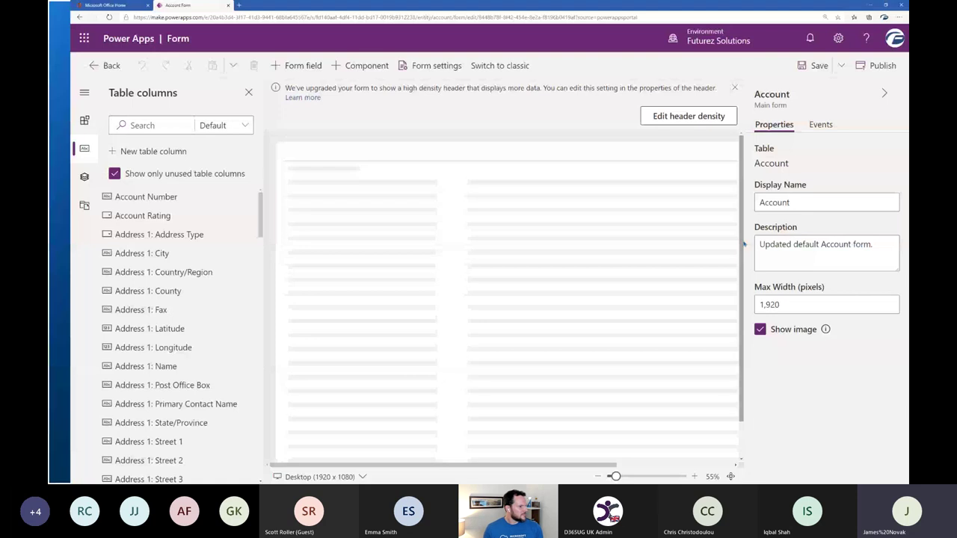
- Collapse both side panes of the form designer and fit the whole Account form into the canvas
left_click(248, 92)
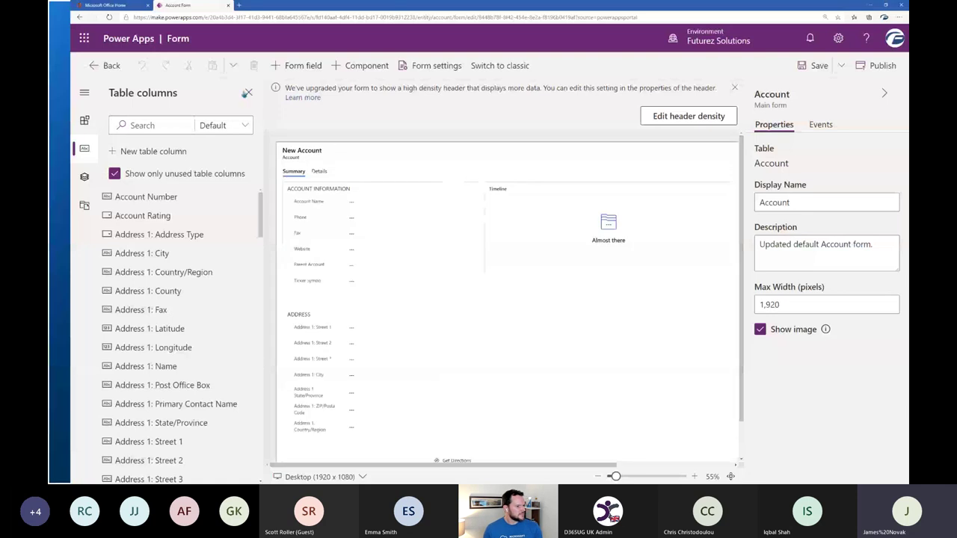
left_click(885, 93)
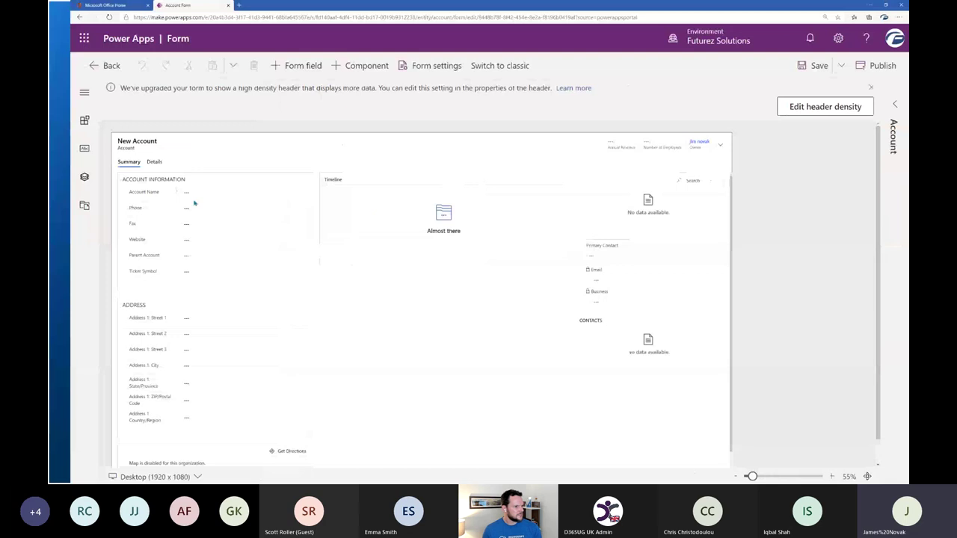
left_click(338, 185)
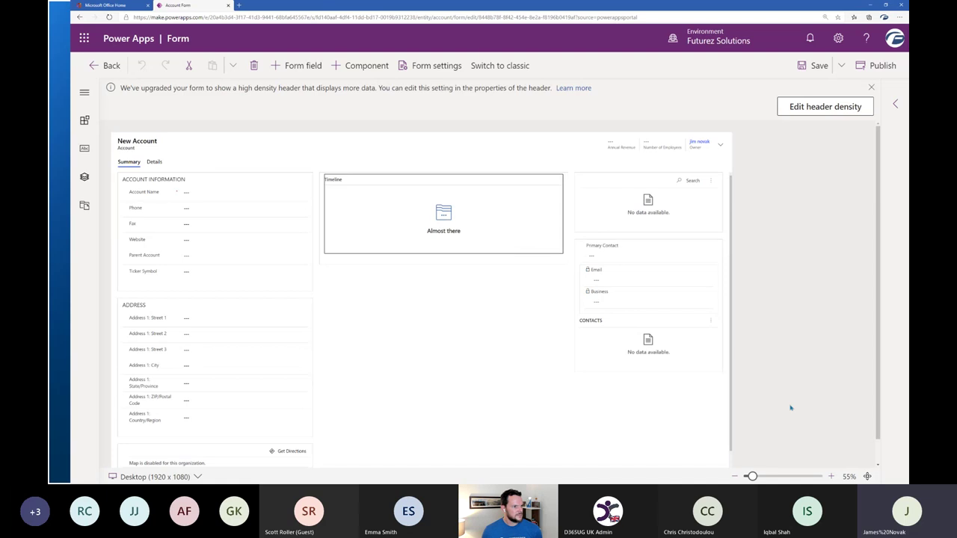
left_click(867, 476)
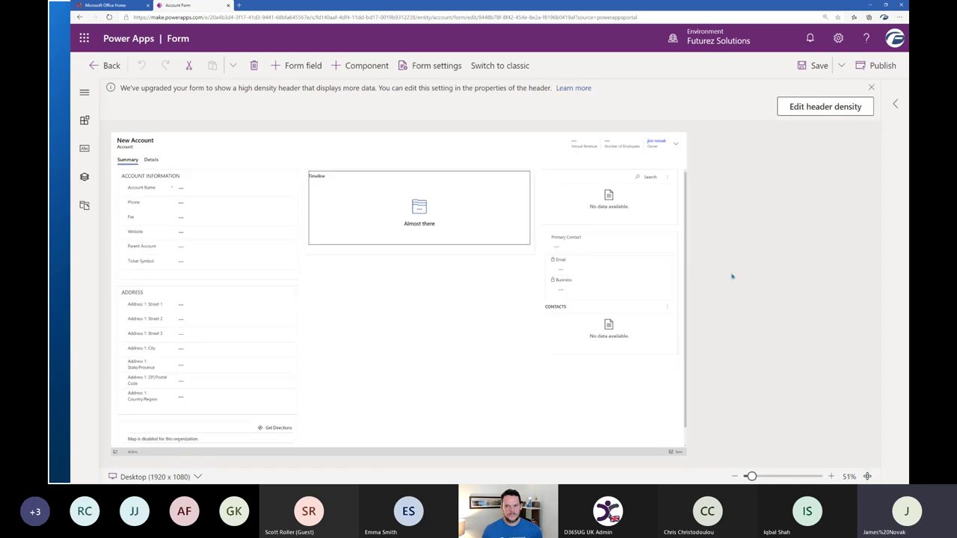
left_click(618, 164)
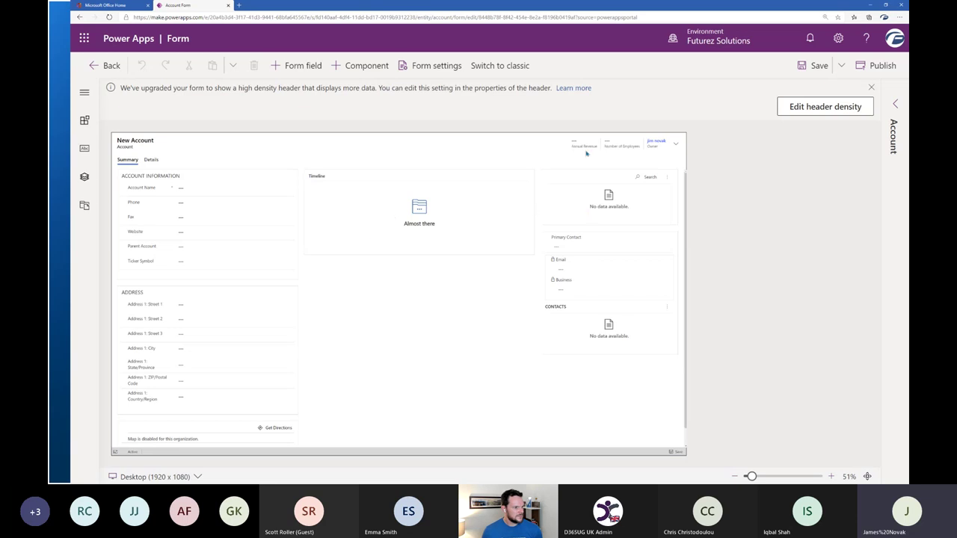
- Examine the properties of the Primary Contact field on the Account form, including its lookup type, and collapse them again
left_click(575, 247)
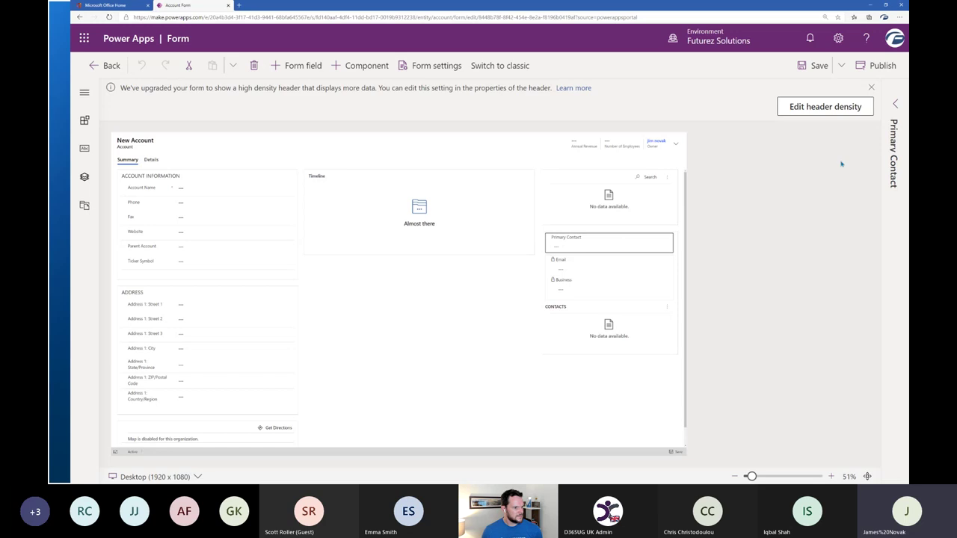
left_click(893, 105)
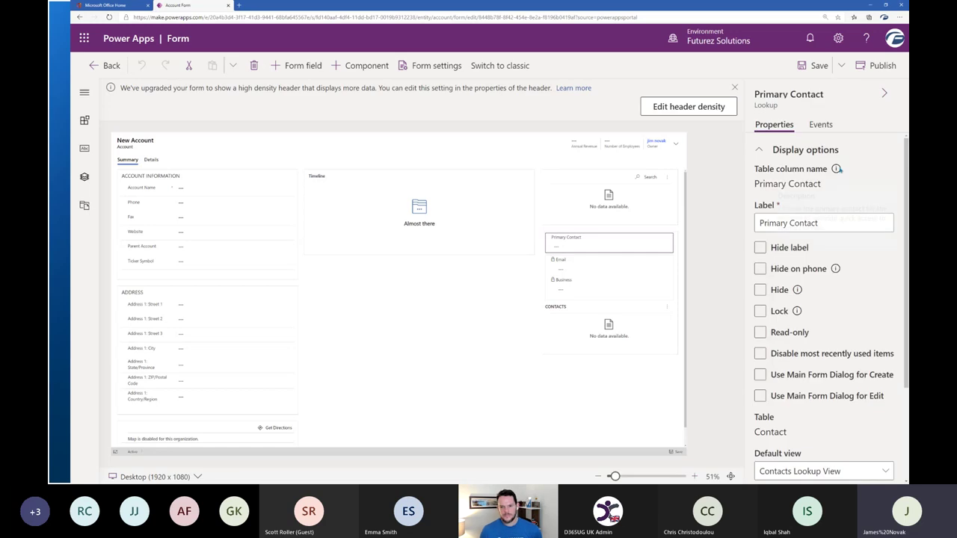
double_click(776, 105)
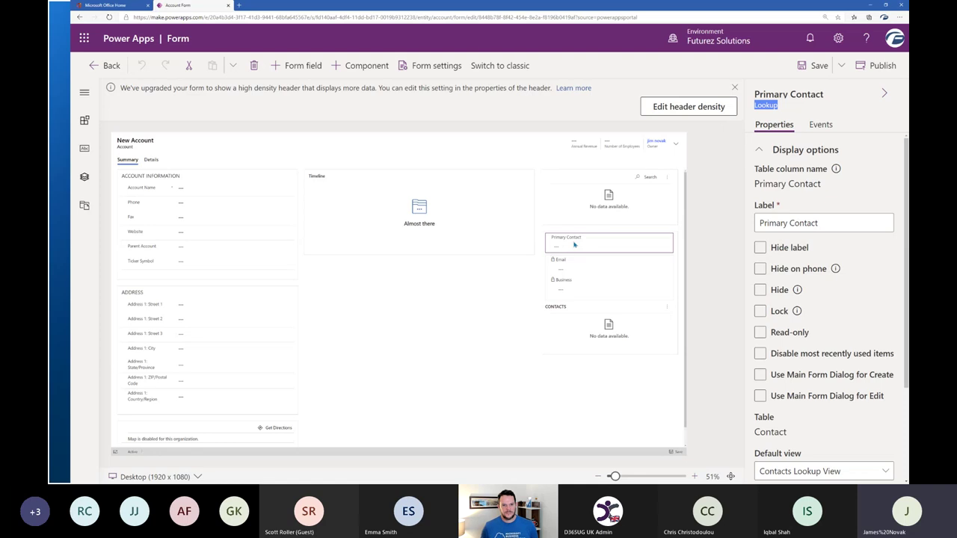
left_click(884, 96)
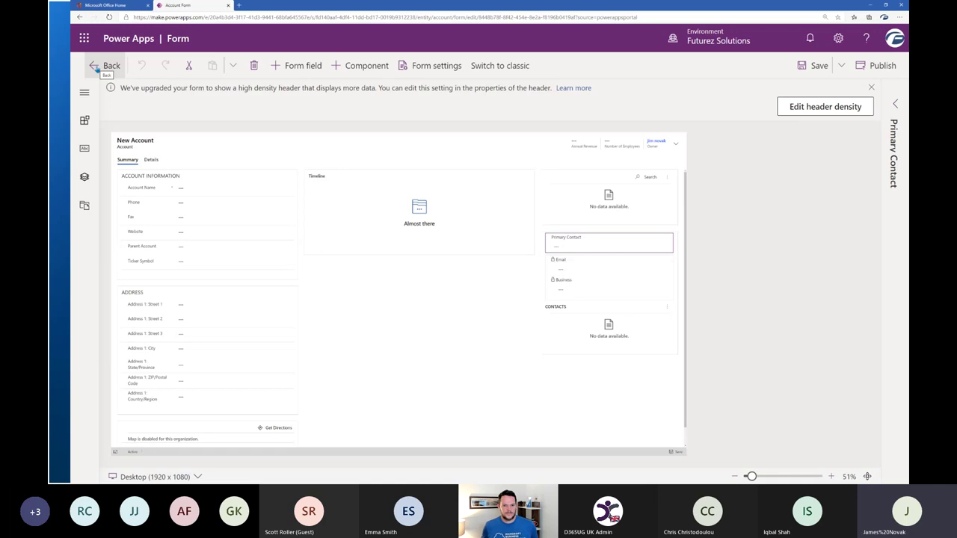
- View the Account form's Details section, and leave the form designer for the Default Solution's component list
left_click(151, 159)
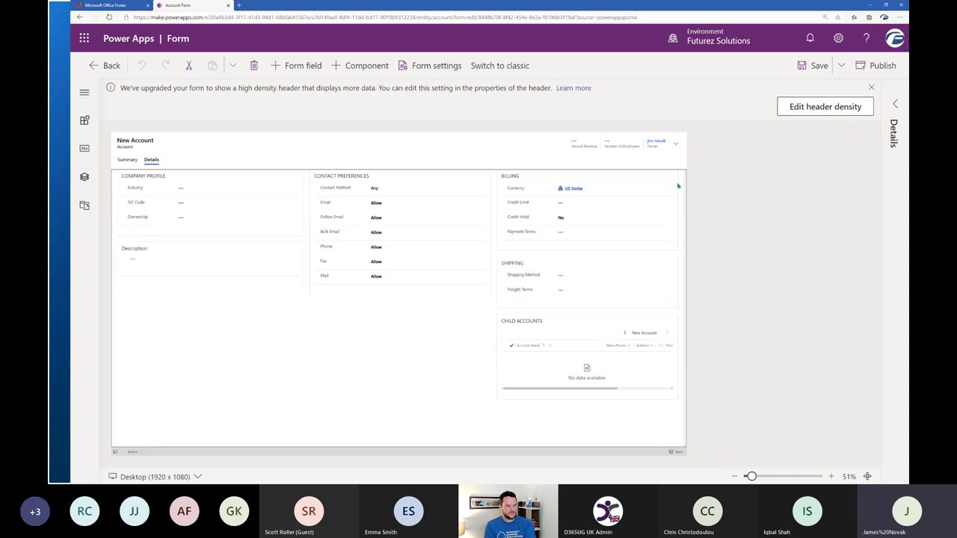
left_click(104, 65)
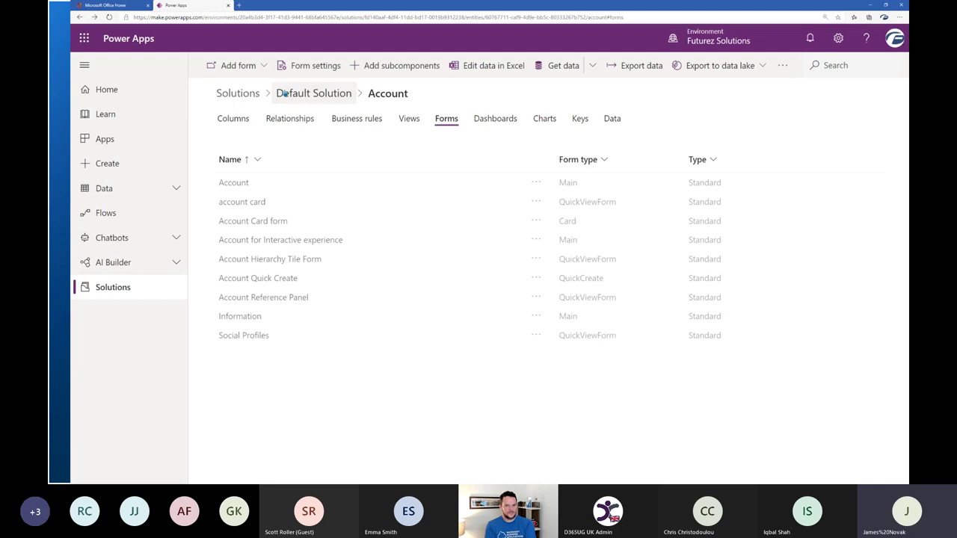
left_click(295, 94)
- Search the Default Solution's components for CONTACT and open the Contact table
scroll(292, 292, "down", 8)
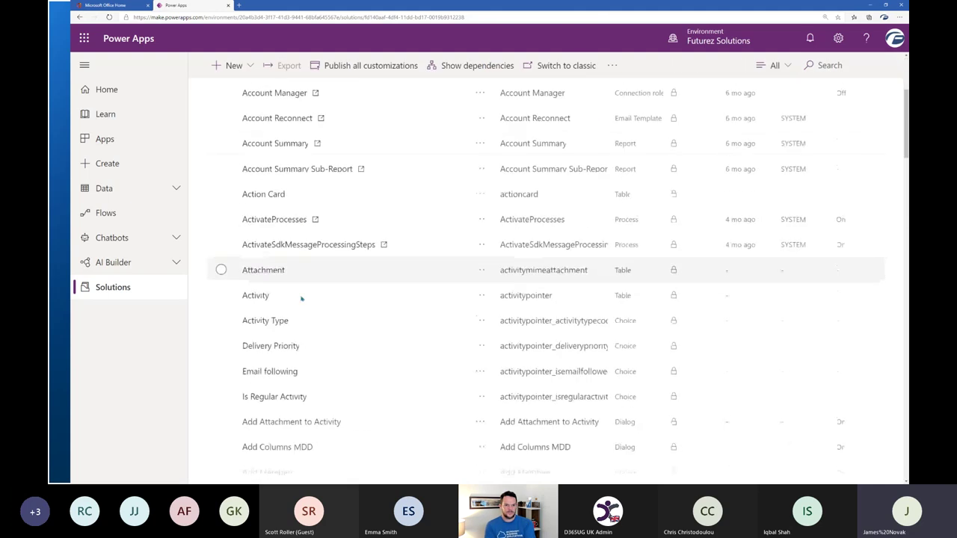
scroll(310, 321, "down", 8)
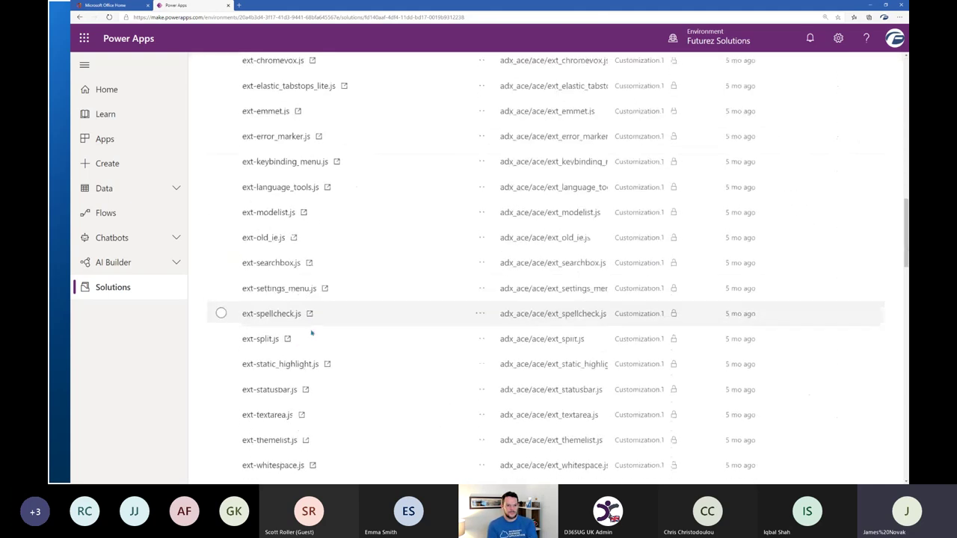
scroll(556, 235, "up", 14)
scroll(788, 159, "up", 3)
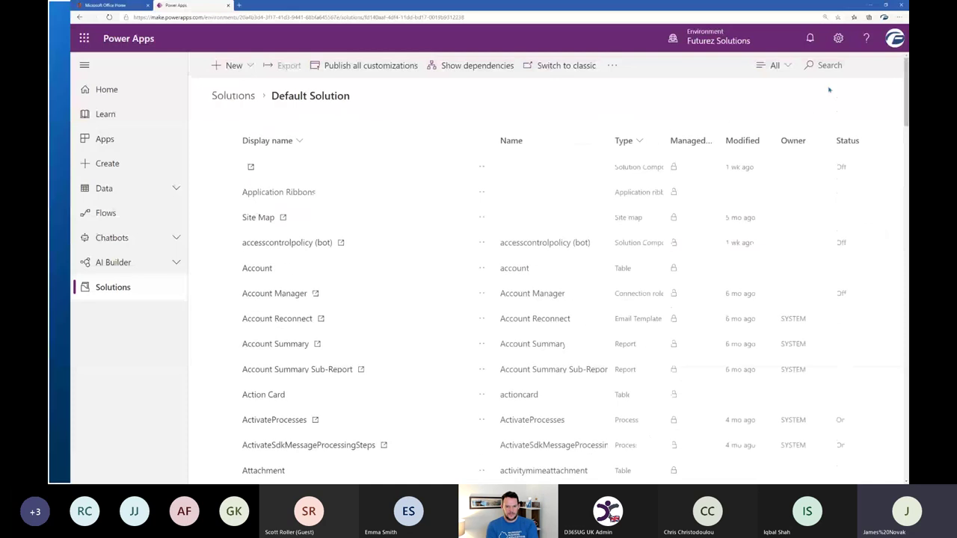
left_click(827, 65)
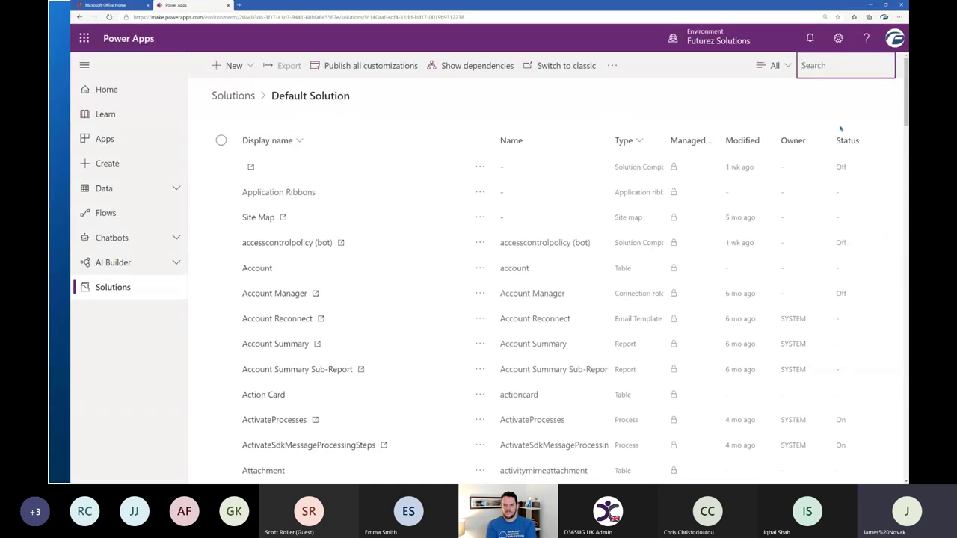
type("CONTACT")
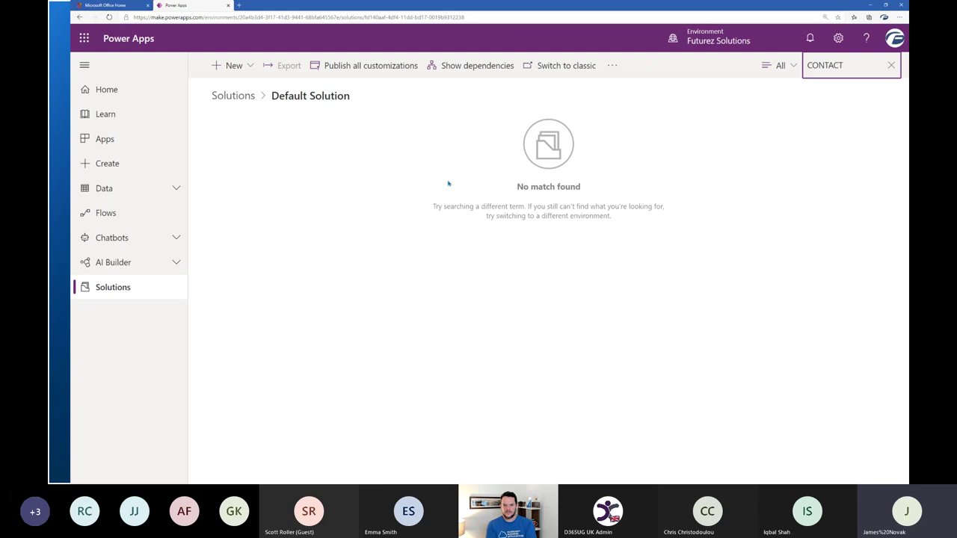
left_click(257, 267)
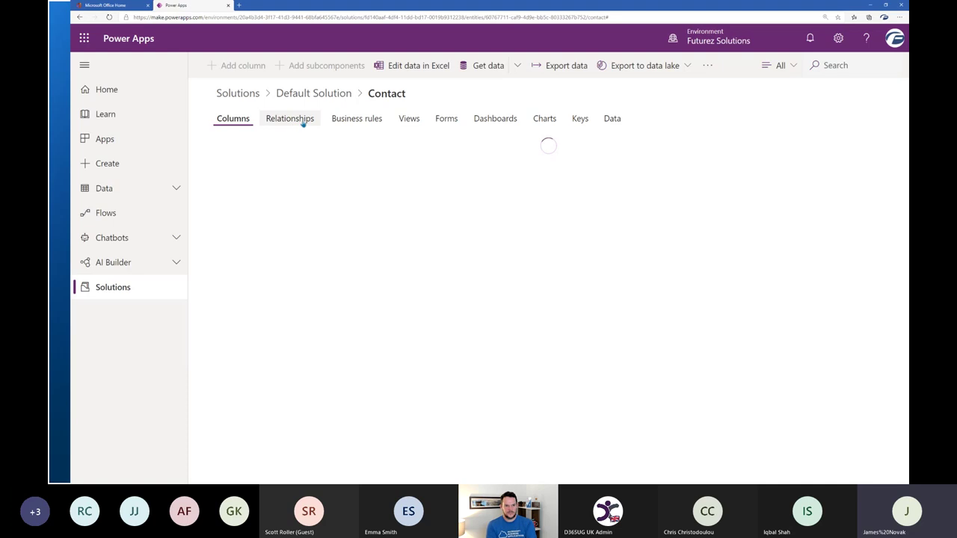
- Look through the list of columns of the Contact table
scroll(307, 210, "down", 5)
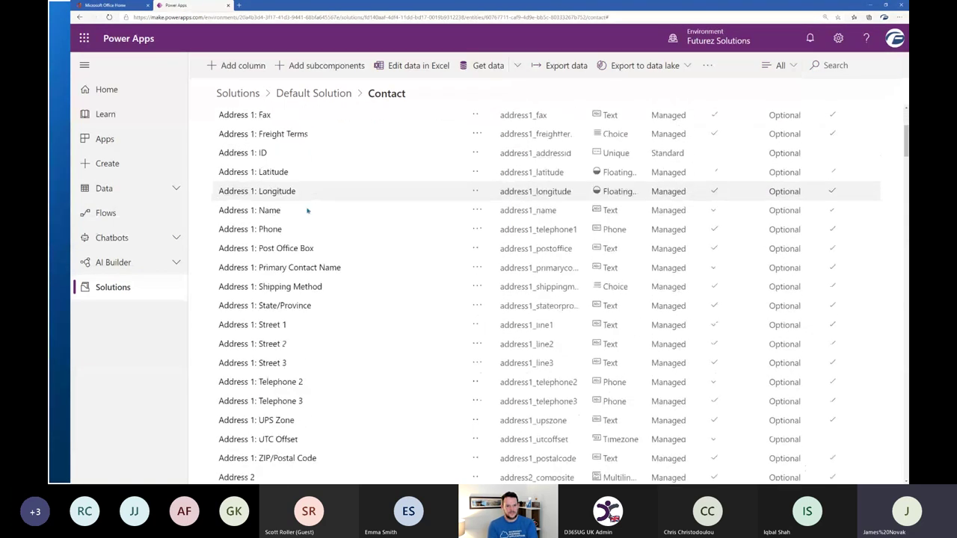
scroll(306, 211, "down", 10)
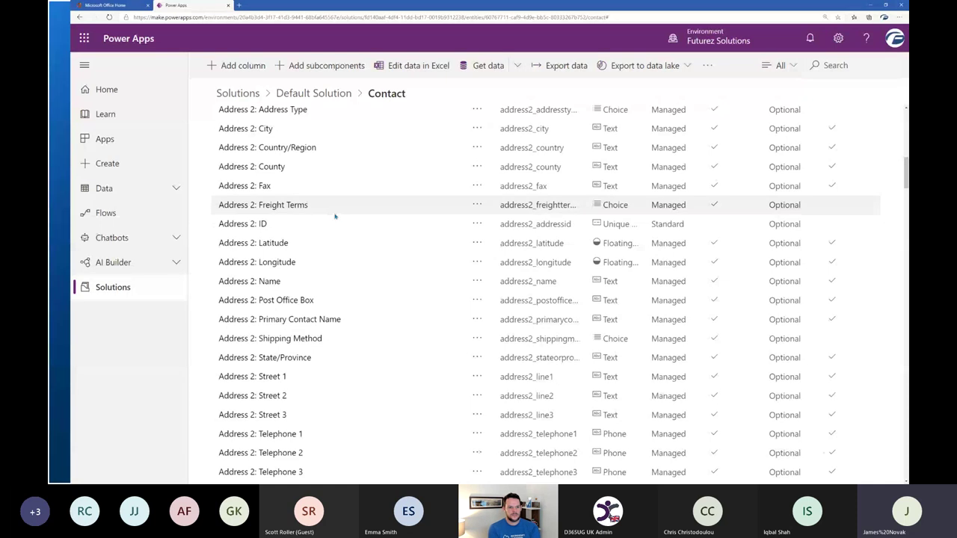
scroll(341, 209, "up", 12)
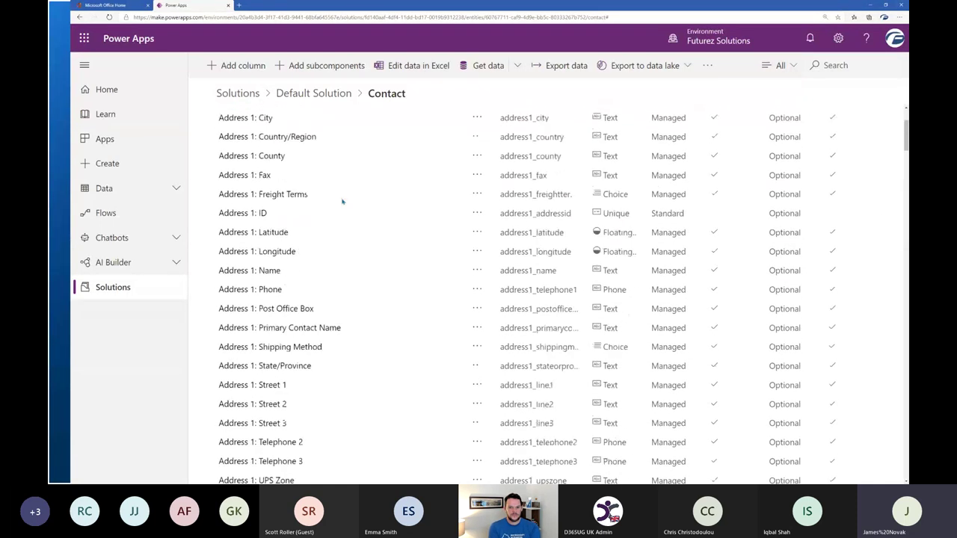
scroll(348, 203, "up", 3)
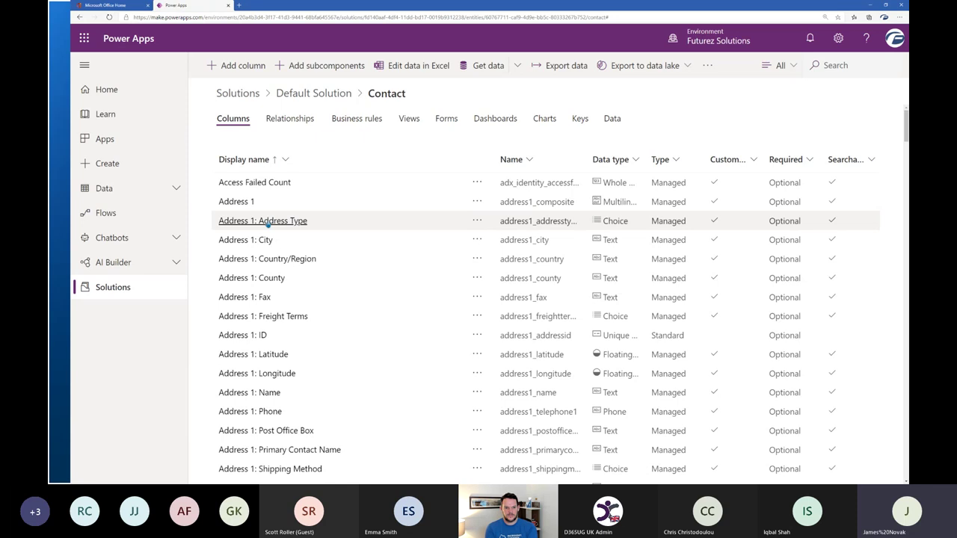
- Review the settings of the Contact table's Address 1 column, including its advanced options and maximum length, and close them without changes
left_click(254, 203)
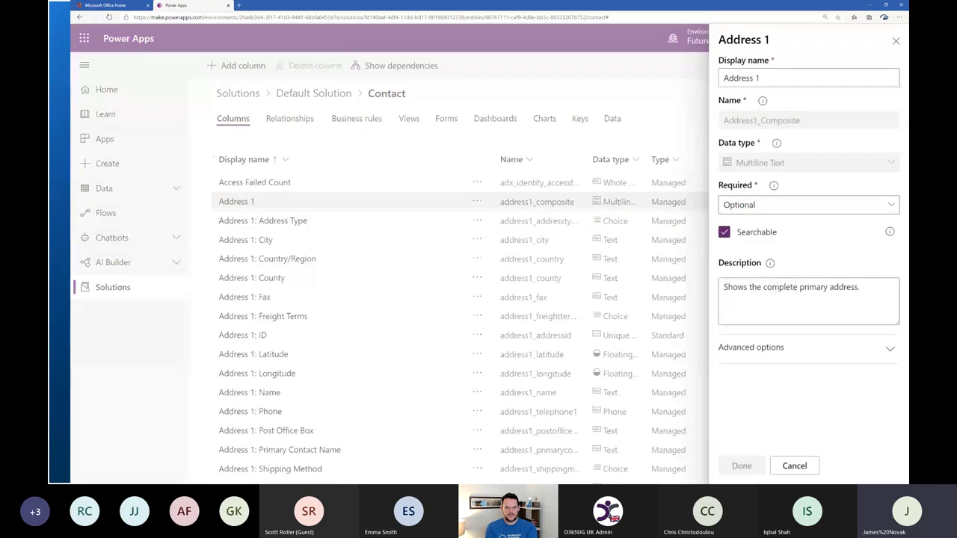
left_click(761, 347)
scroll(766, 374, "down", 3)
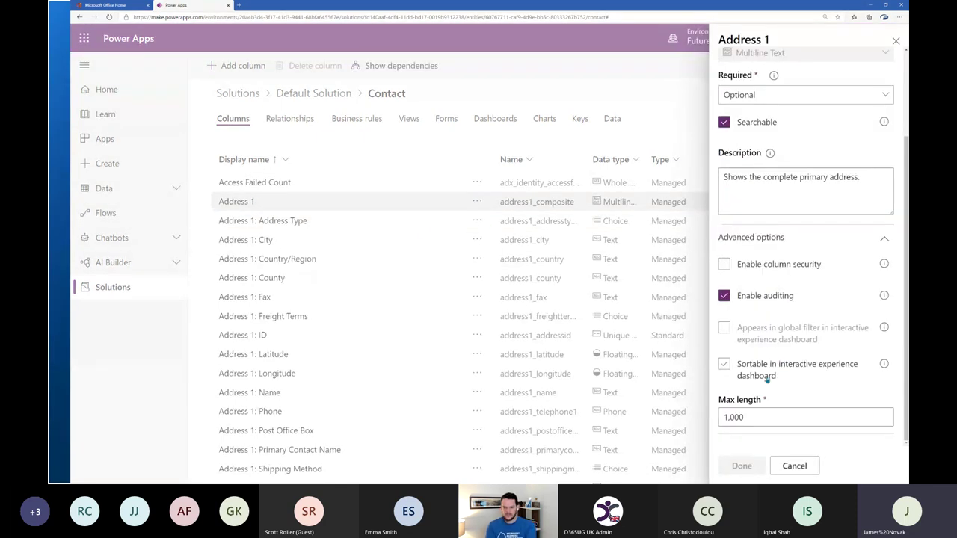
scroll(803, 308, "up", 3)
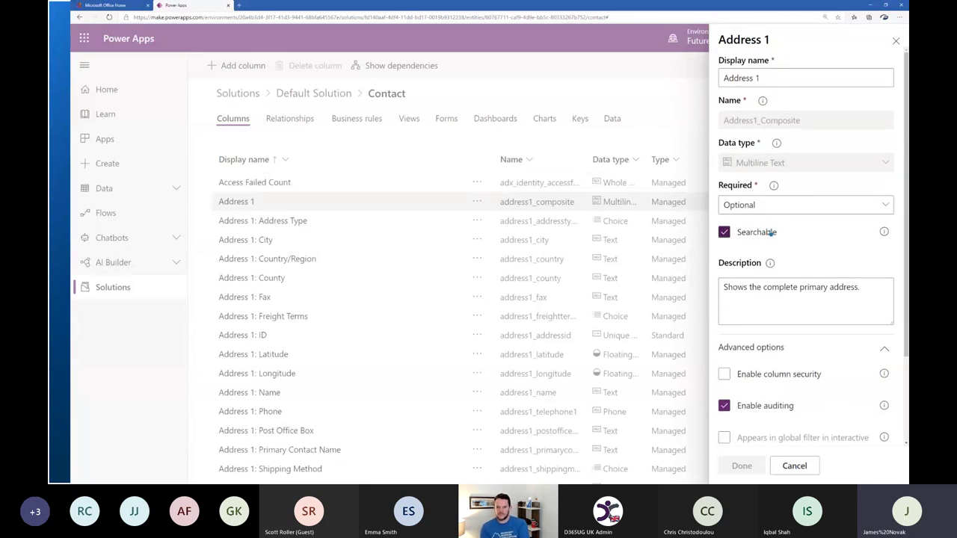
scroll(762, 292, "down", 2)
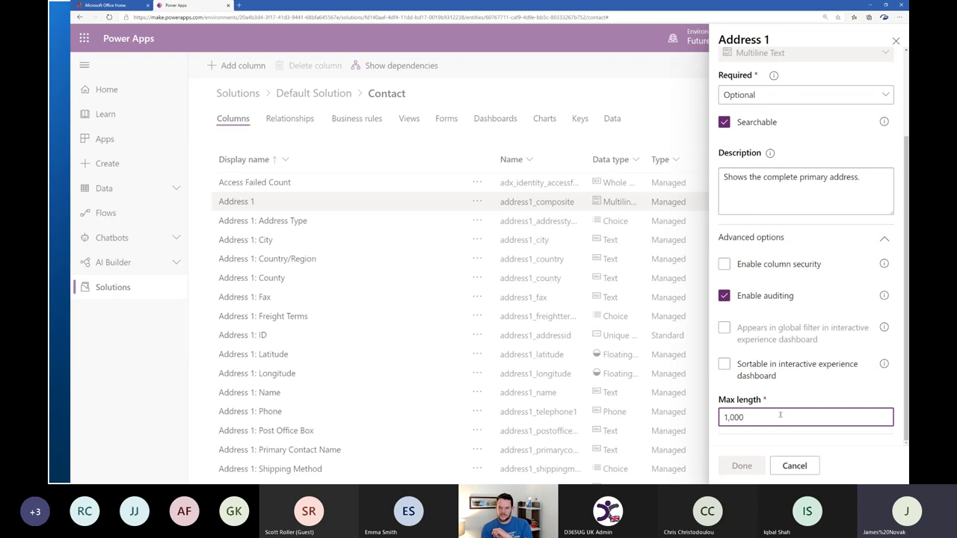
left_click(895, 42)
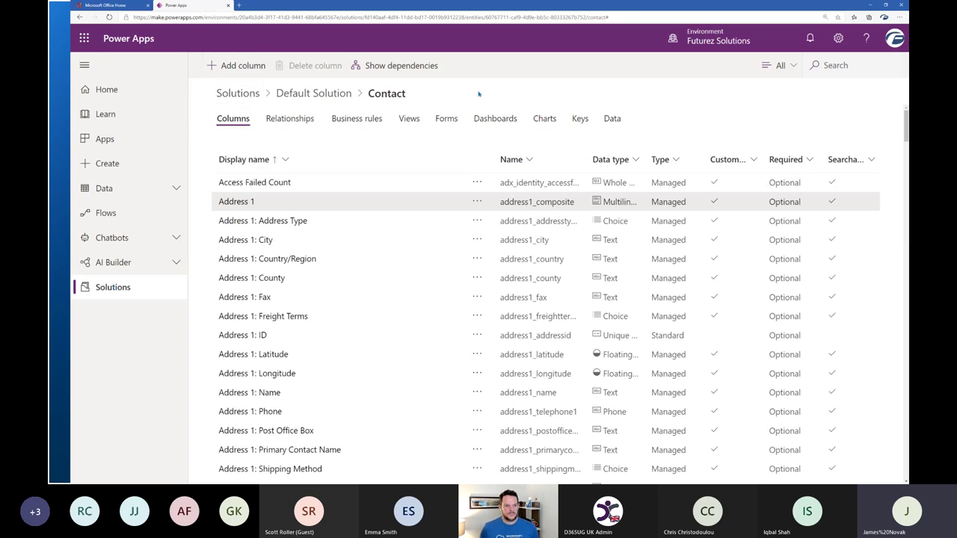
- Return from the Contact table to the Default Solution and skim its list of components
left_click(314, 94)
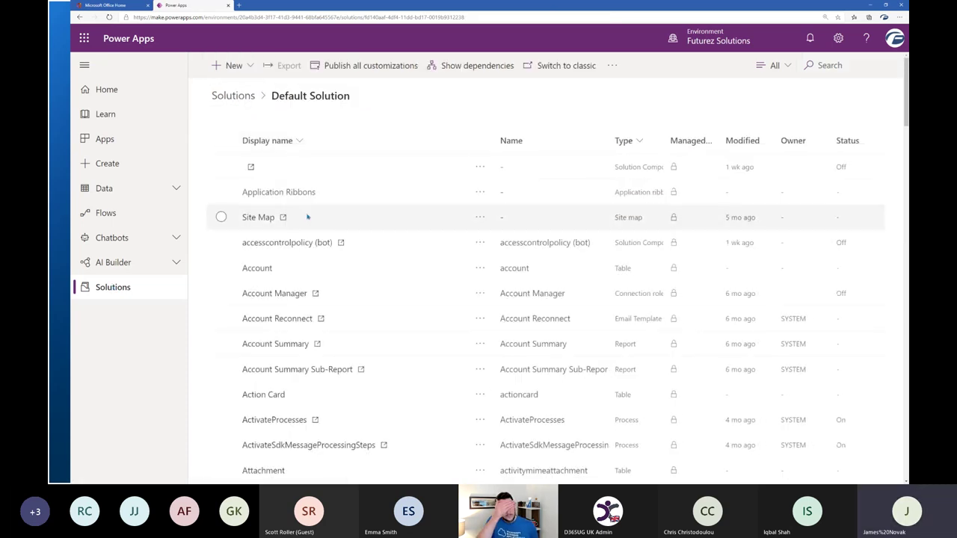
scroll(324, 225, "down", 4)
scroll(324, 225, "down", 7)
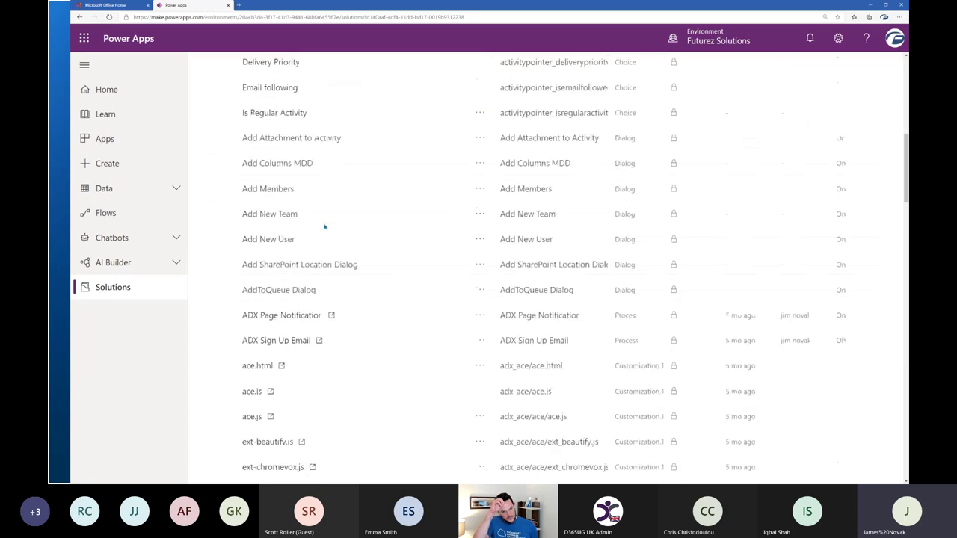
scroll(321, 203, "up", 8)
scroll(317, 173, "up", 4)
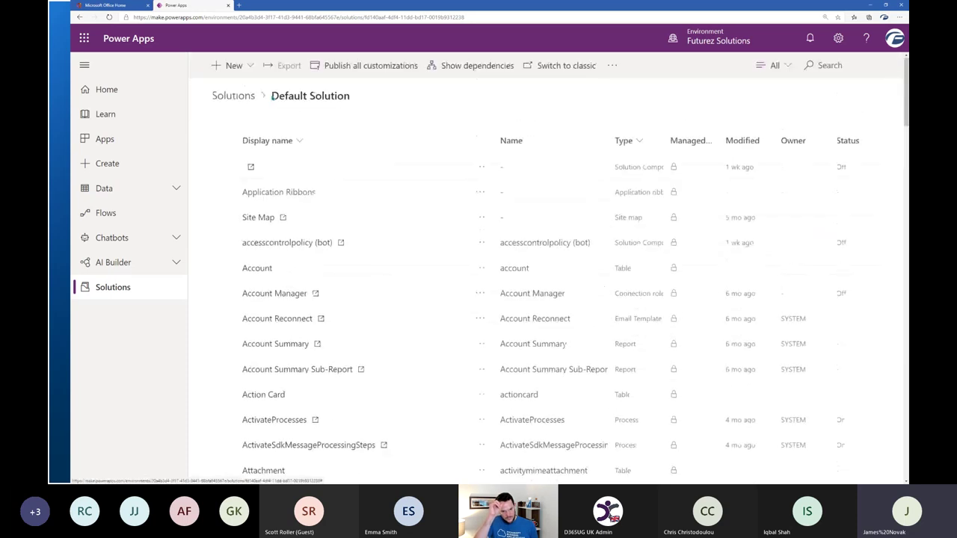
- Go back to the overview of all solutions and look through the solutions in the environment
left_click(237, 95)
scroll(309, 193, "down", 3)
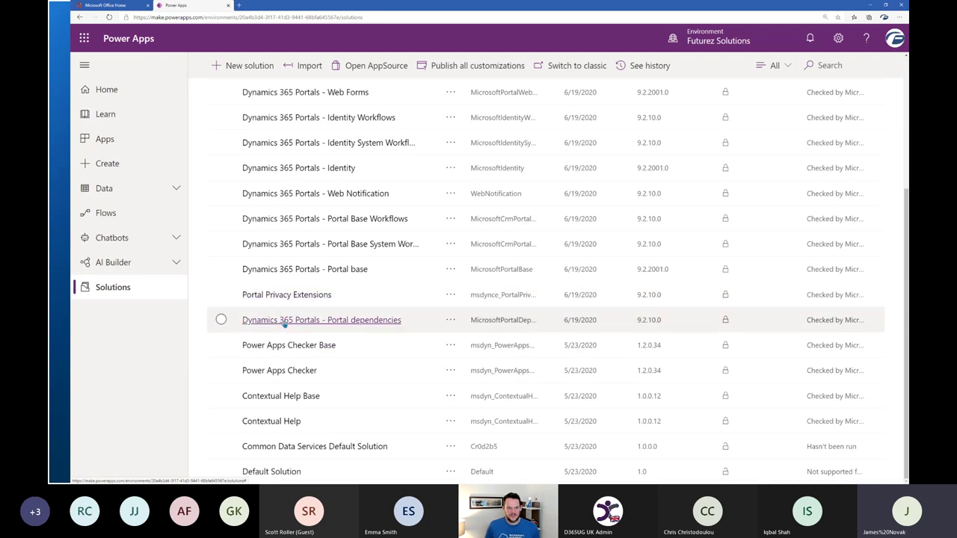
scroll(299, 250, "up", 3)
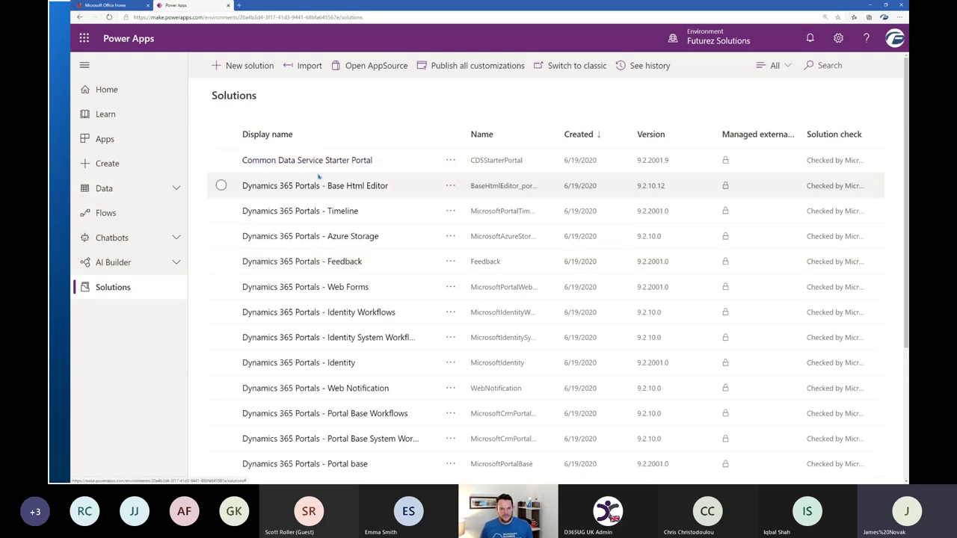
- Start a new solution and give it the display name "Power Up Event"
left_click(259, 74)
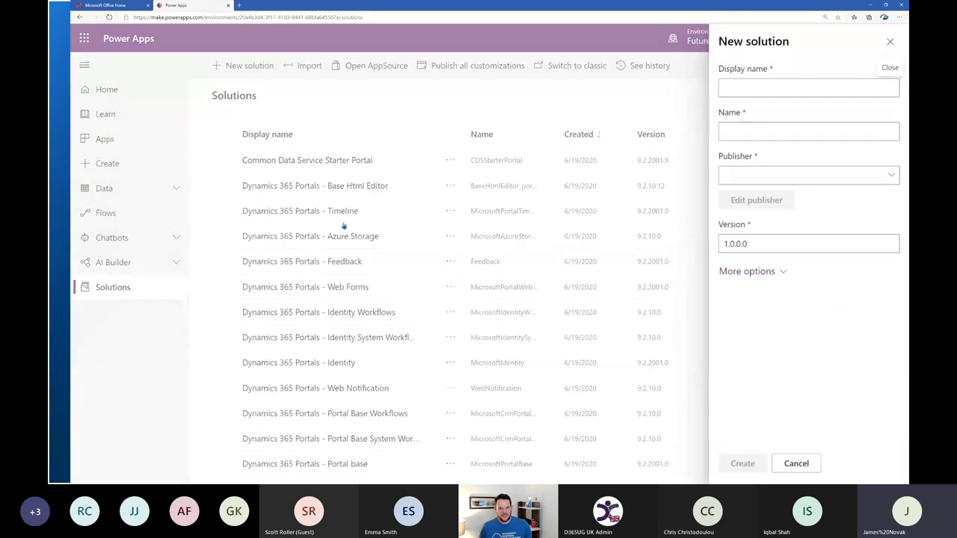
left_click(744, 90)
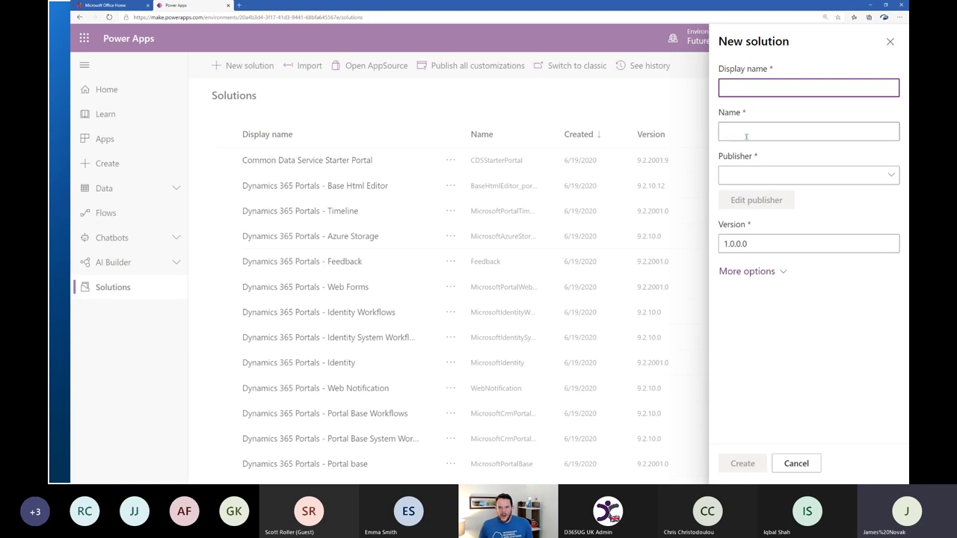
type("pOWER uP")
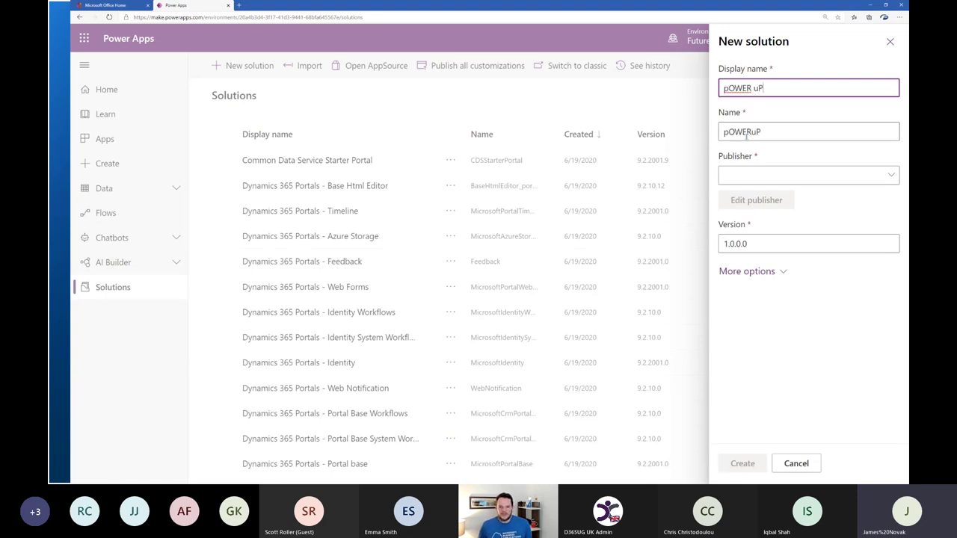
key("ctrl+a")
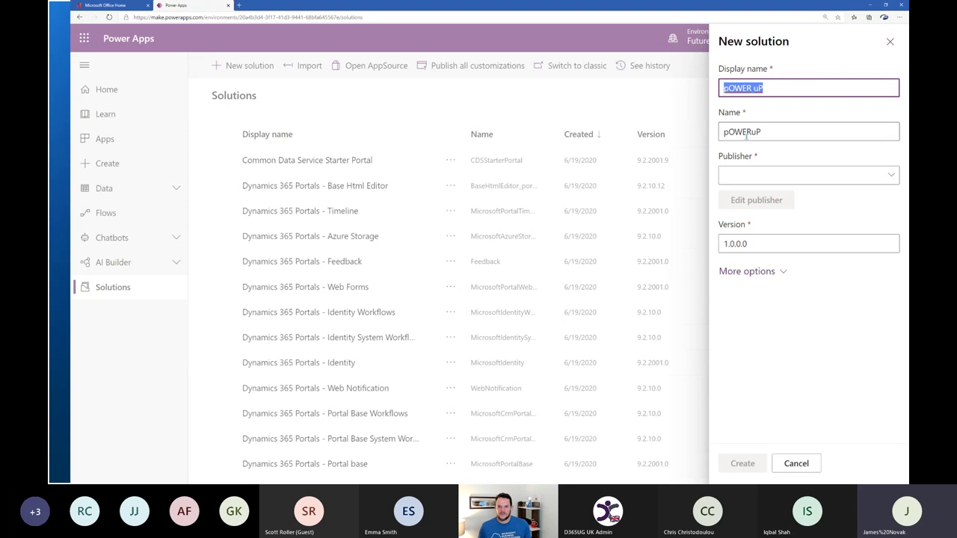
key("BackSpace")
type("Power Up ")
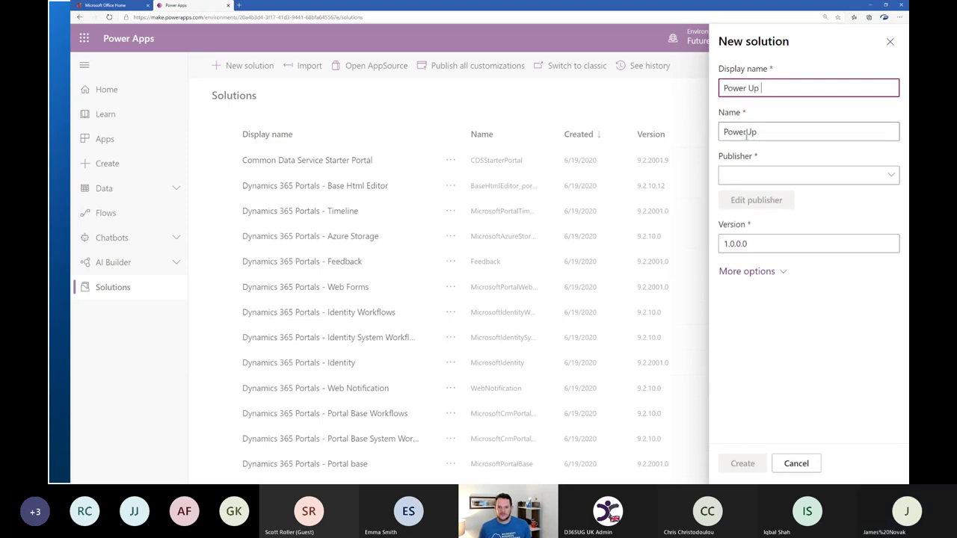
type("Event")
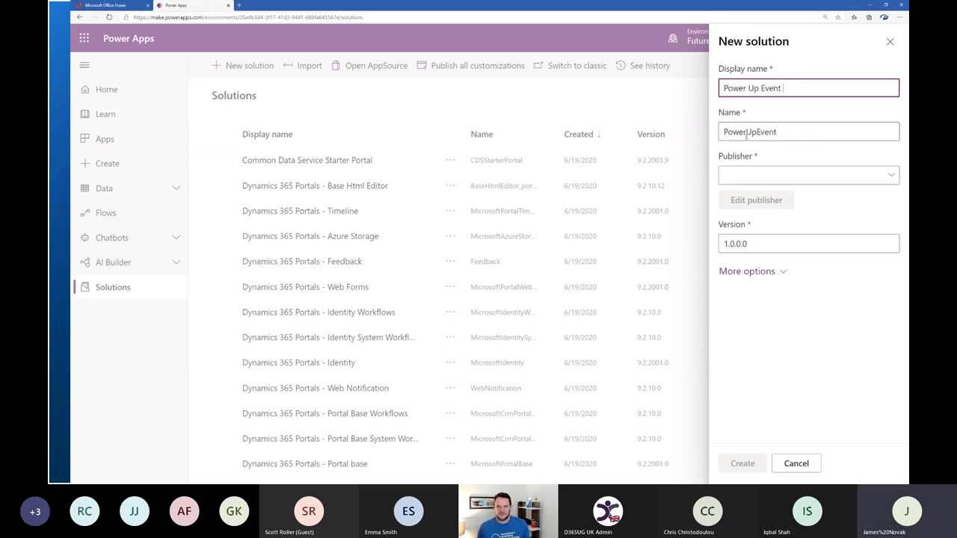
key("BackSpace")
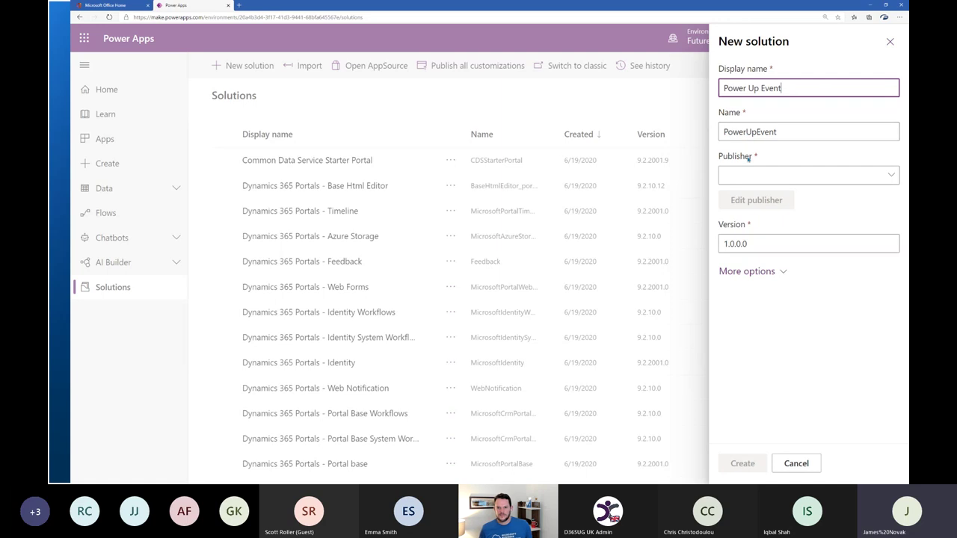
left_click(772, 174)
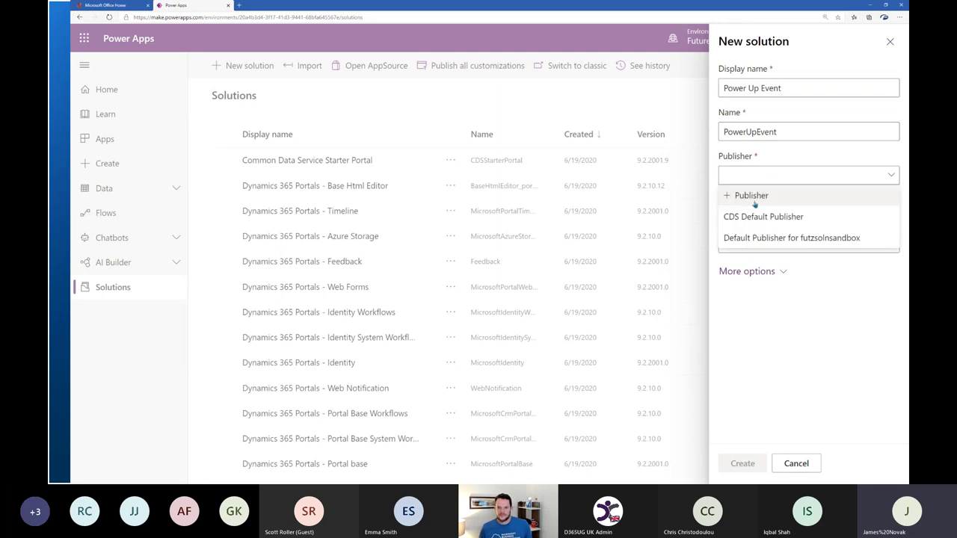
left_click(739, 195)
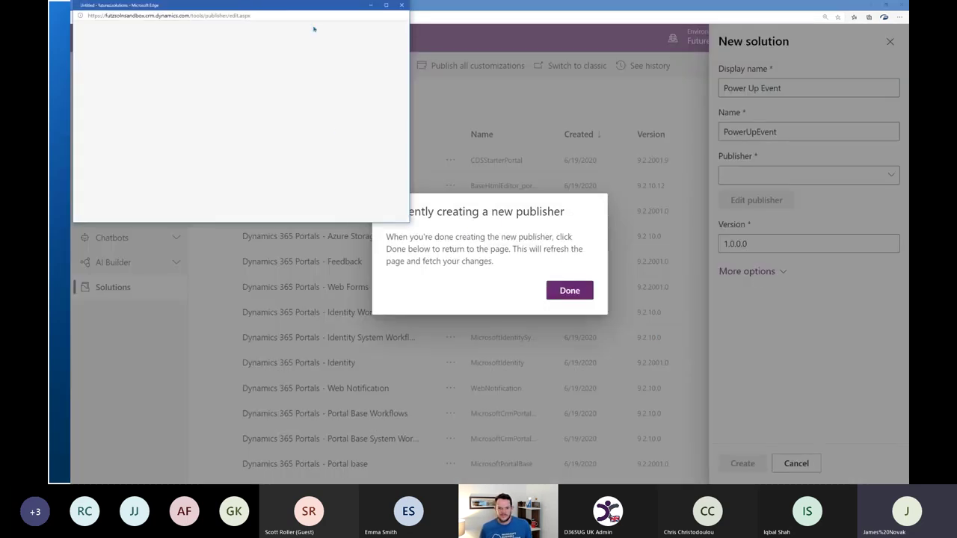
left_click_drag(297, 7, 661, 133)
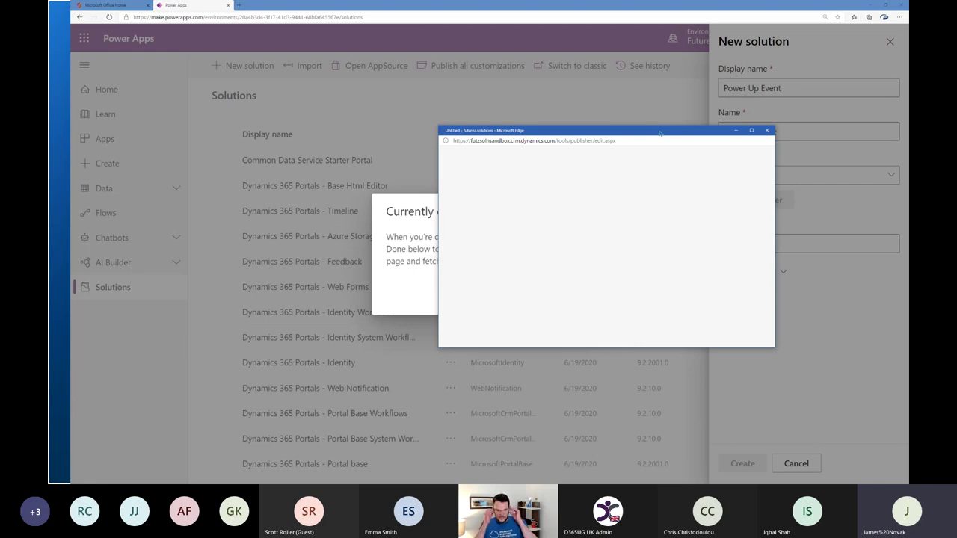
left_click_drag(660, 133, 649, 106)
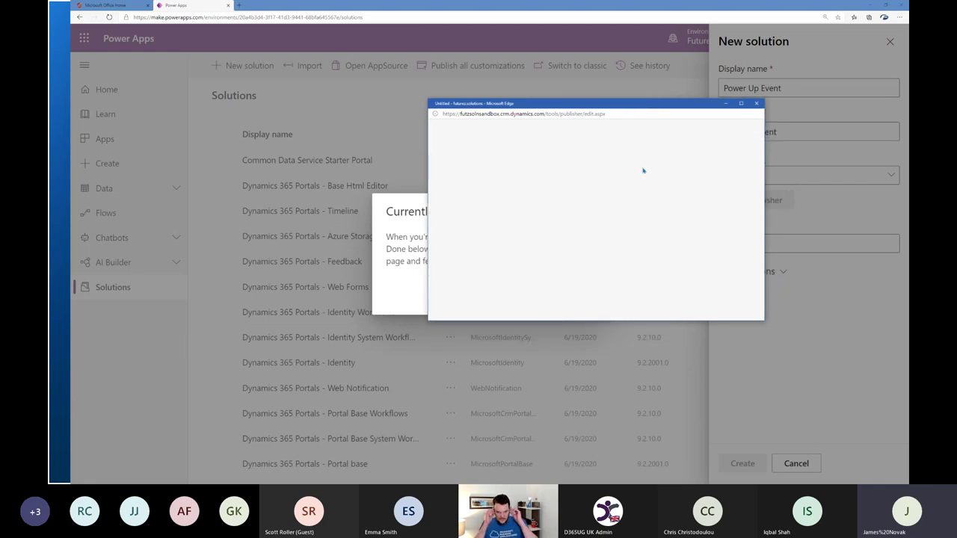
left_click(607, 114)
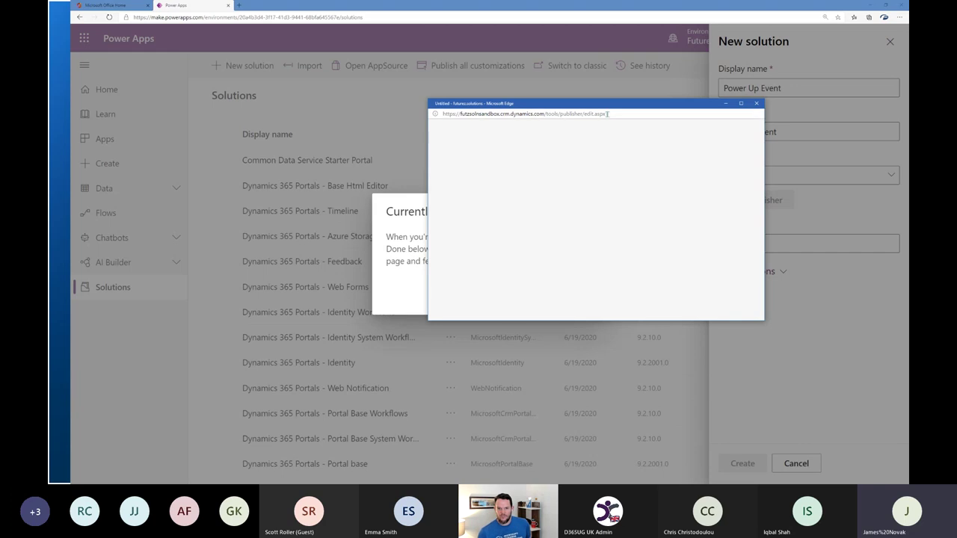
left_click(664, 116)
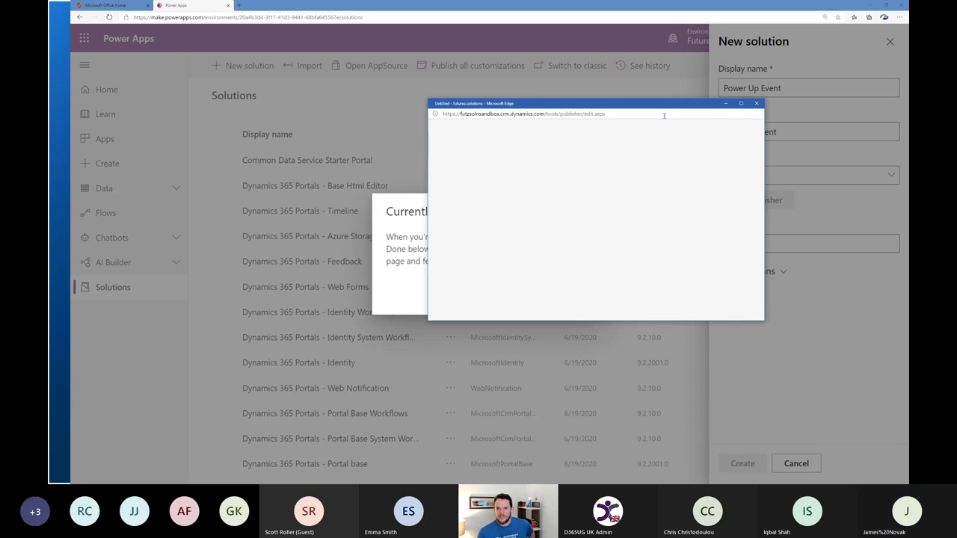
left_click(756, 105)
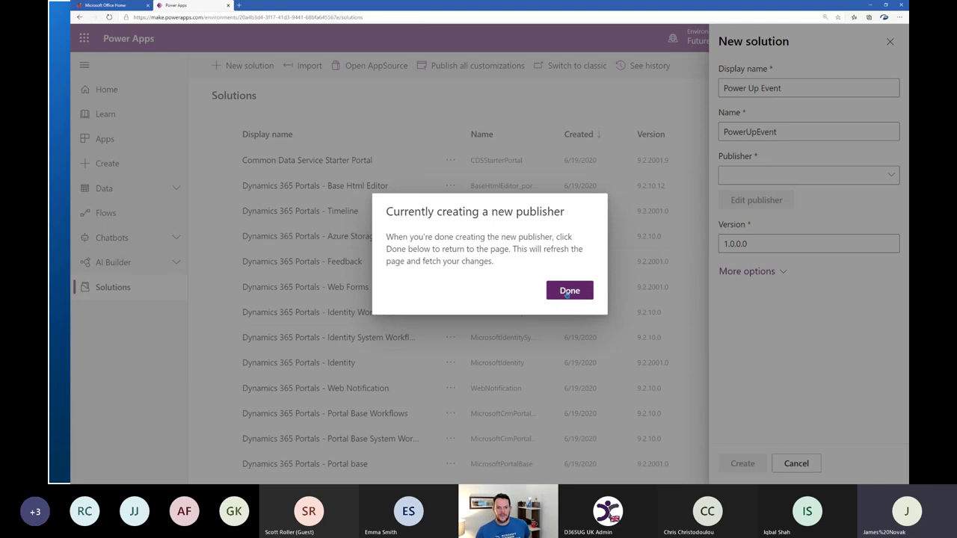
left_click(568, 291)
- Create and save a new publisher for the solution with the display name "Power Up" and the prefix "powup"
left_click(748, 175)
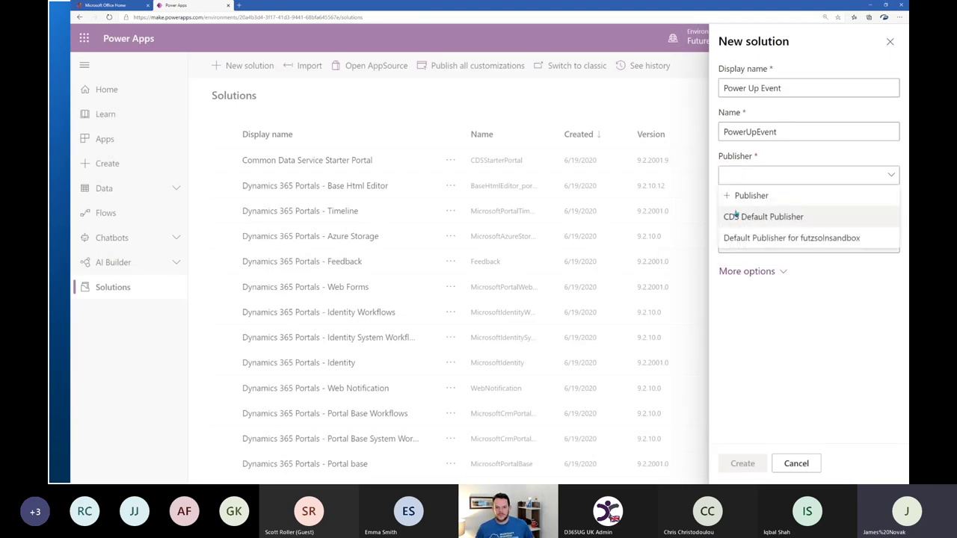
left_click(748, 195)
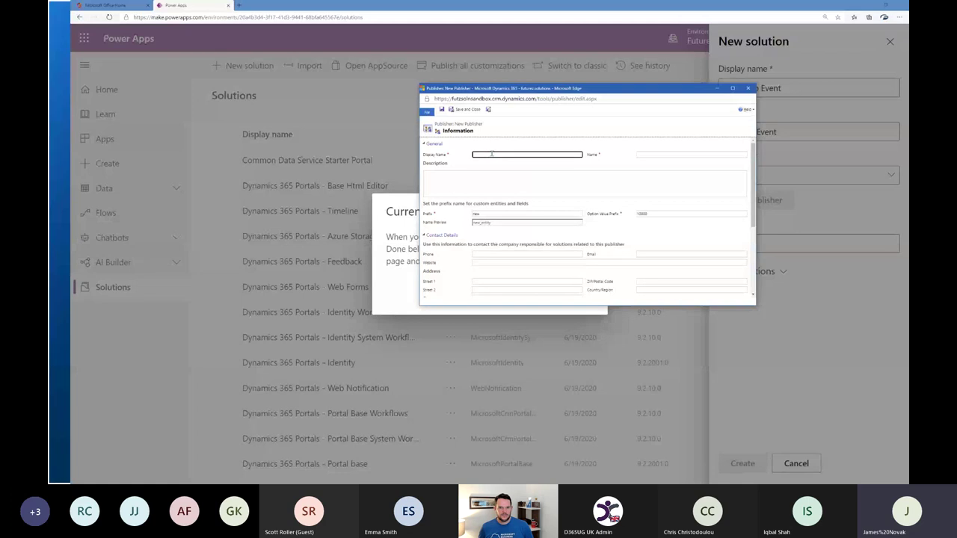
type("Power UG")
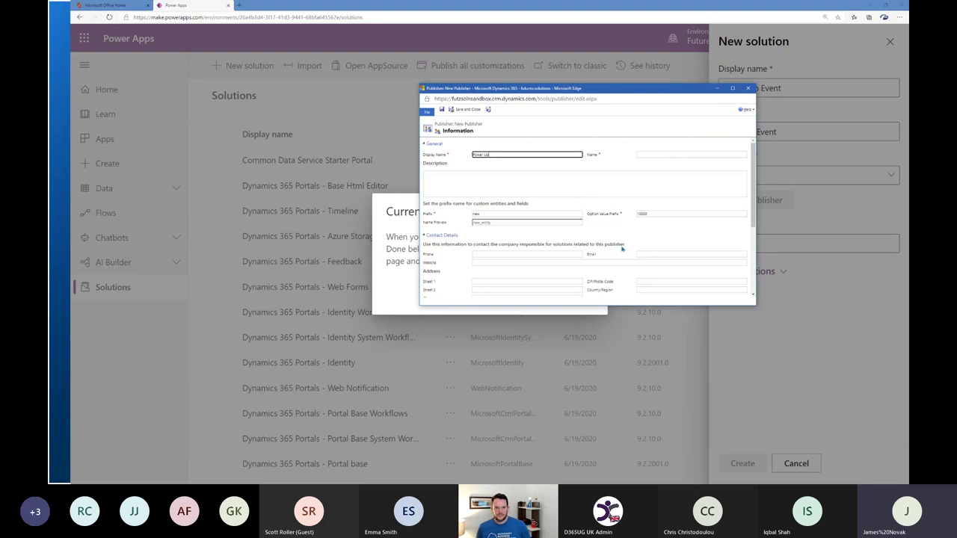
left_click(498, 213)
type("pu")
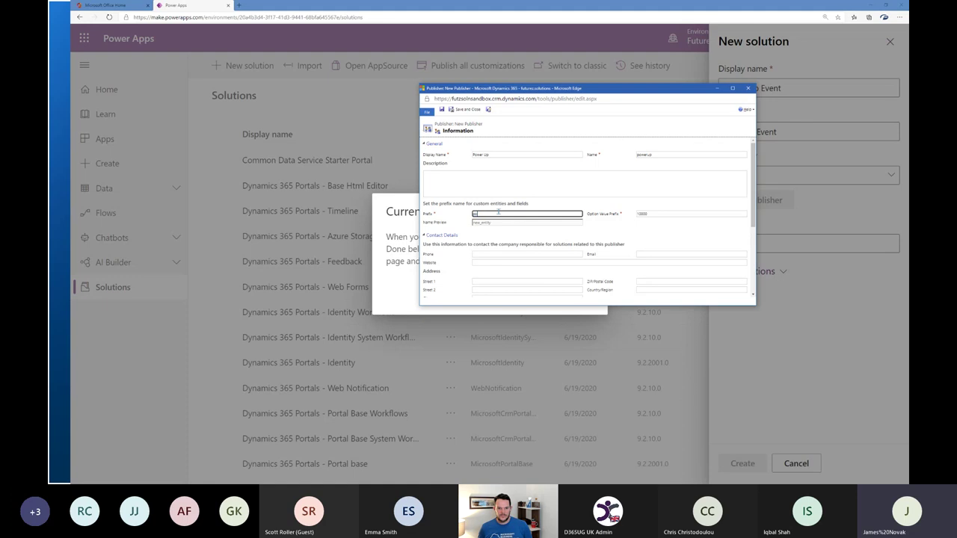
type("erup")
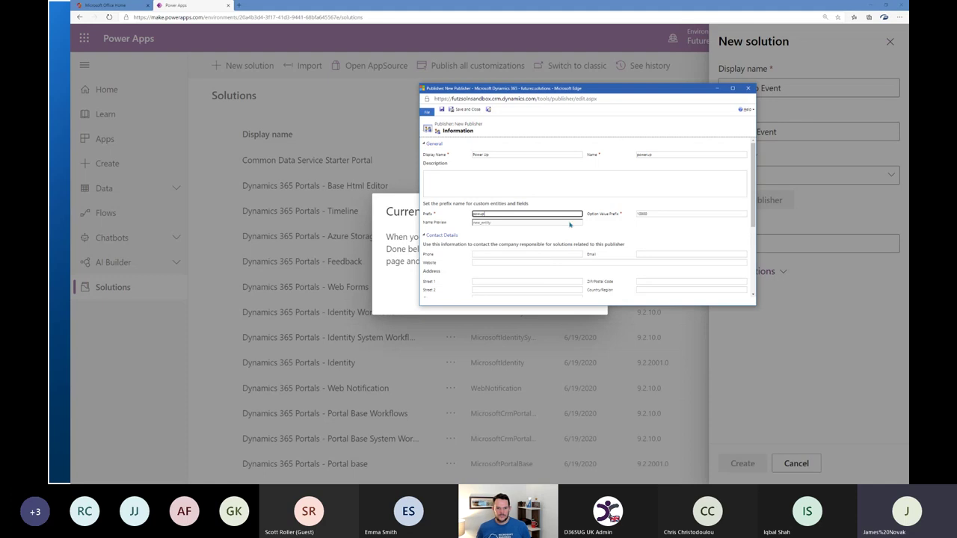
left_click(670, 212)
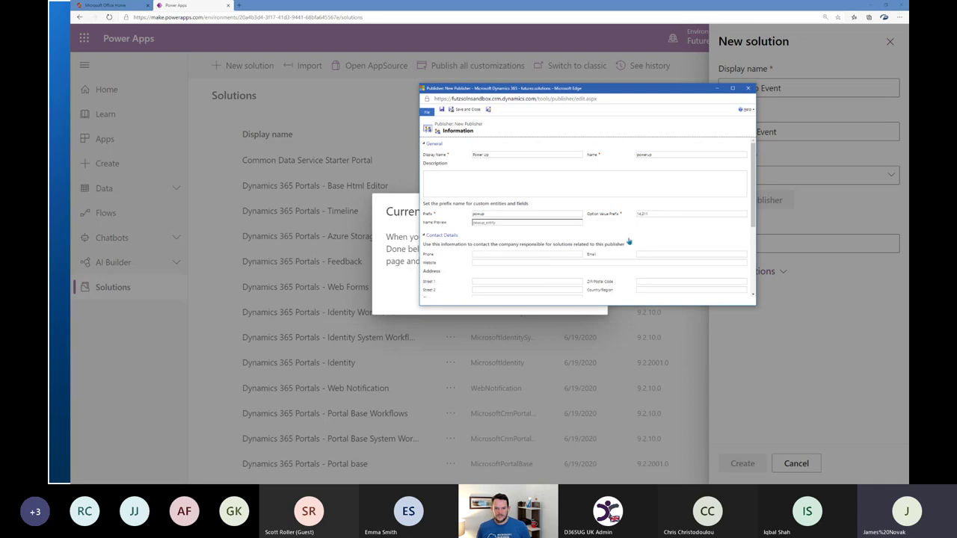
left_click_drag(649, 214, 625, 216)
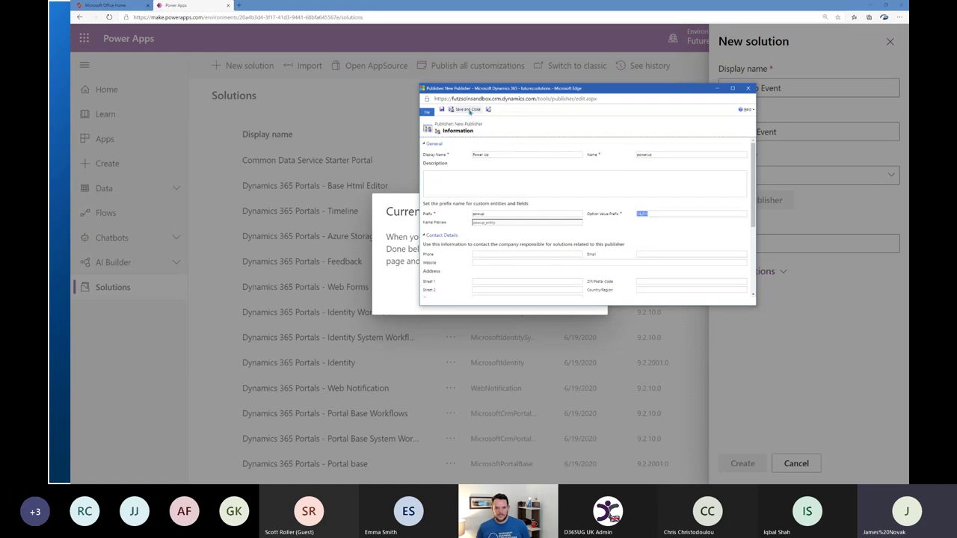
left_click(469, 110)
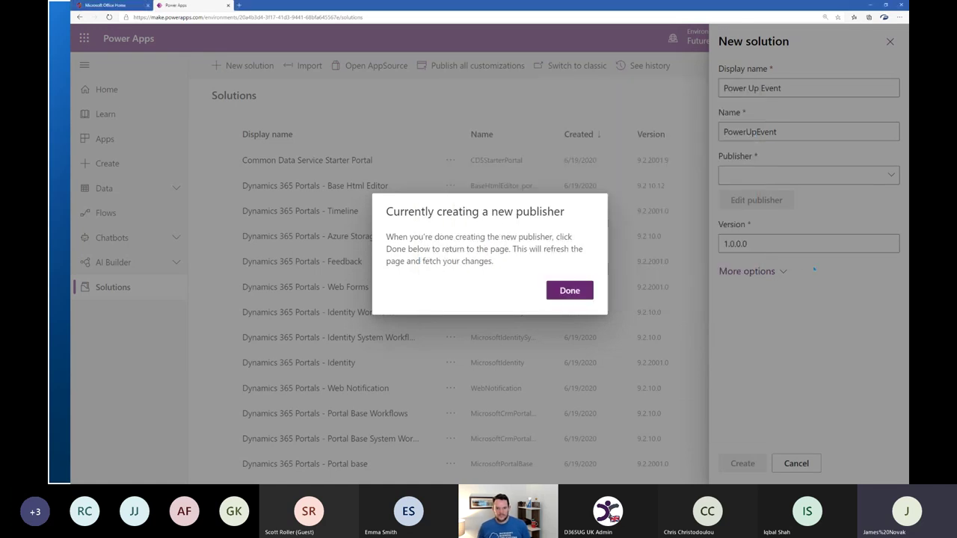
left_click(587, 294)
- Assign the Power Up publisher to the new solution, check its additional options and create the solution
left_click(757, 177)
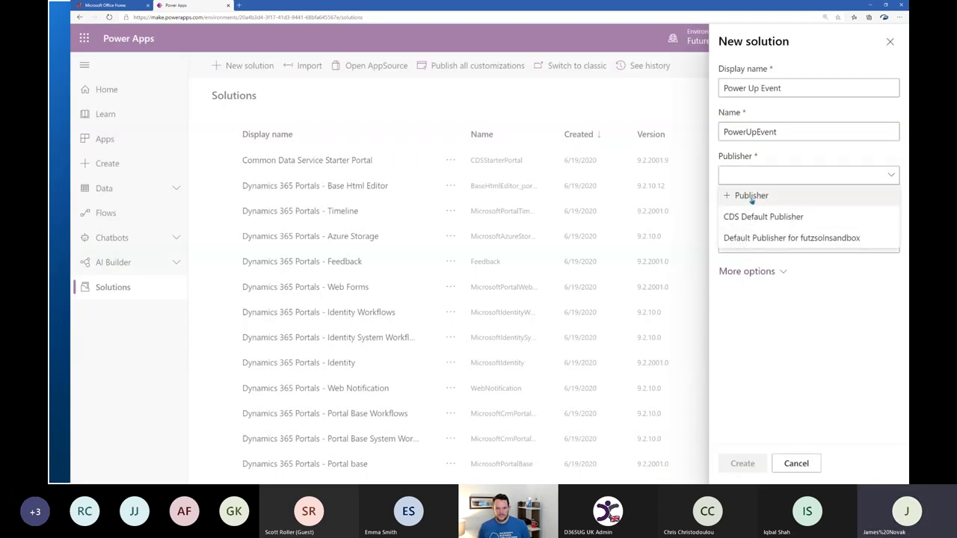
left_click(746, 238)
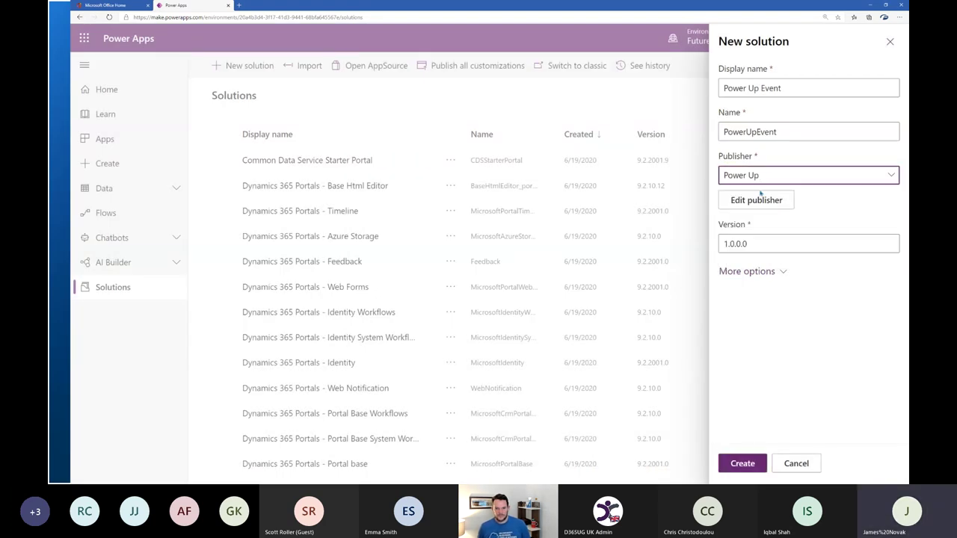
left_click(746, 273)
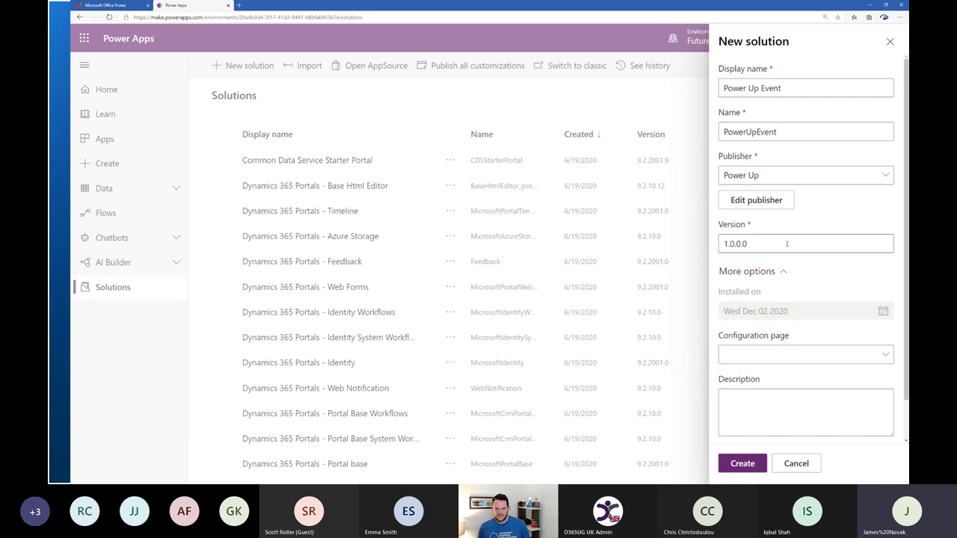
scroll(770, 341, "down", 1)
left_click(751, 463)
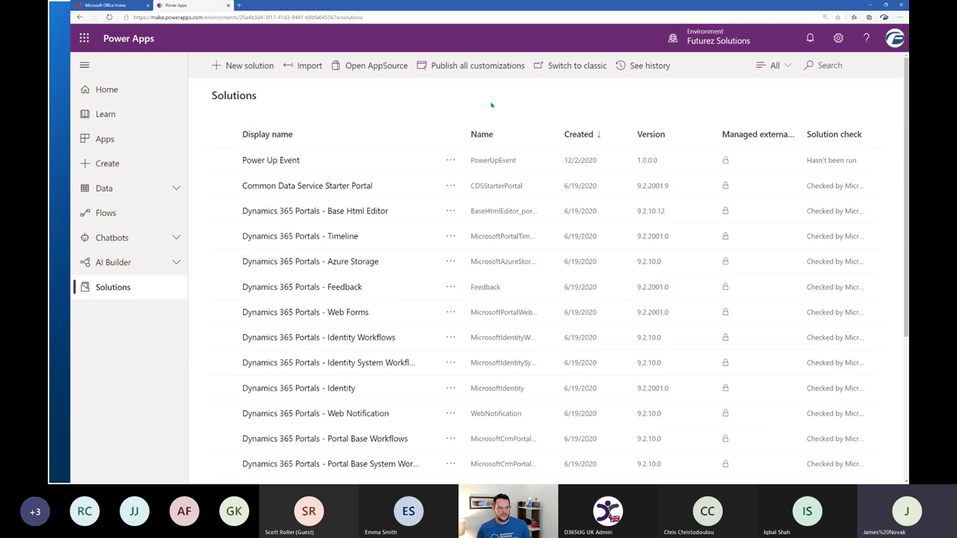
- Open the Power Up Event solution and start a new table with the display name "Power Up Event"
left_click(272, 160)
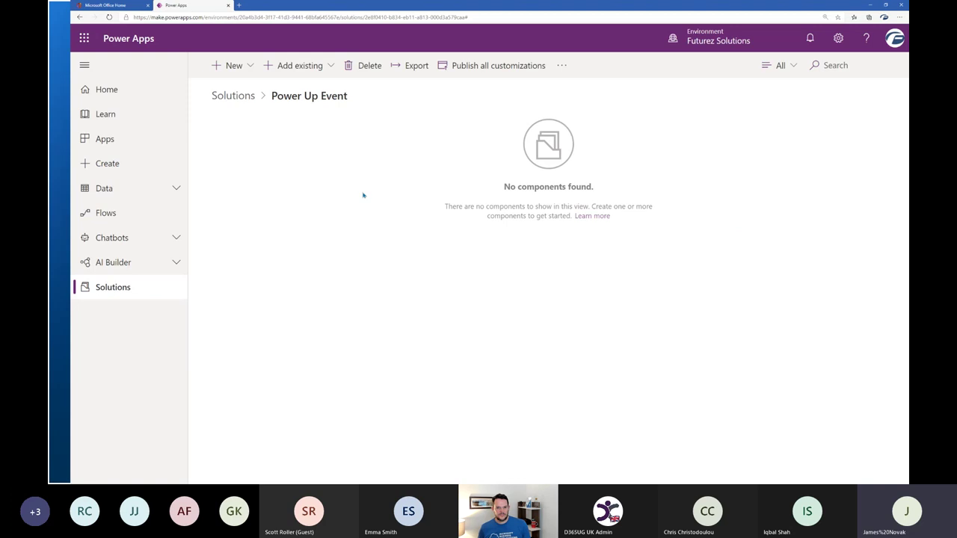
left_click(238, 66)
left_click(266, 78)
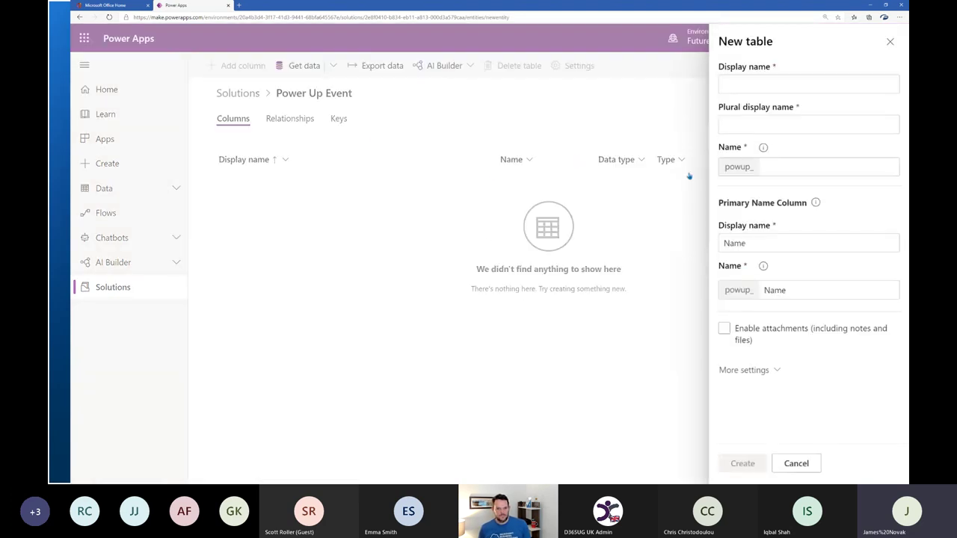
left_click(756, 87)
type("Powe")
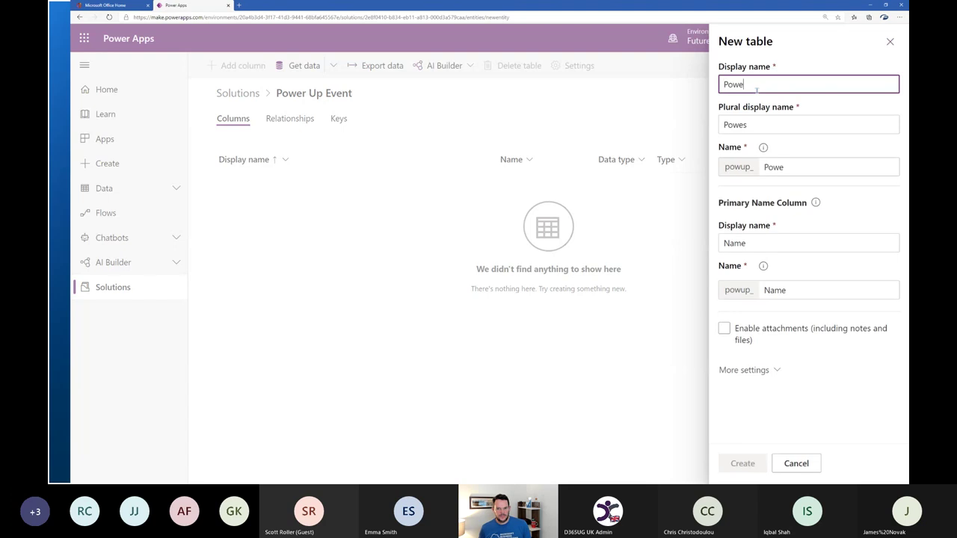
type("r Up Ebv")
key("BackSpace")
key("BackSpace")
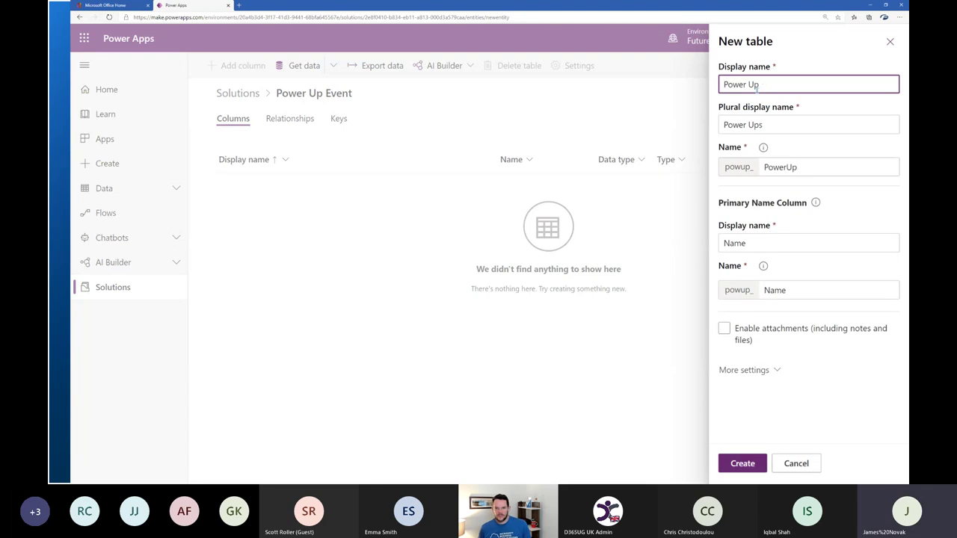
type("Ebve")
key("BackSpace")
key("BackSpace")
key("BackSpace")
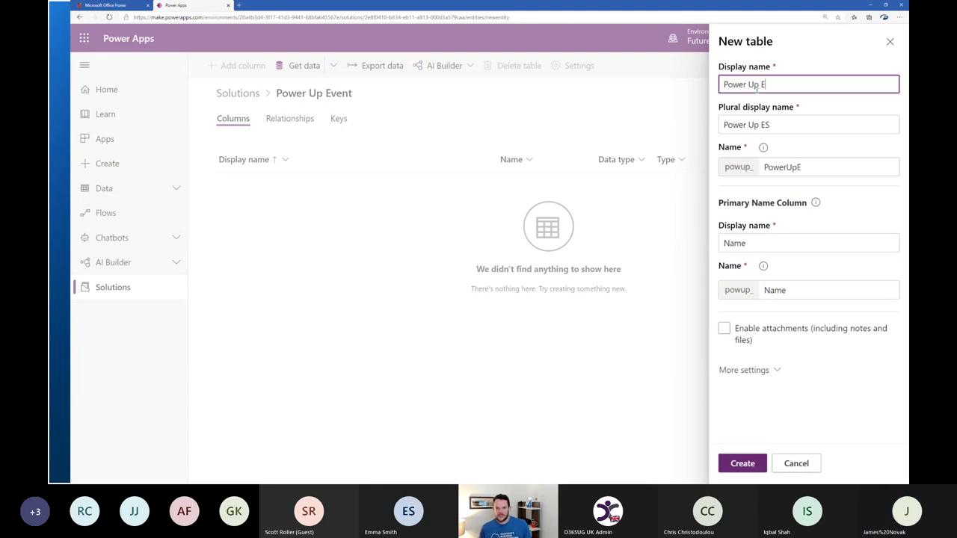
type("vent")
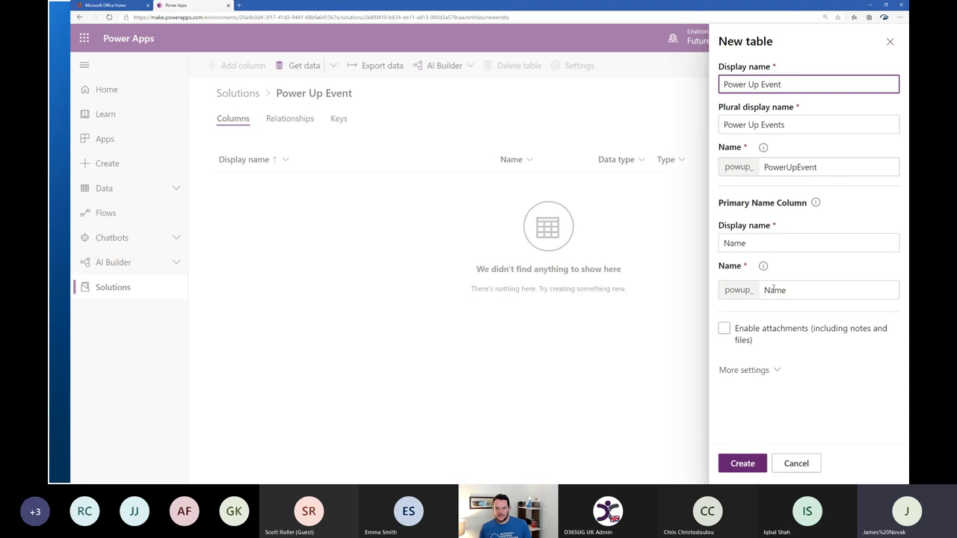
- Examine the new table's display name, plural display name, schema name with the powup_ prefix and primary name column
key("alt+Tab")
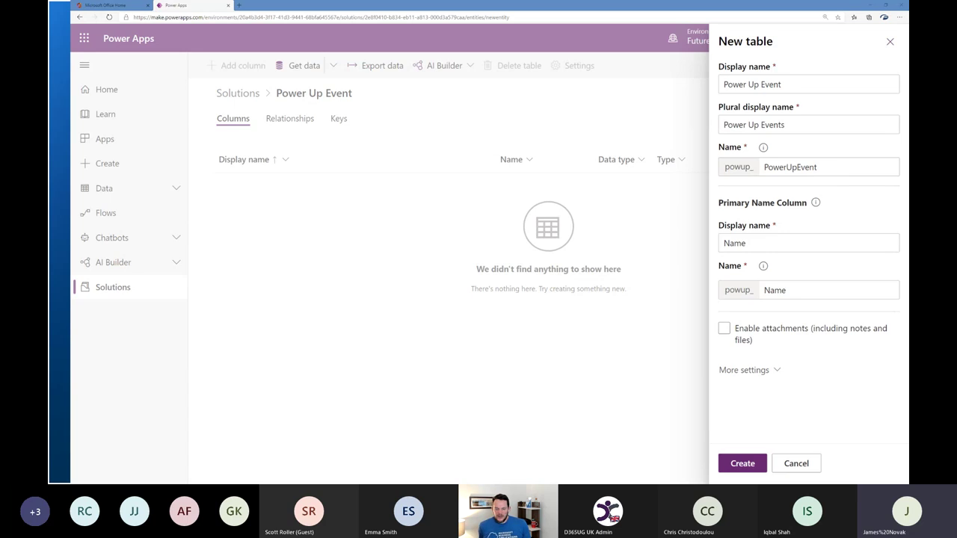
left_click(821, 171)
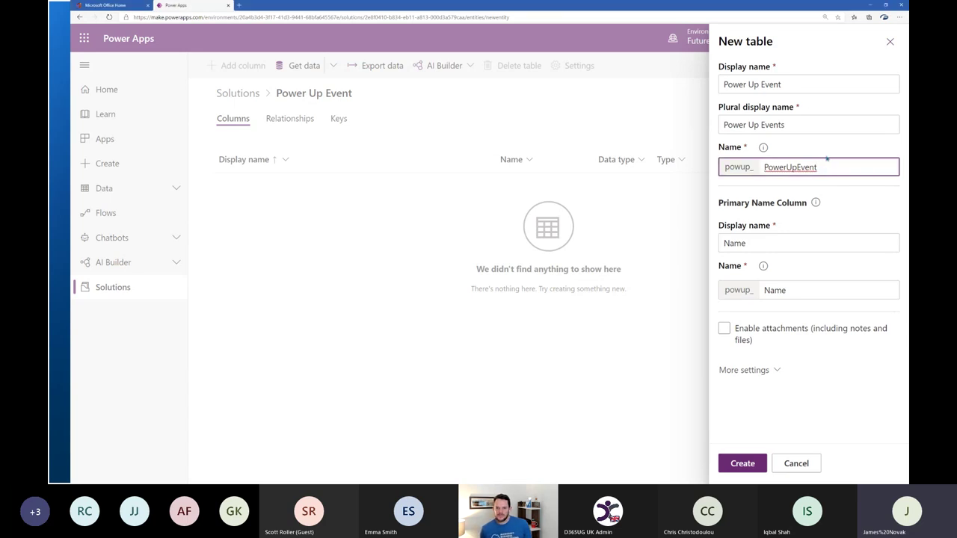
left_click_drag(810, 88, 697, 77)
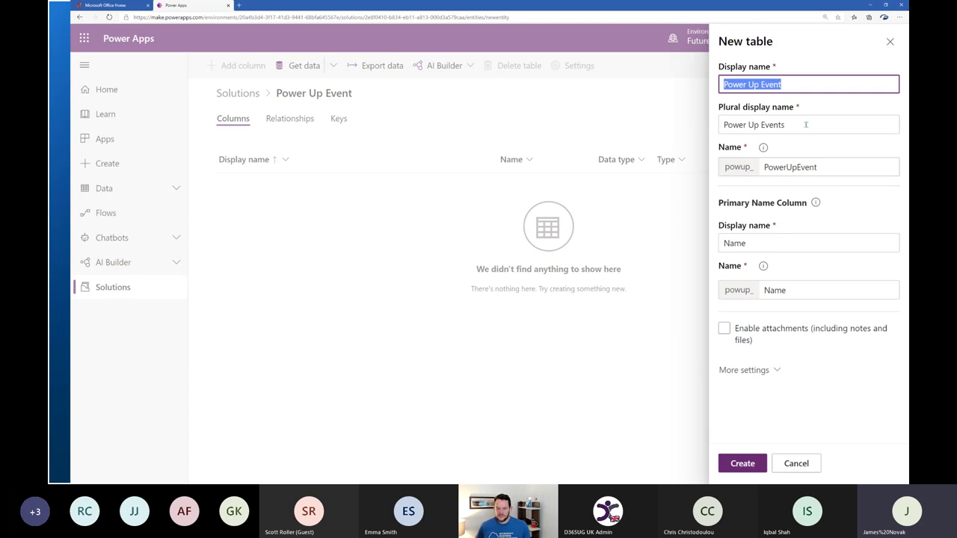
left_click(806, 124)
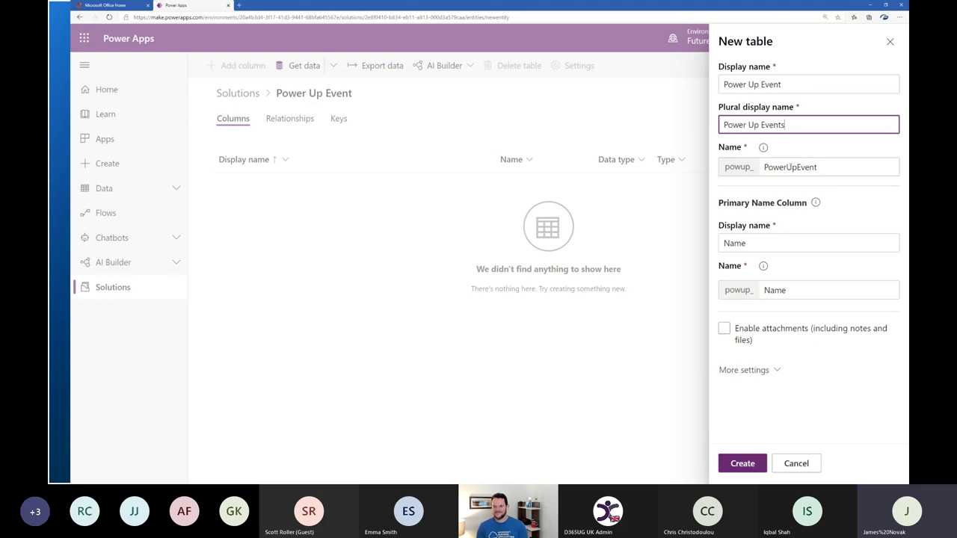
left_click(835, 167)
left_click_drag(839, 163, 726, 167)
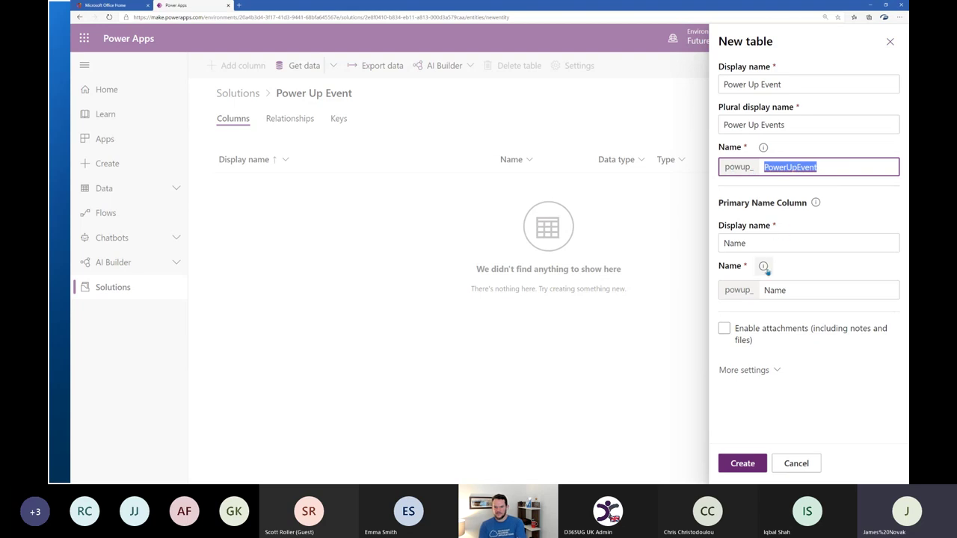
left_click(773, 242)
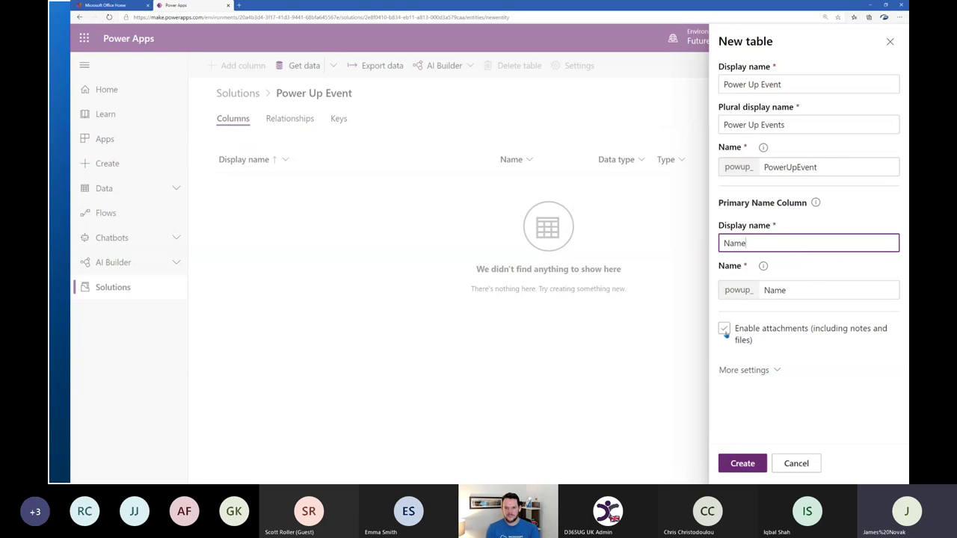
- Expand the new table's additional settings and inspect the description section and the available table type and ownership options
left_click(744, 370)
scroll(755, 343, "down", 2)
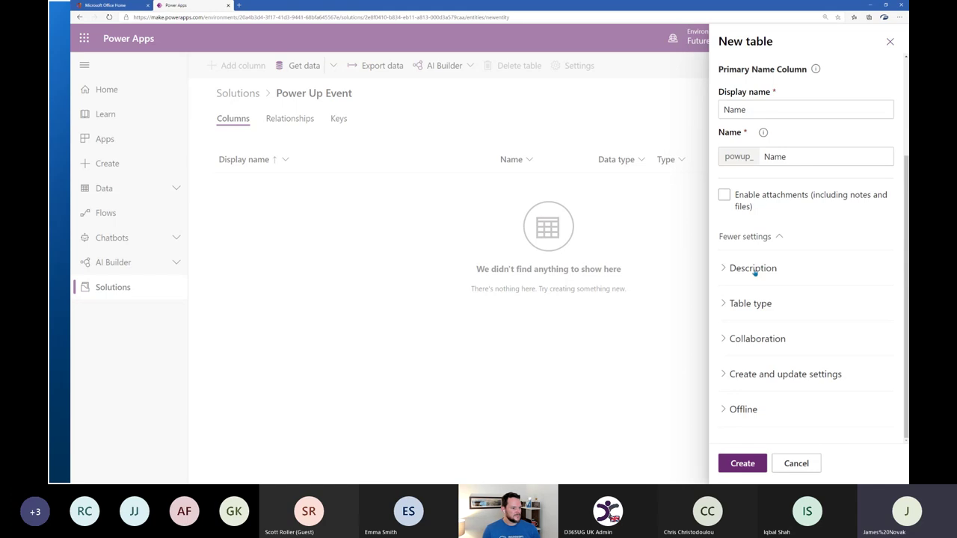
left_click(754, 271)
left_click(750, 273)
left_click(748, 305)
scroll(762, 306, "down", 2)
left_click(783, 263)
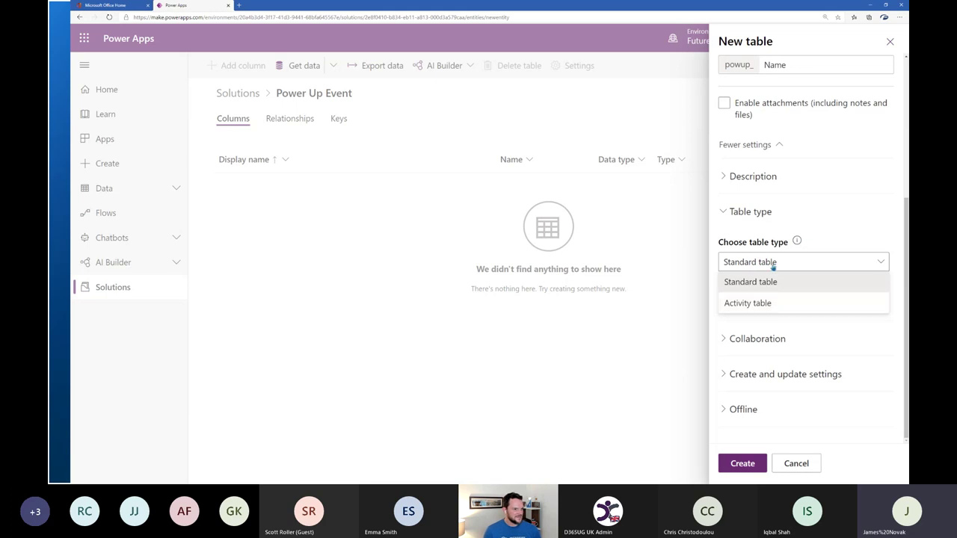
left_click(773, 267)
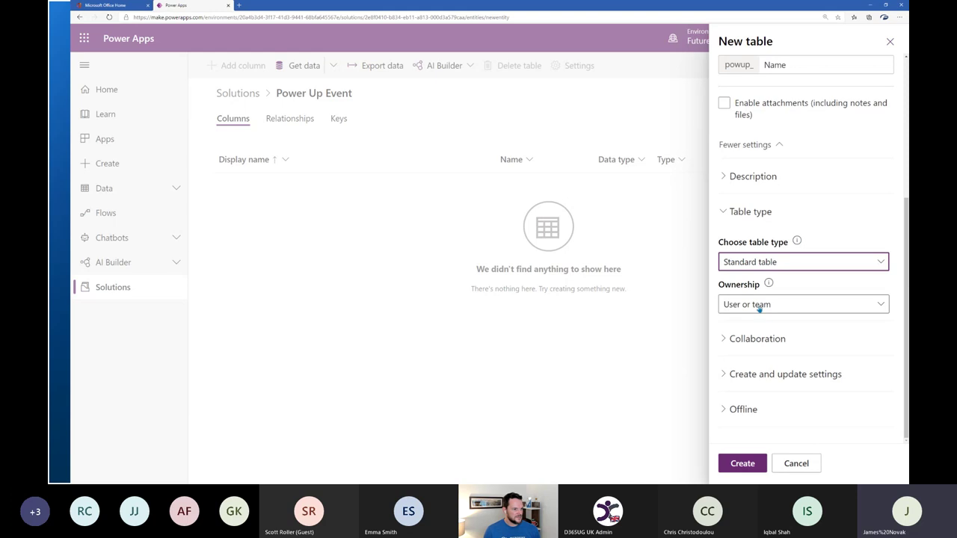
left_click(759, 307)
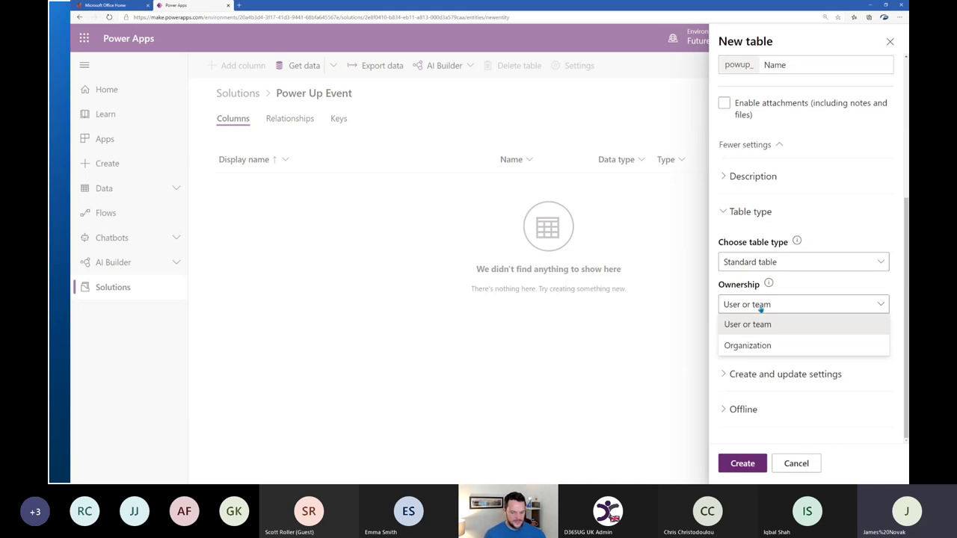
left_click(760, 307)
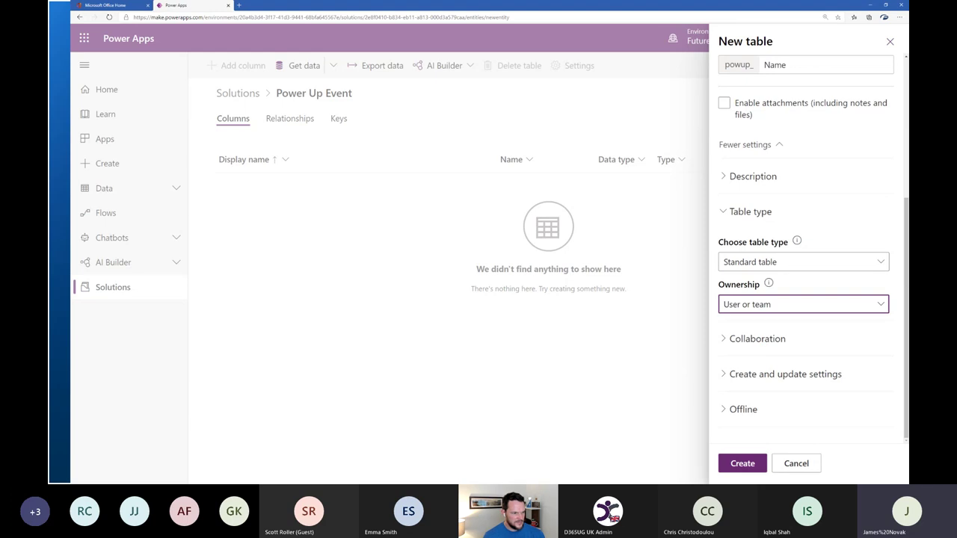
- Check the collaboration and the create and update settings of the new table, keeping the defaults, and create the table
left_click(756, 338)
scroll(780, 341, "down", 2)
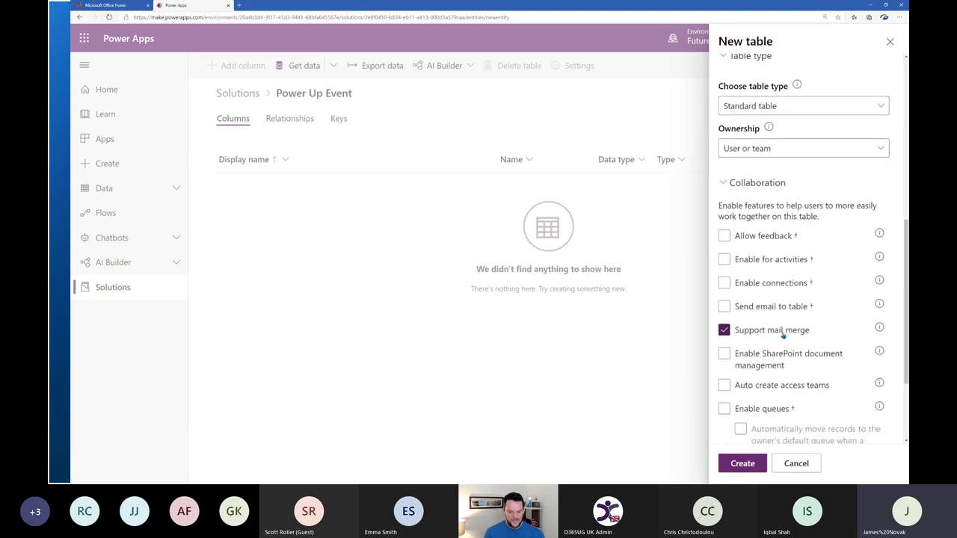
scroll(782, 277, "down", 2)
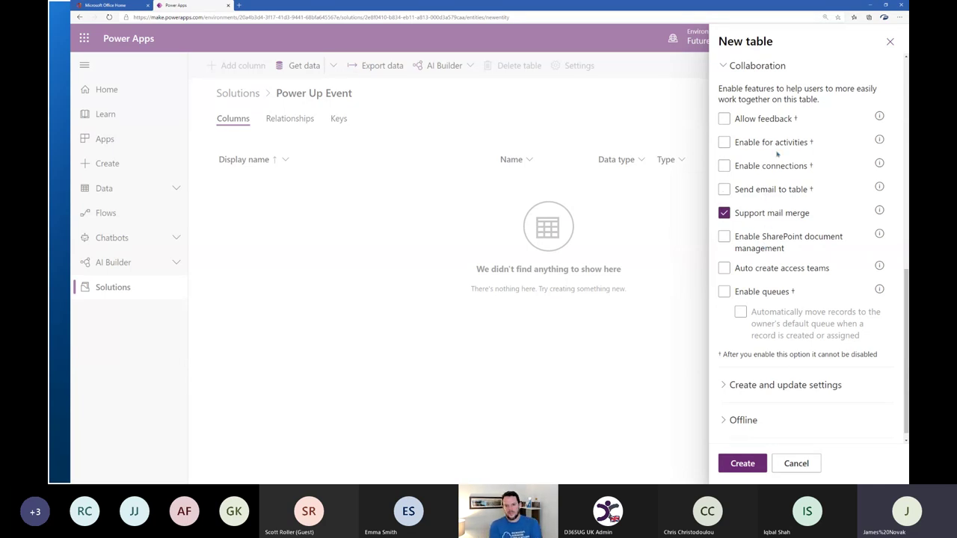
left_click(758, 386)
scroll(769, 387, "down", 2)
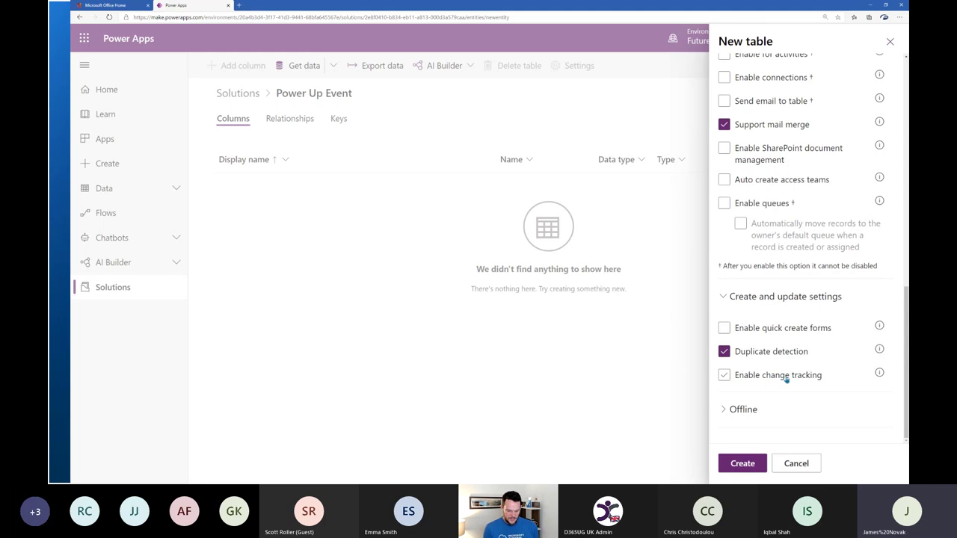
left_click(750, 467)
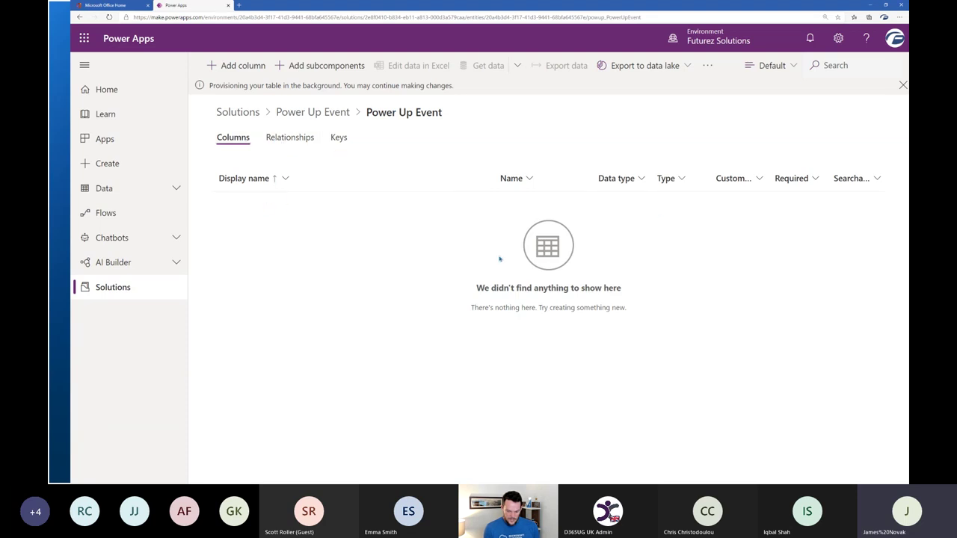
- Start a new column in the Power Up Event table with the display name "Event Date – Start"
left_click(236, 66)
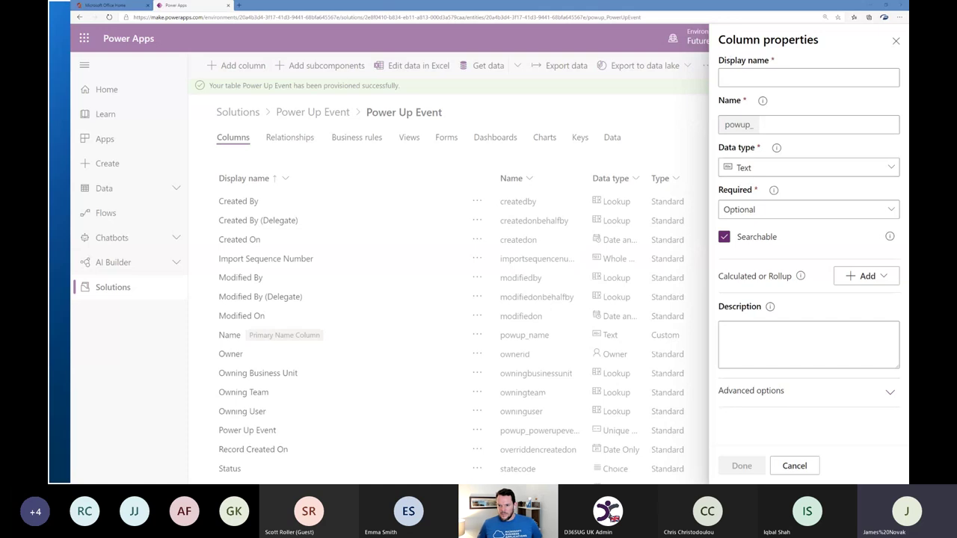
left_click(823, 77)
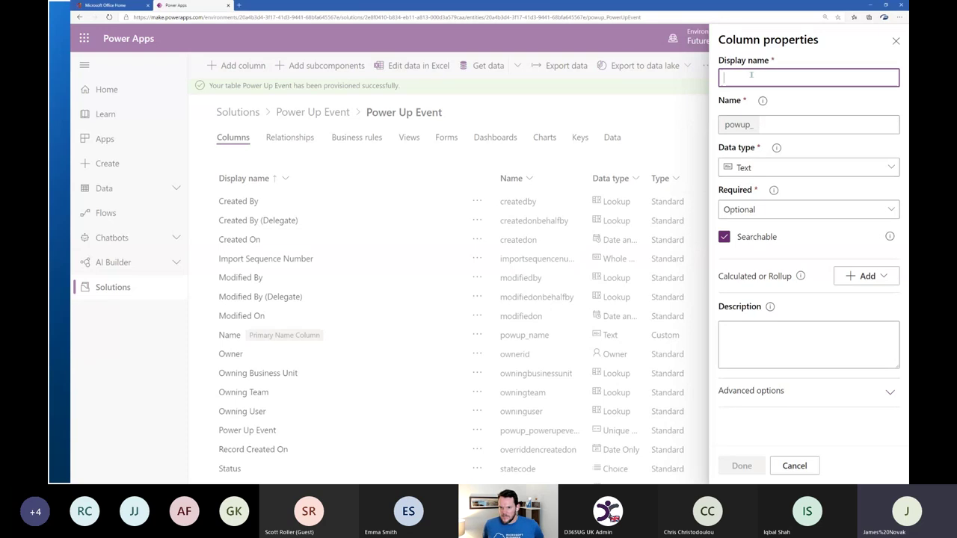
type("• Event Date – Start")
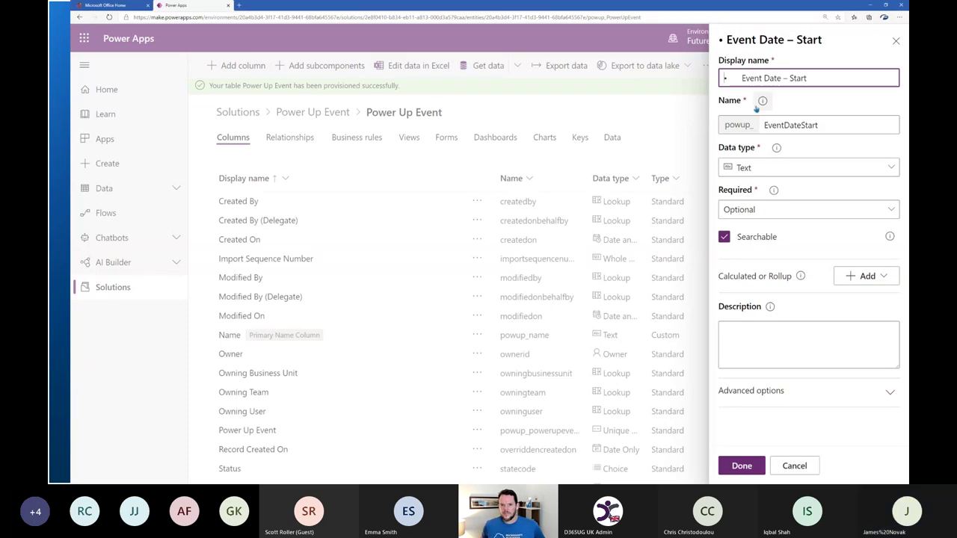
key("Home")
key("Delete")
key("Delete")
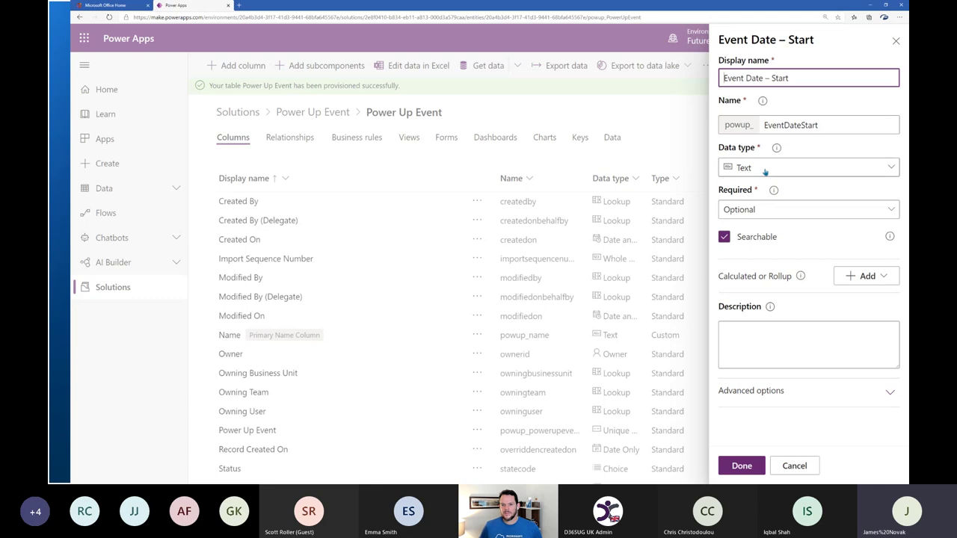
- Set the data type of the Event Date – Start column to Date and Time and add the column
left_click(766, 171)
scroll(628, 284, "down", 1)
scroll(614, 317, "down", 1)
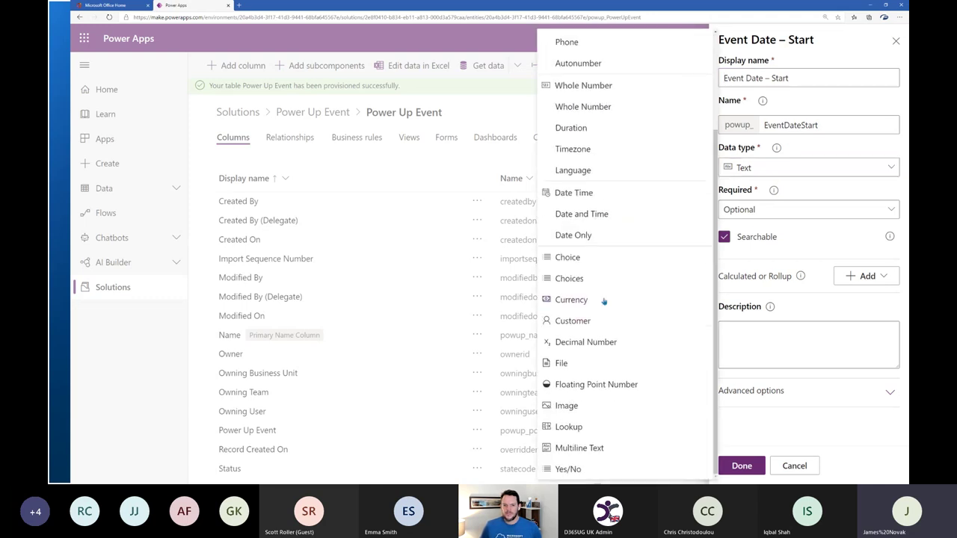
left_click(592, 214)
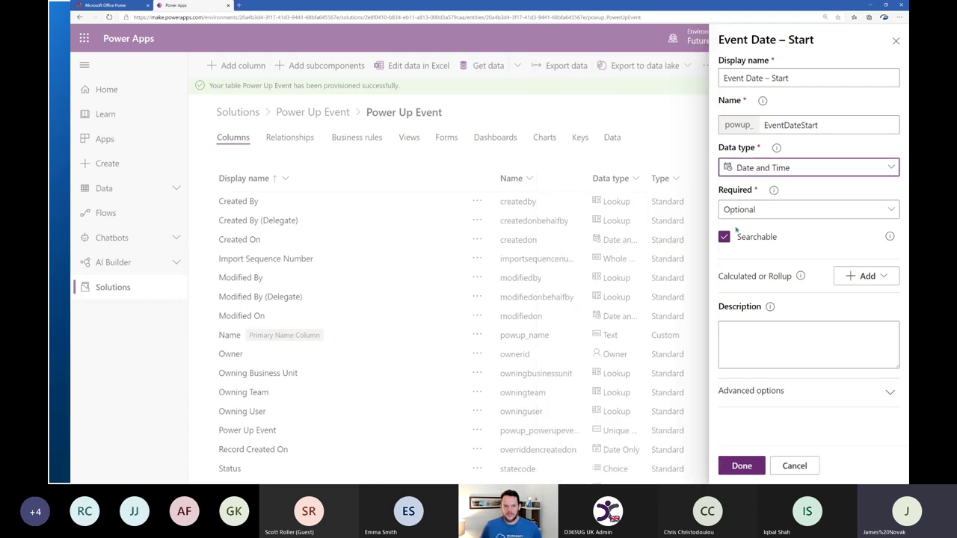
left_click(798, 170)
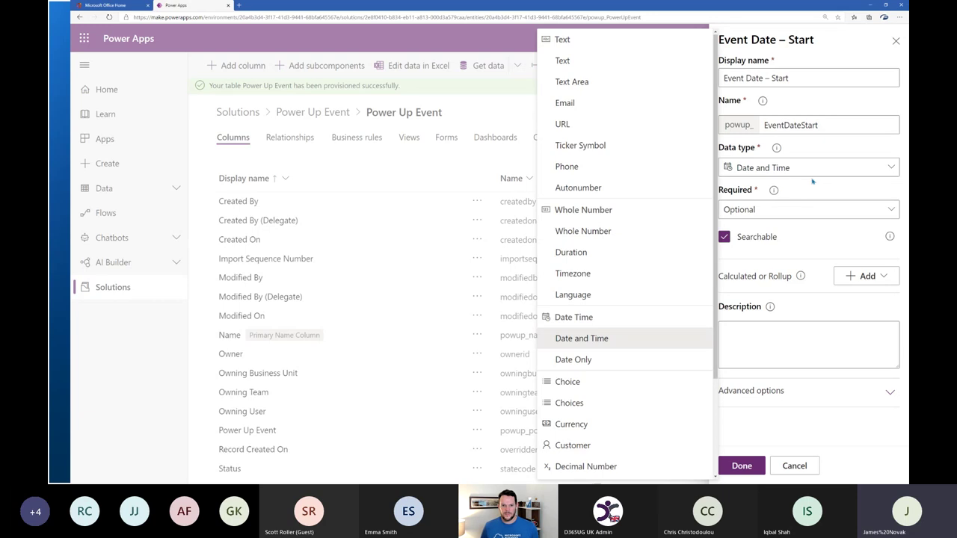
left_click(750, 345)
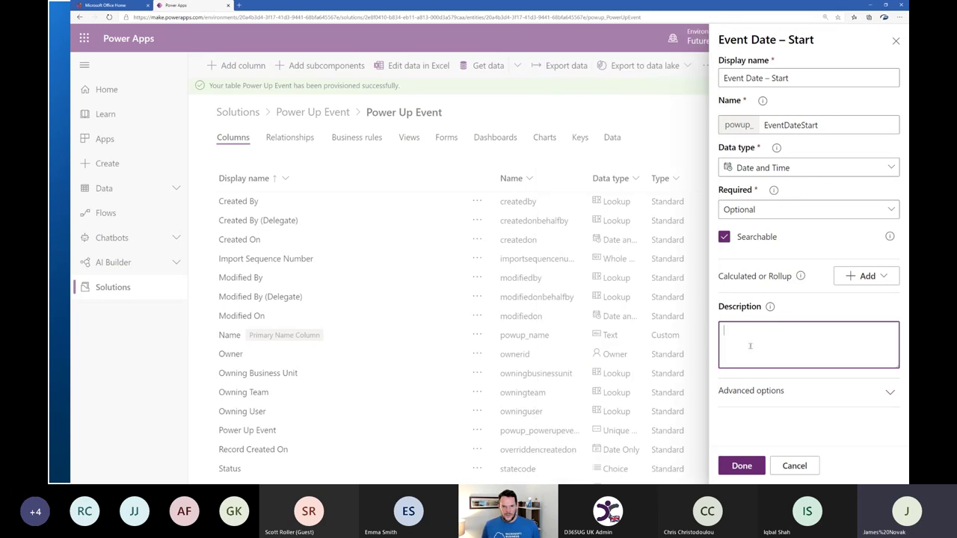
left_click(742, 466)
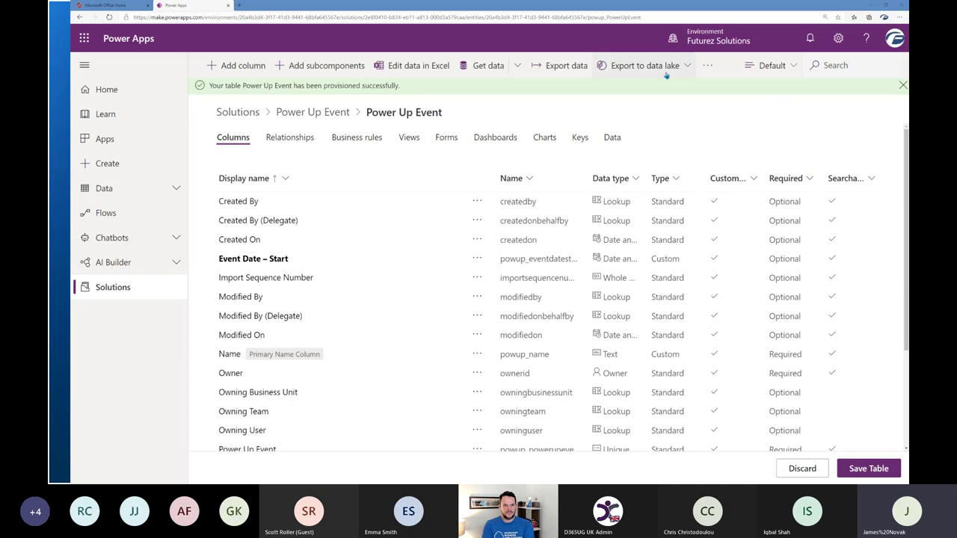
- Start another column in the table with the display name "Event Date – End"
left_click(236, 65)
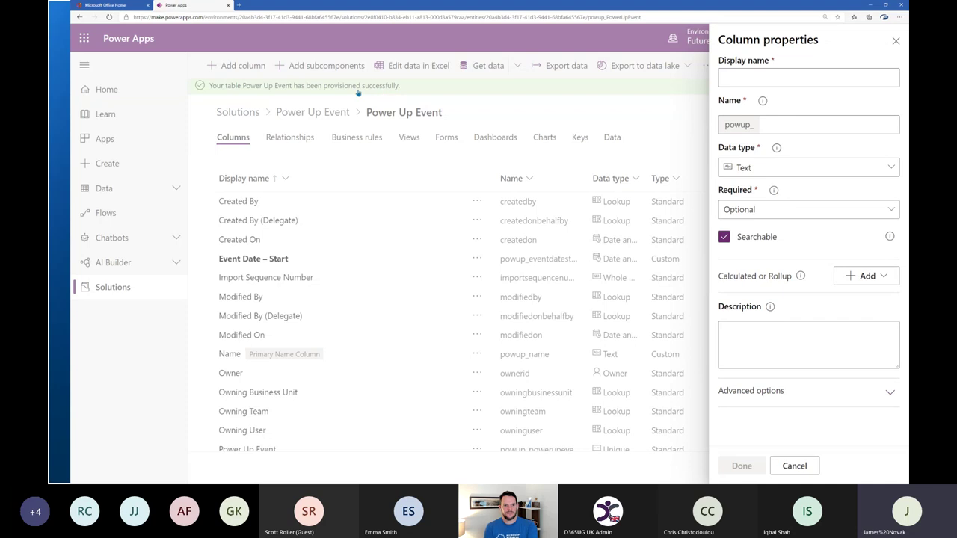
left_click(750, 78)
type("• Event Date – End")
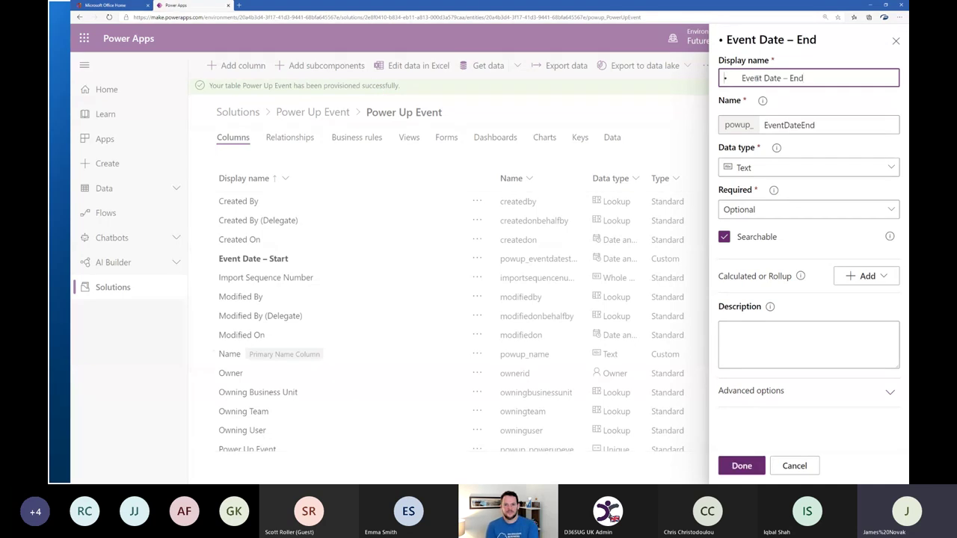
key("BackSpace")
key("Delete")
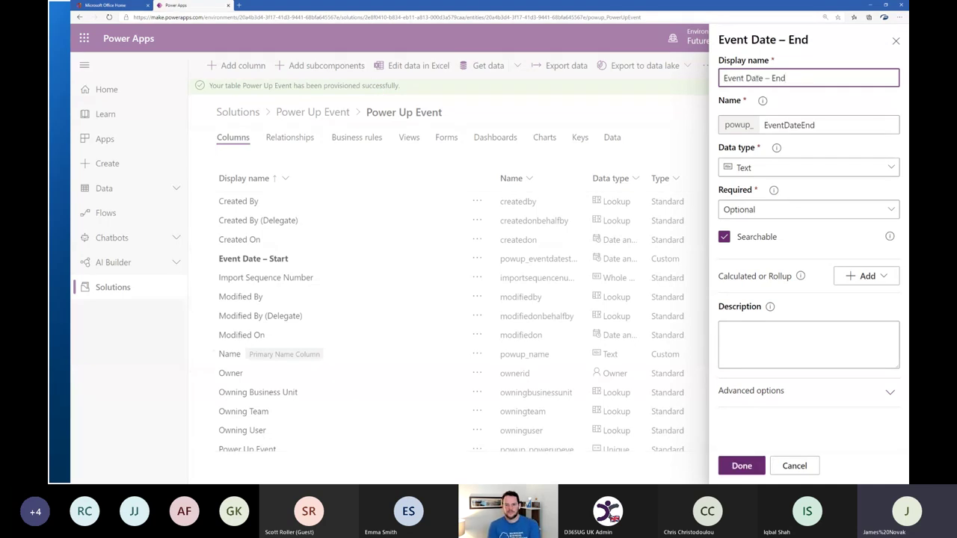
- Set the data type of the Event Date – End column to Date and Time, check its schema name and add the column
left_click(770, 168)
left_click(650, 336)
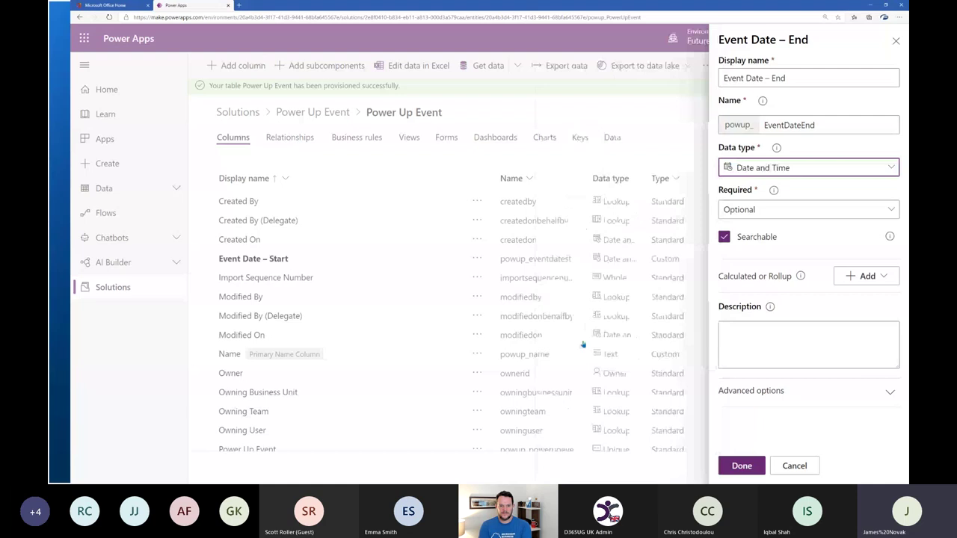
left_click(765, 325)
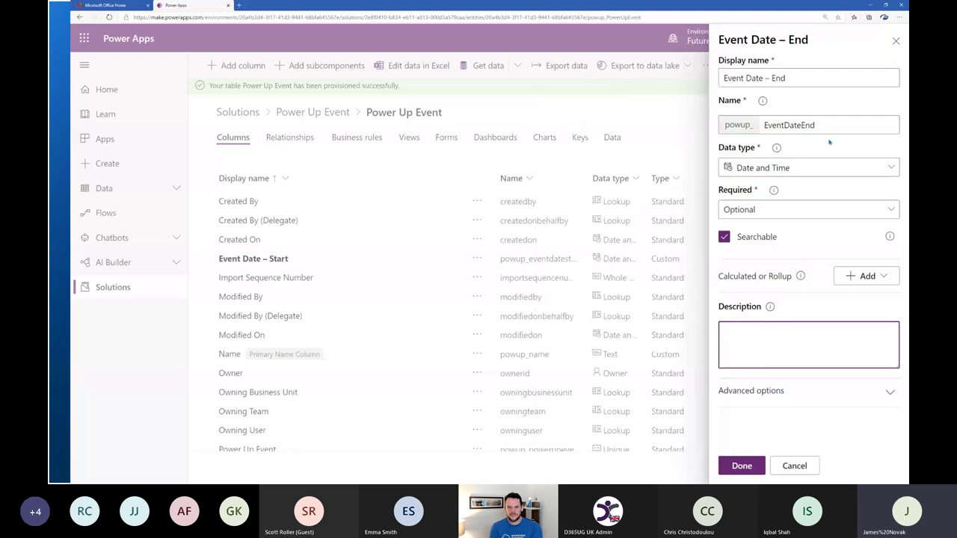
left_click(793, 125)
double_click(792, 125)
left_click(736, 127)
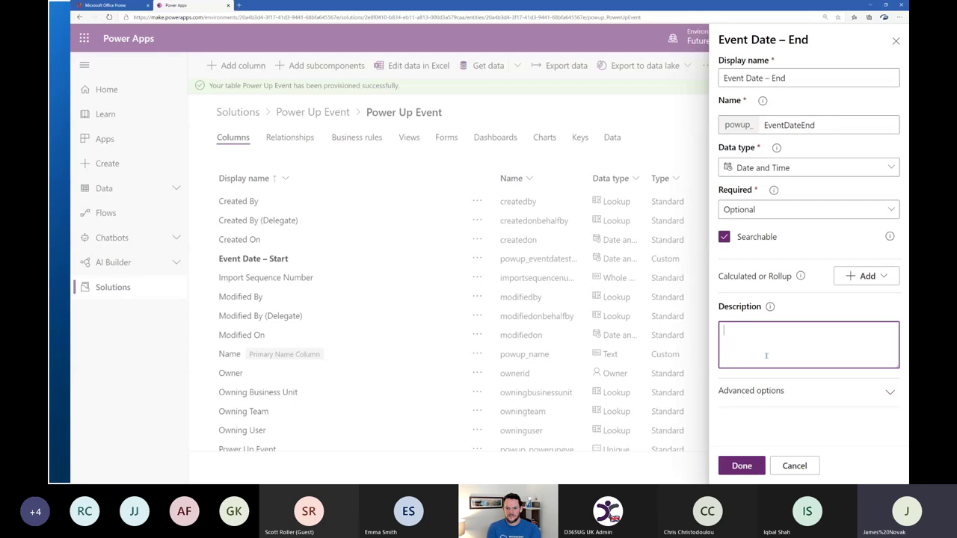
left_click(754, 466)
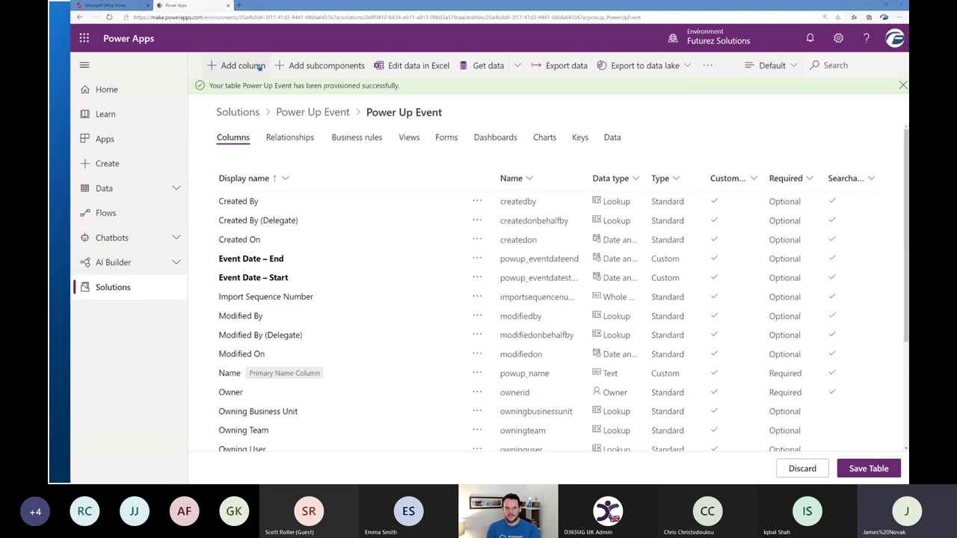
- Start a new column in the Power Up Event table named "Detailed Summary" with the Multiline Text data type
left_click(226, 65)
left_click(724, 77)
type("Detailed Summary")
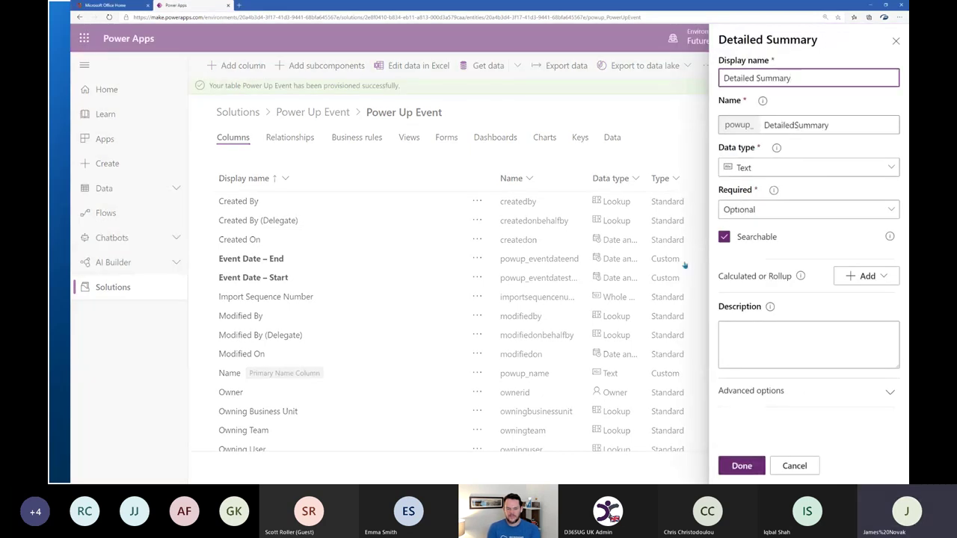
left_click(724, 169)
scroll(601, 314, "down", 1)
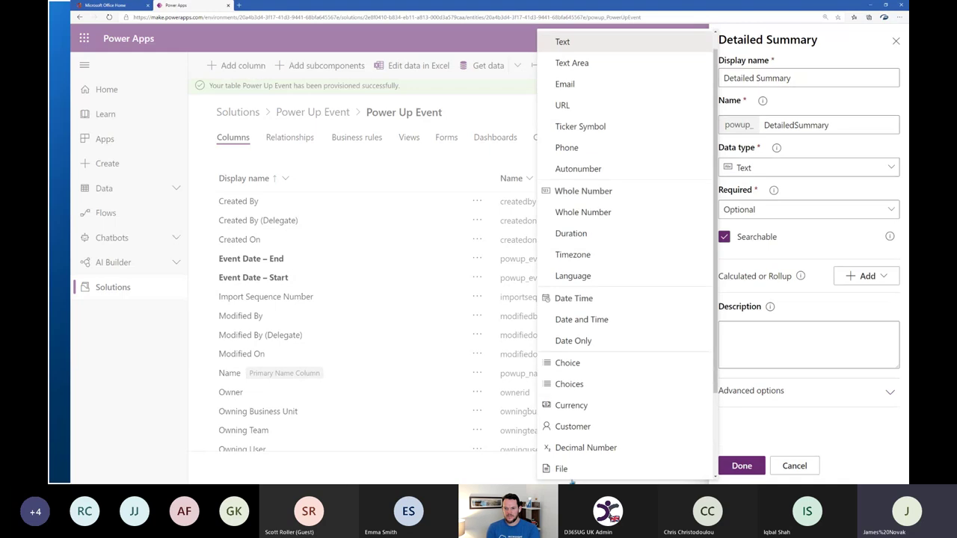
scroll(593, 384, "down", 4)
left_click(574, 449)
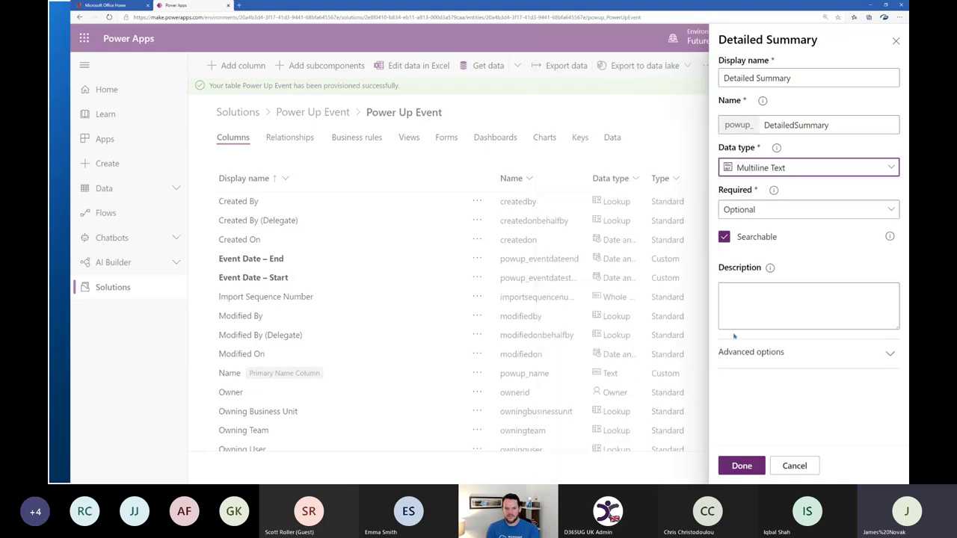
- Raise the Detailed Summary column's maximum length to 20,000 and add the column
left_click(751, 352)
scroll(752, 359, "down", 2)
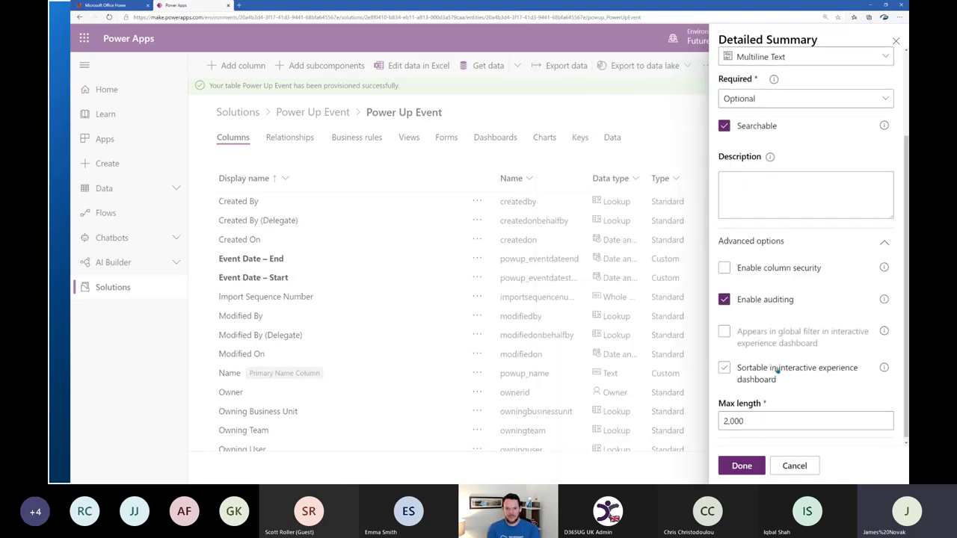
left_click(752, 418)
type("0")
scroll(785, 299, "up", 3)
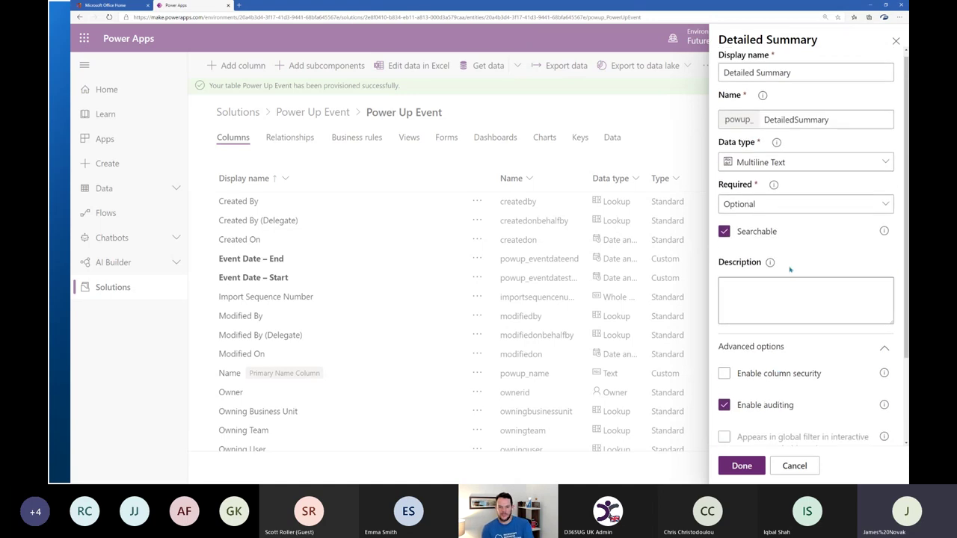
left_click(742, 466)
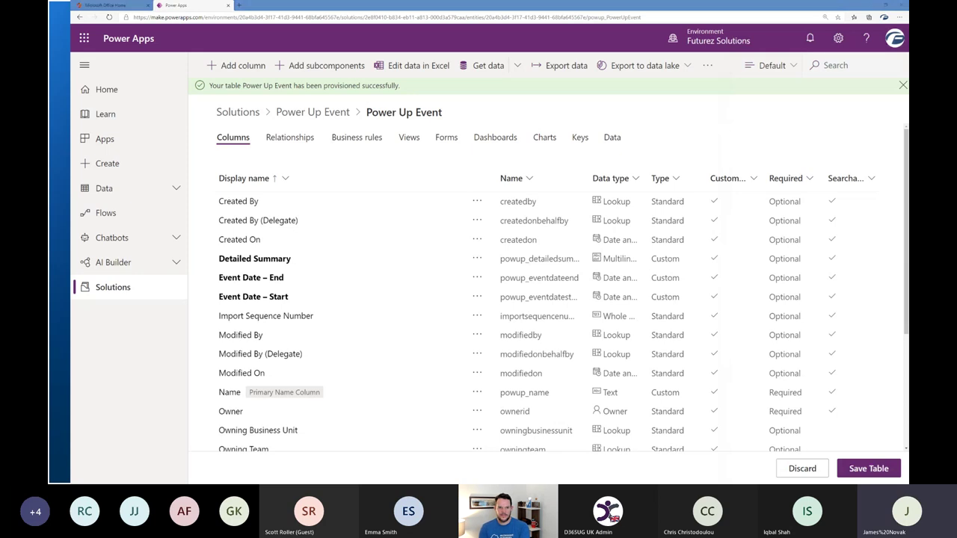
- Start another column in the table with the display name "Is Virtual Event", without a leading bullet
left_click(233, 65)
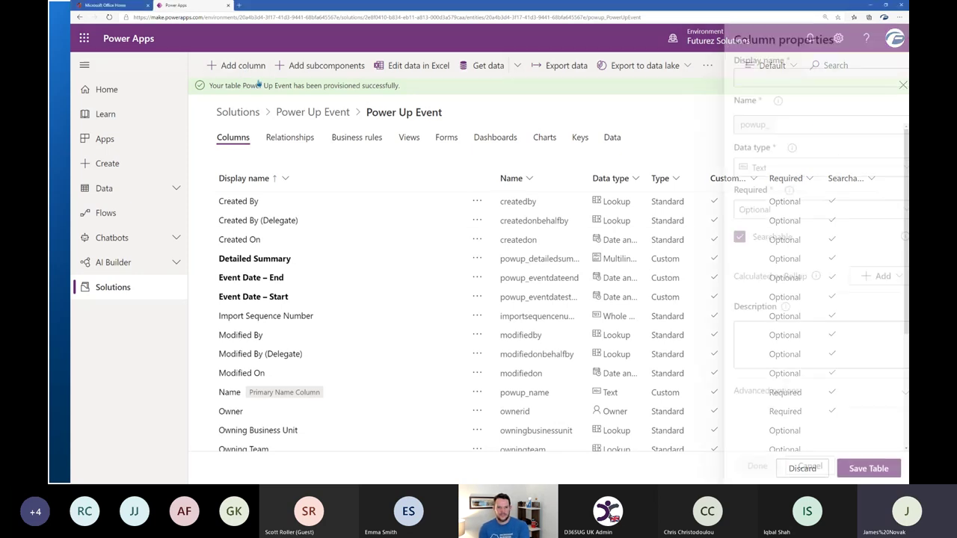
left_click(798, 81)
type("•\tIs Virtual Event")
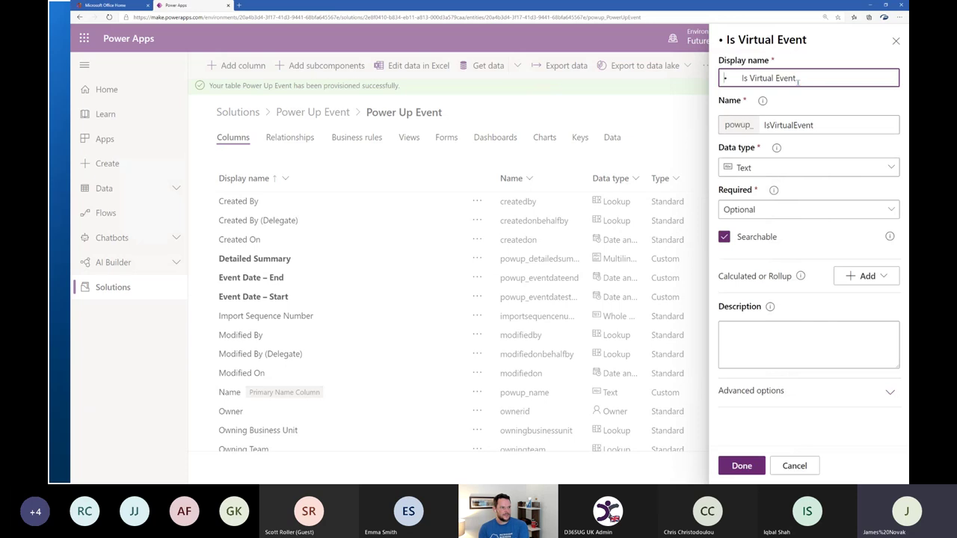
key("Home")
key("Delete")
key("Delete")
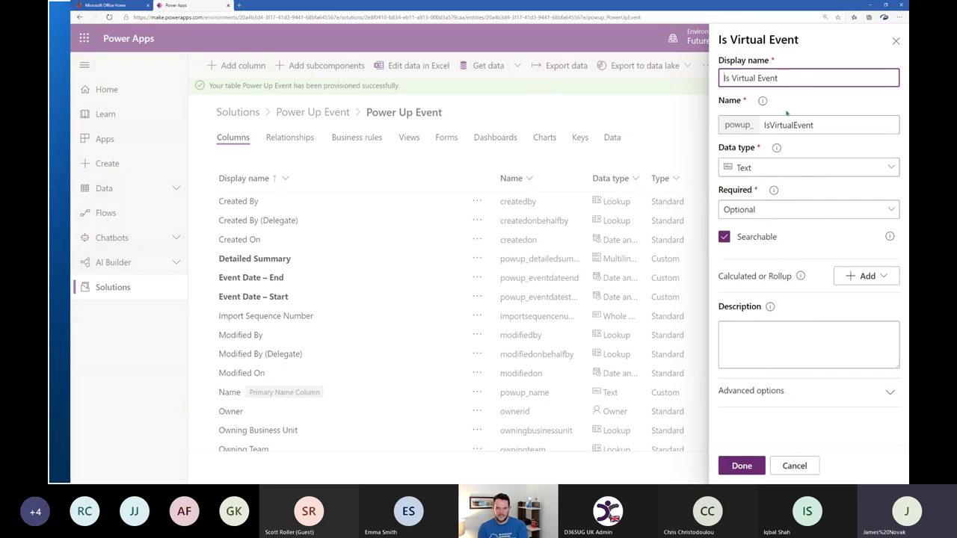
- Set the data type of the Is Virtual Event column to Yes/No and add the column
left_click(751, 211)
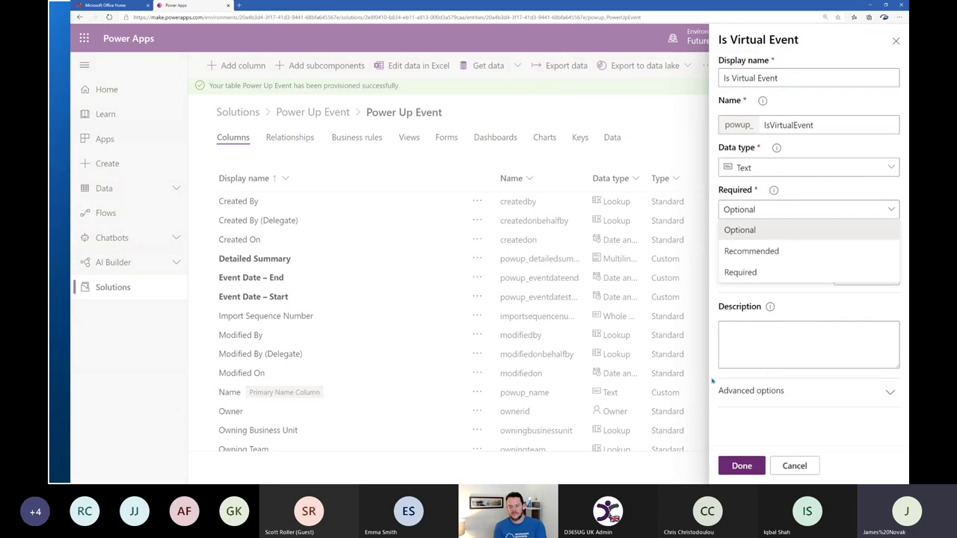
left_click(758, 169)
scroll(656, 249, "down", 3)
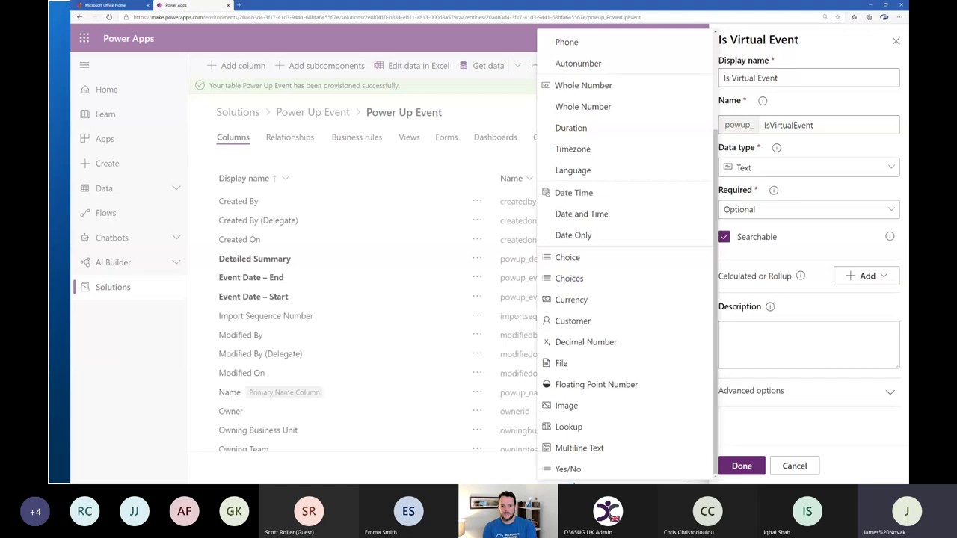
left_click(571, 471)
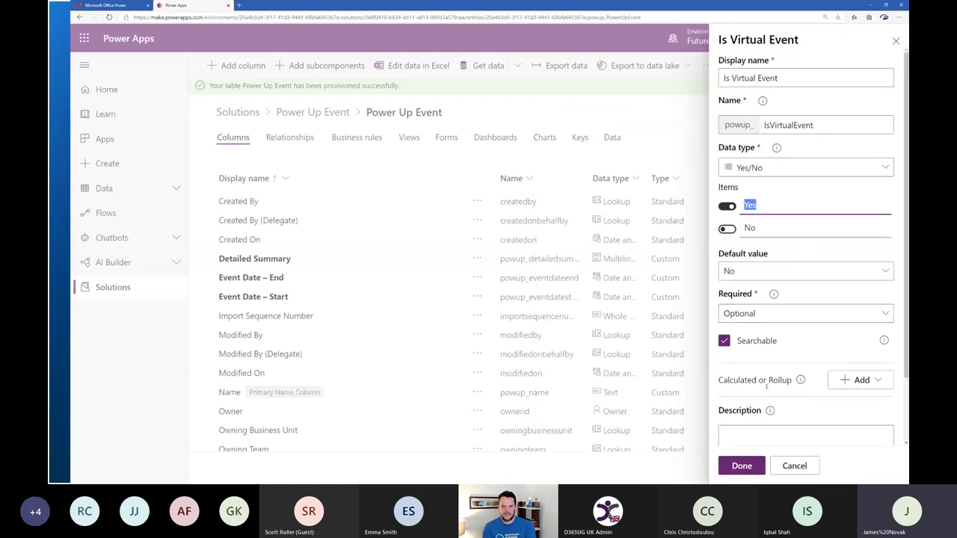
left_click(758, 431)
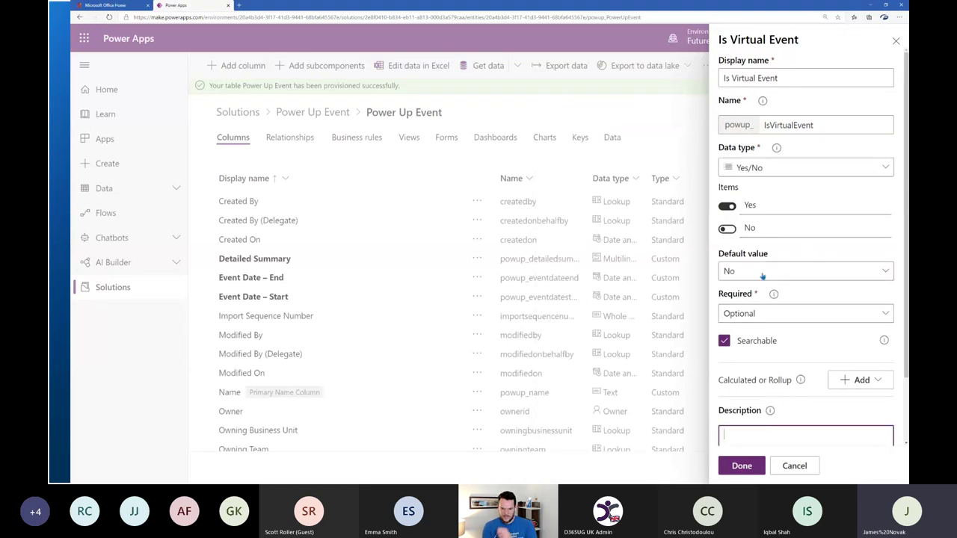
left_click(743, 466)
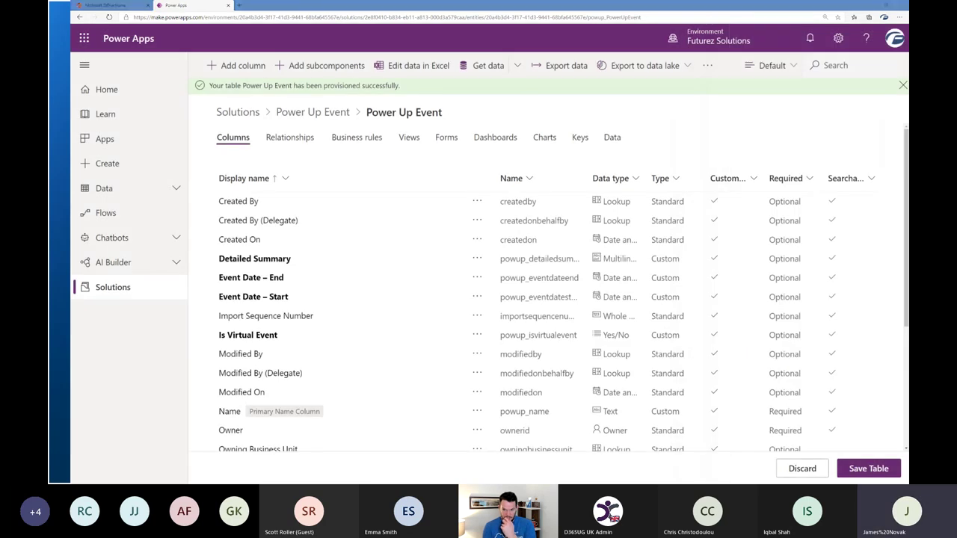
- Start a new column in the table with the display name "Address", without a leading bullet
left_click(238, 65)
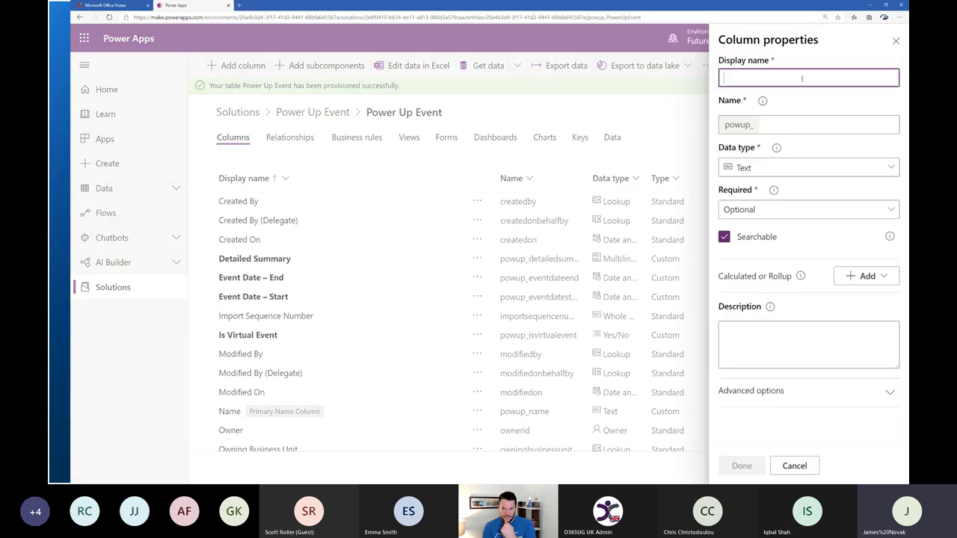
type("• Address")
key("Delete")
key("Delete")
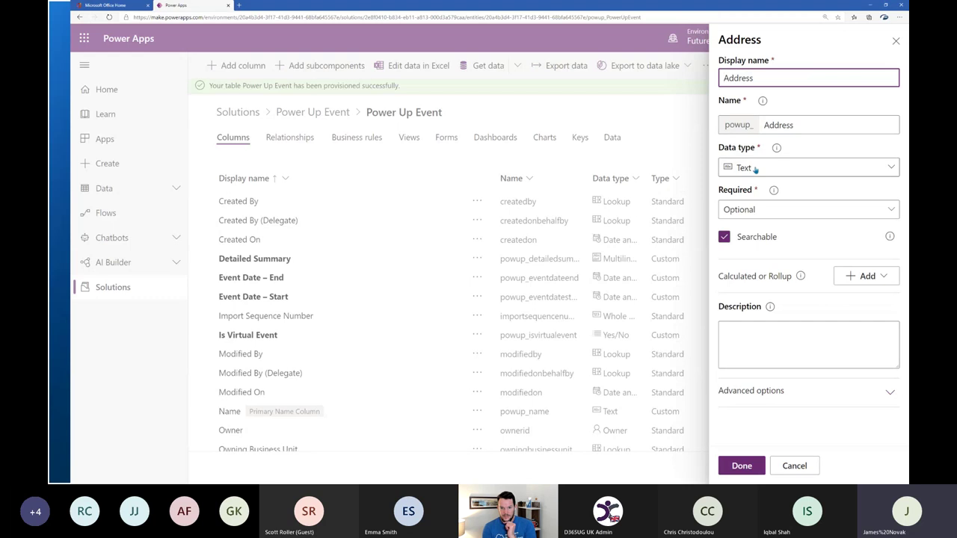
- Set the Address column's maximum length to 1000 and its data type to Text Area, and add the column
left_click(748, 390)
scroll(757, 323, "down", 3)
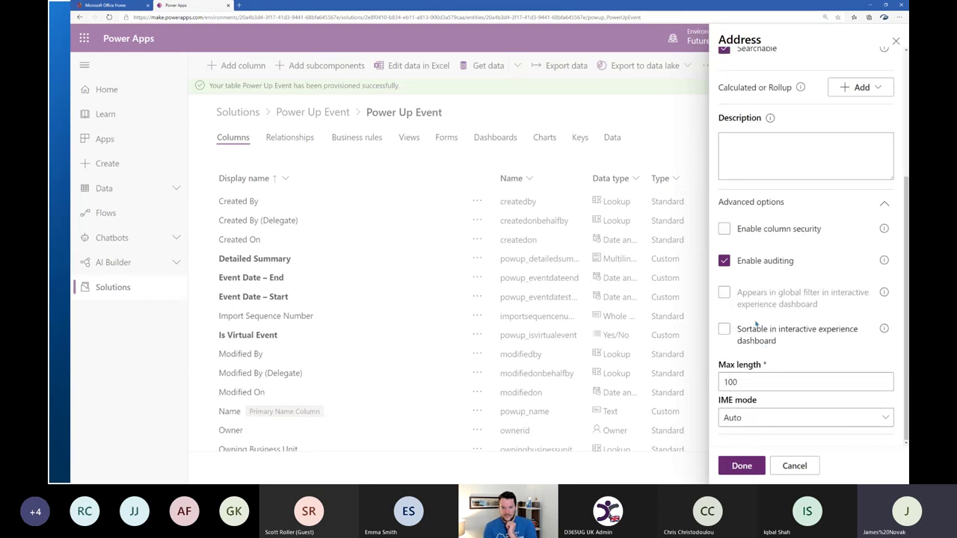
left_click(759, 376)
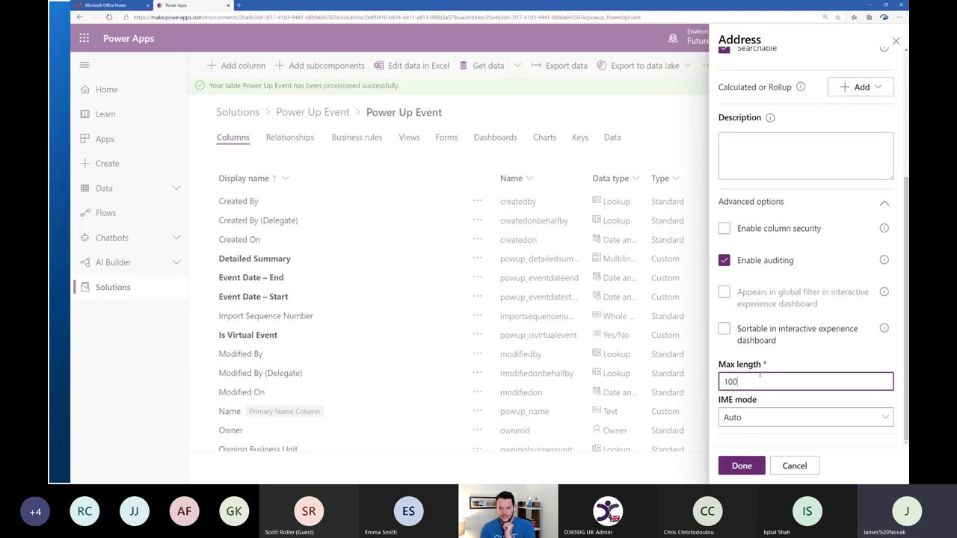
type("0")
scroll(781, 295, "up", 5)
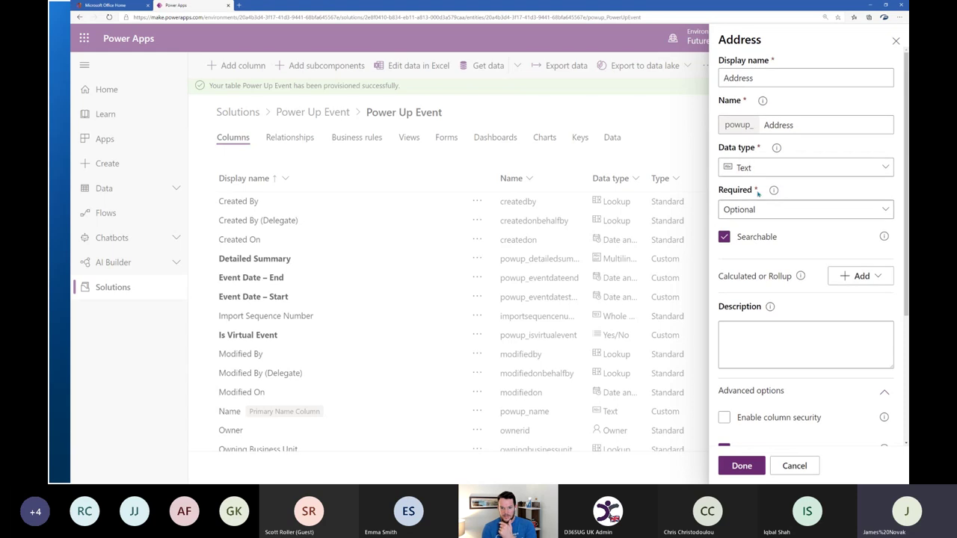
left_click(751, 169)
left_click(591, 82)
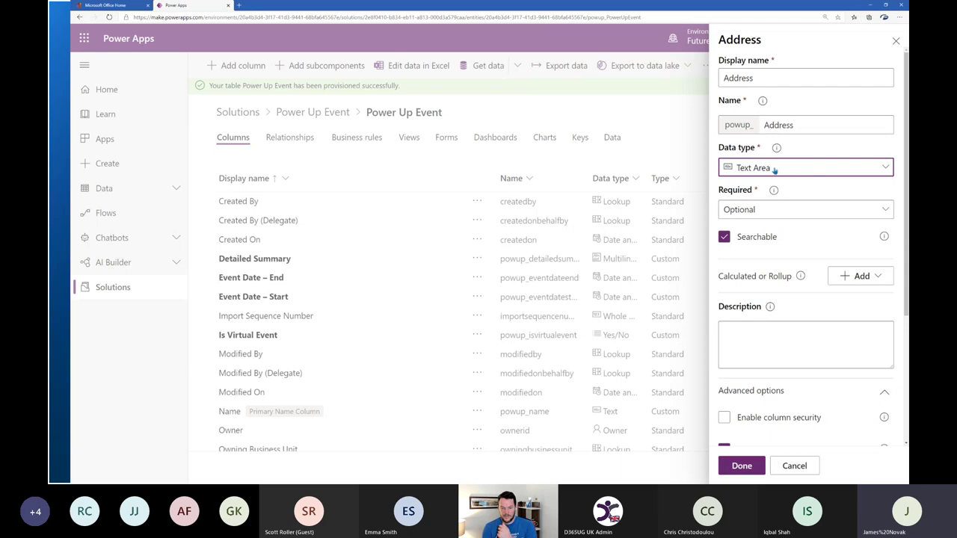
left_click(721, 465)
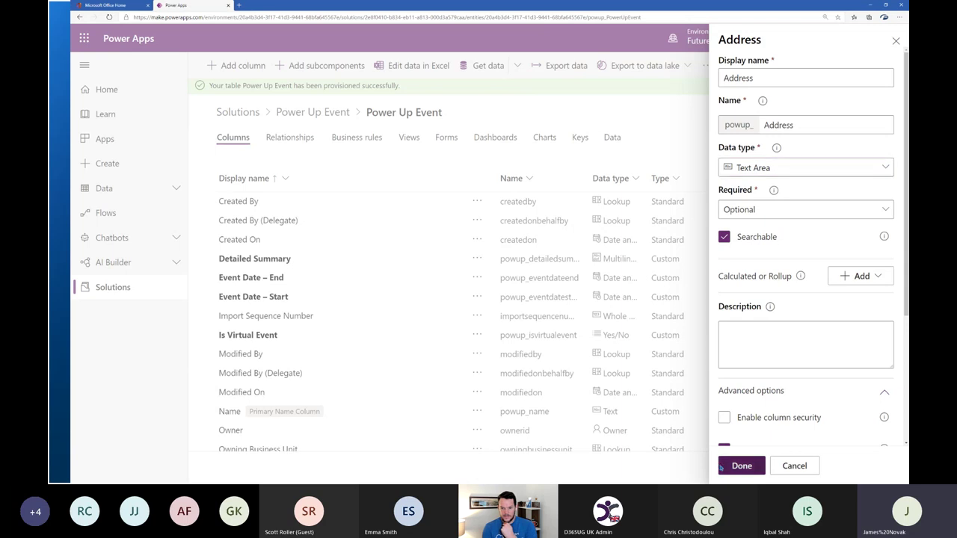
- Save the Power Up Event table and open its main Information form for editing
left_click(879, 470)
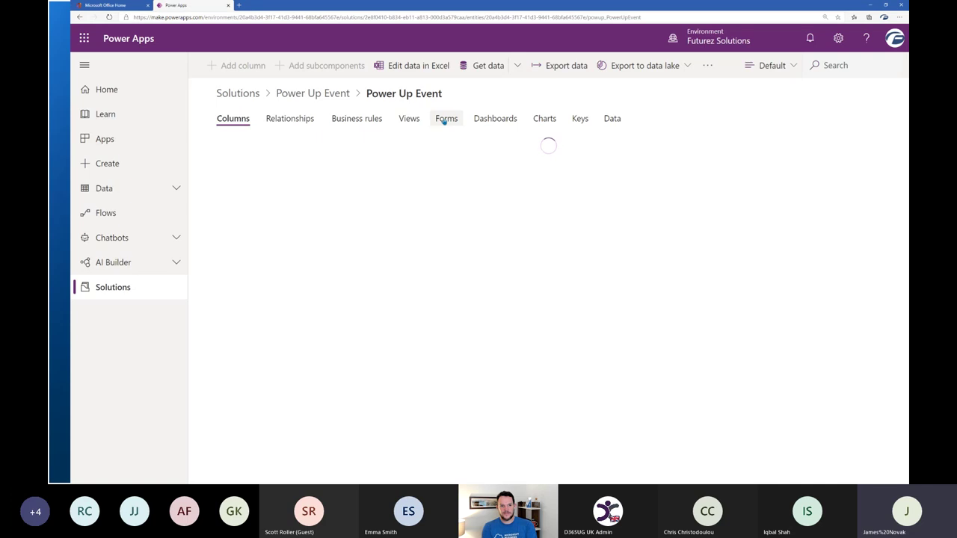
left_click(446, 122)
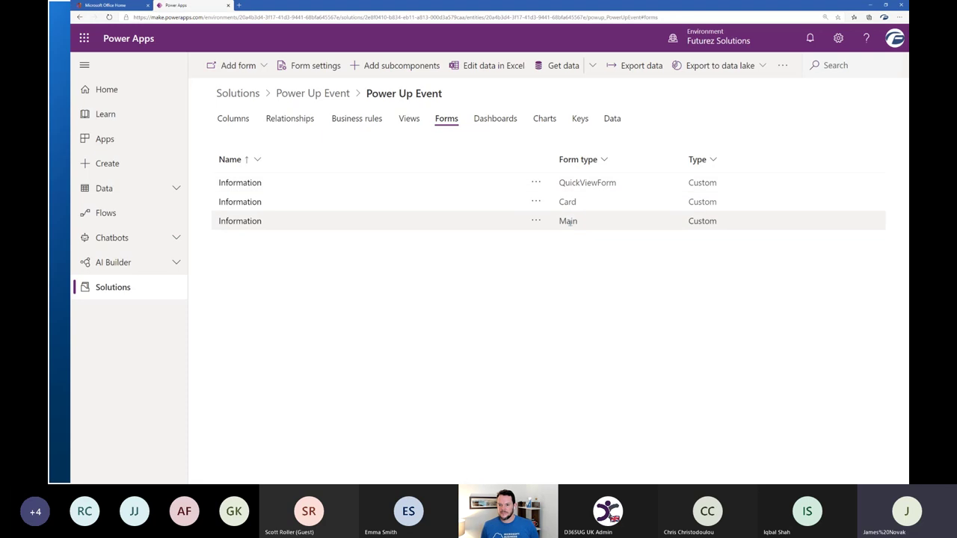
left_click(264, 223)
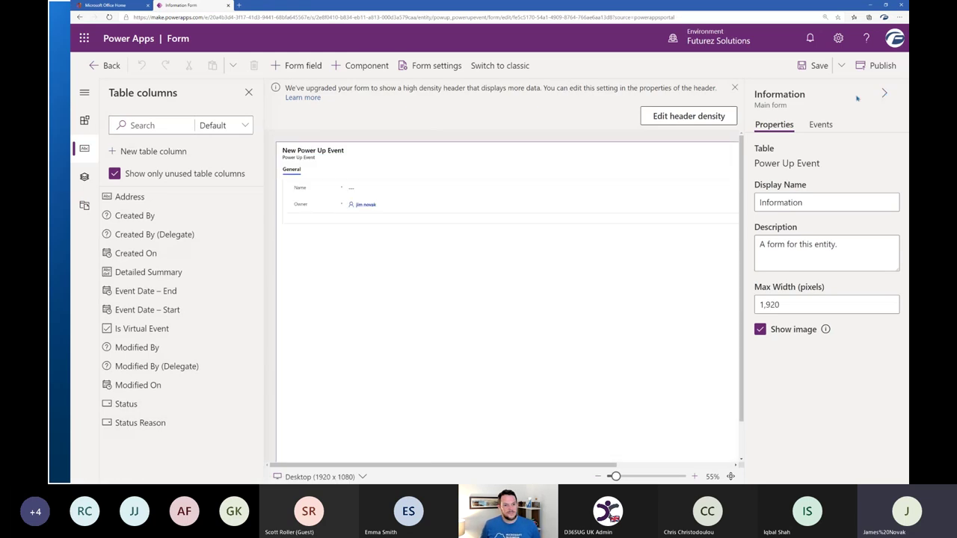
- Add the Event Date – End, Event Date – Start, Is Virtual Event and Detailed Summary fields below Name on the form
left_click(309, 192)
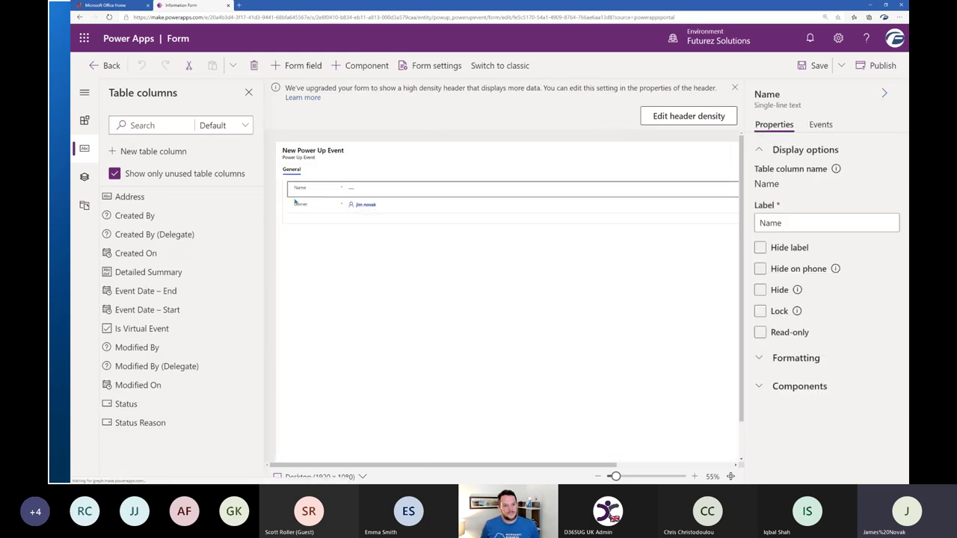
left_click(156, 295)
left_click(153, 297)
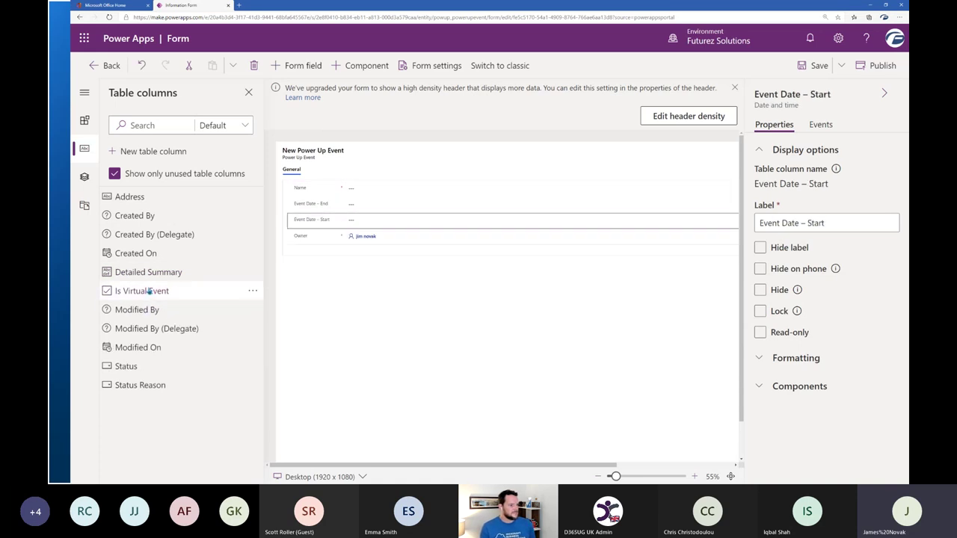
left_click(150, 292)
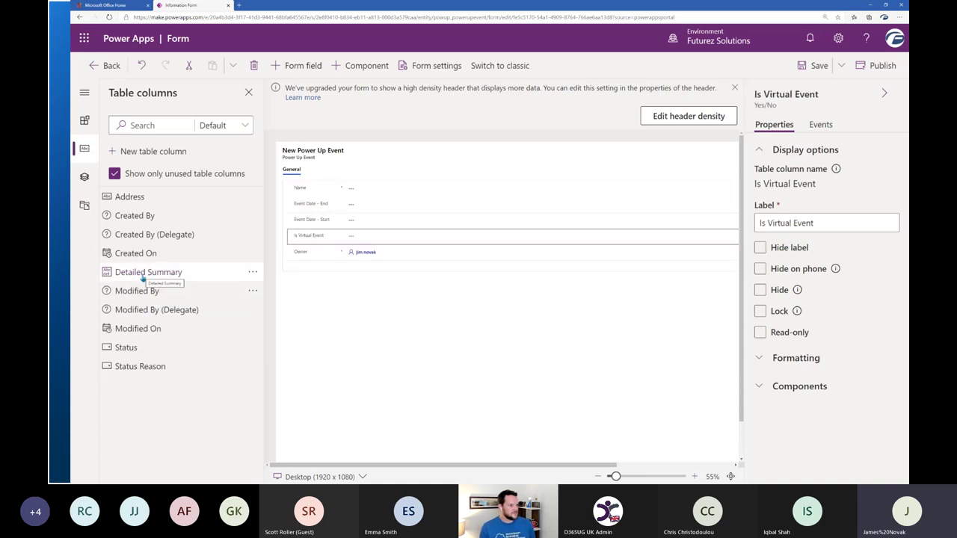
left_click(149, 273)
left_click(320, 239)
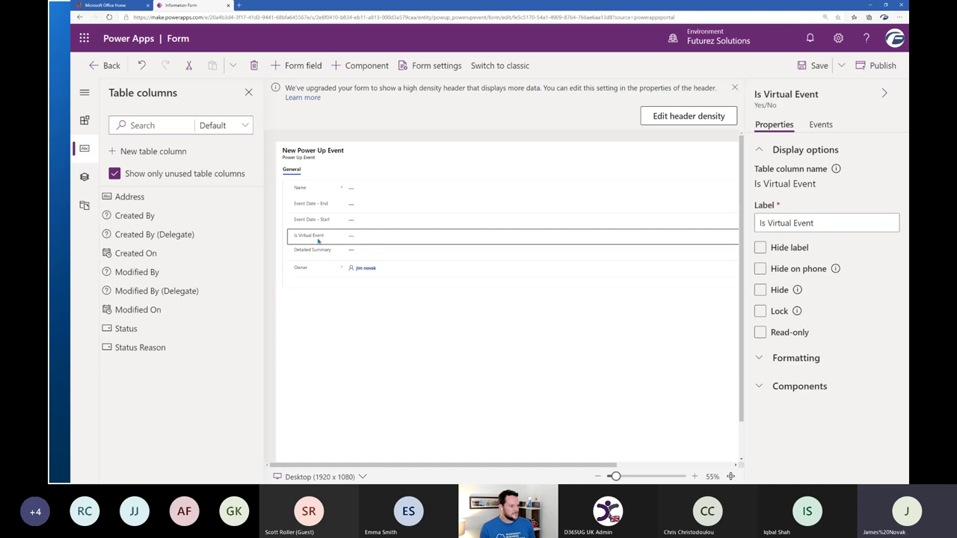
left_click(327, 184)
left_click_drag(324, 185, 302, 253)
left_click(302, 252)
left_click(303, 195)
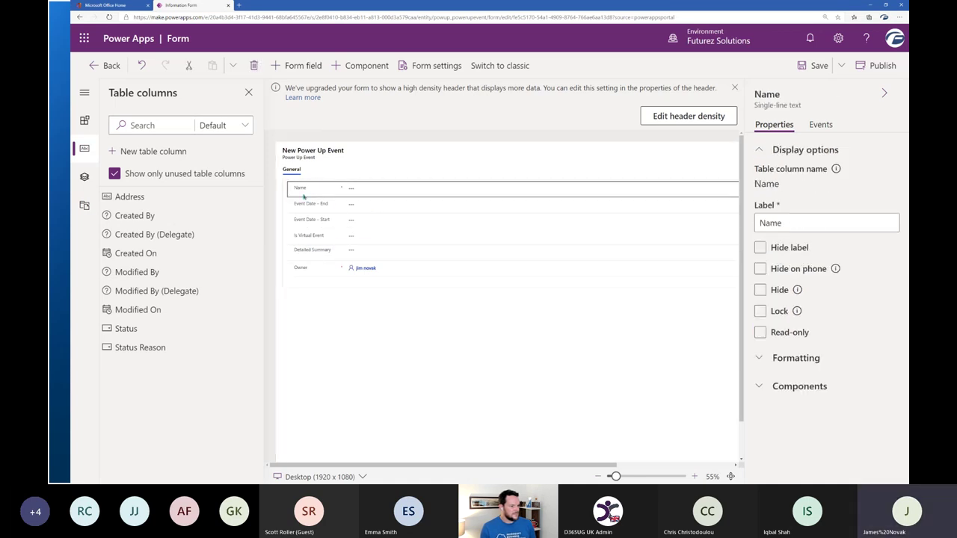
left_click(304, 178)
- Add a 2-column section to the form below the General section
left_click(358, 278)
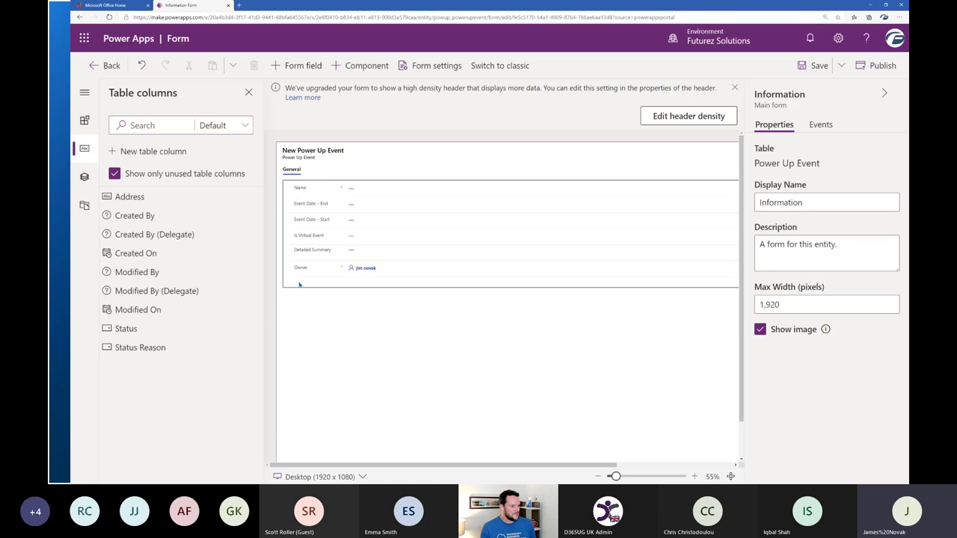
left_click(345, 66)
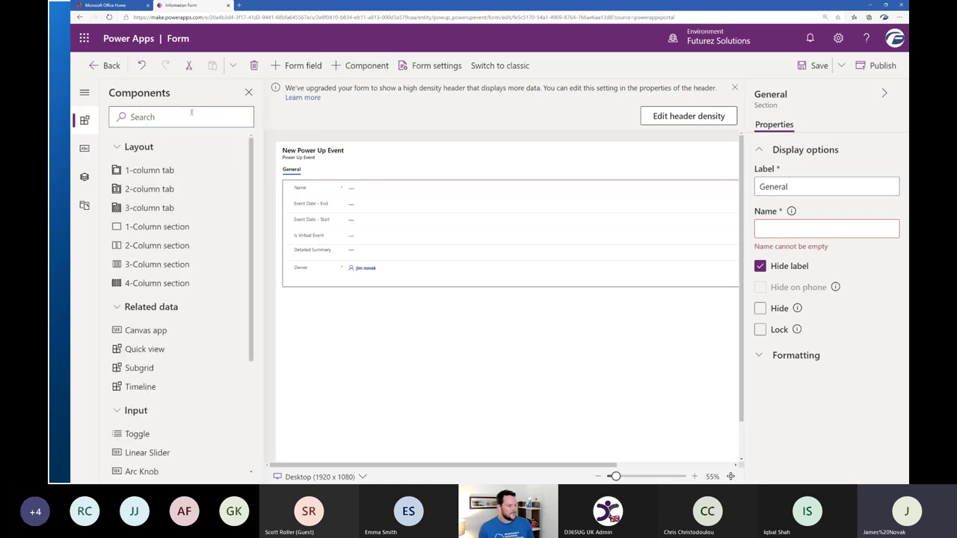
left_click(142, 247)
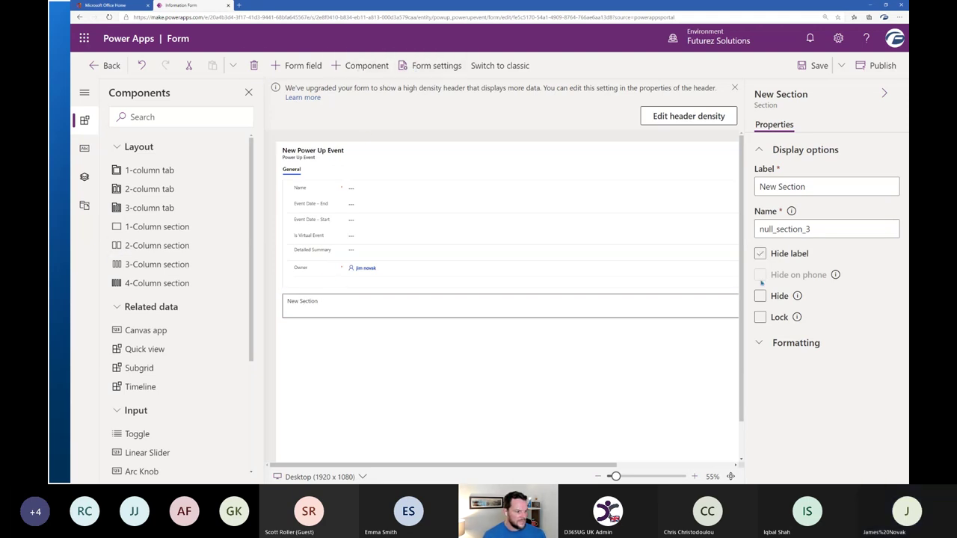
- Set the new section's layout to 1 column and move the Detailed Summary field into it
left_click(793, 347)
left_click(787, 379)
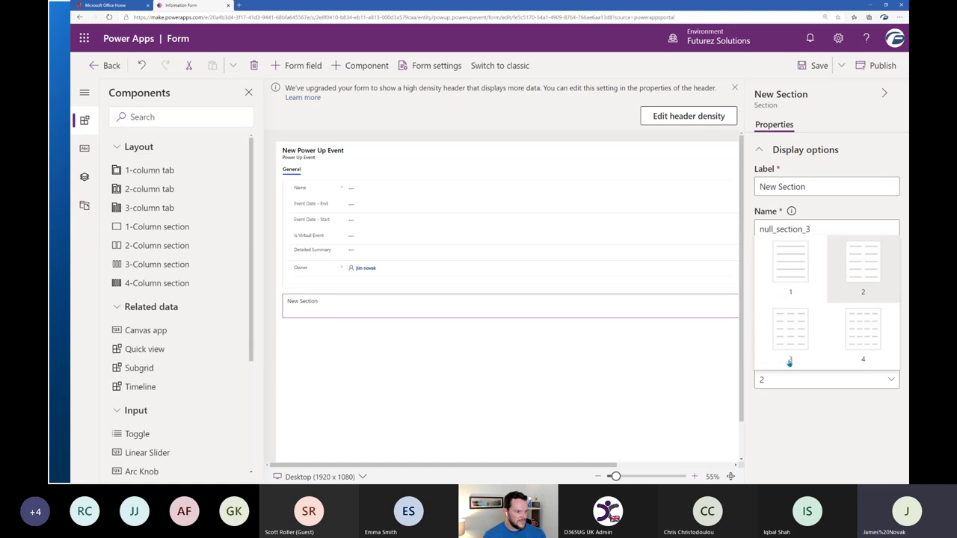
left_click(798, 266)
left_click_drag(339, 255, 342, 305)
left_click(341, 303)
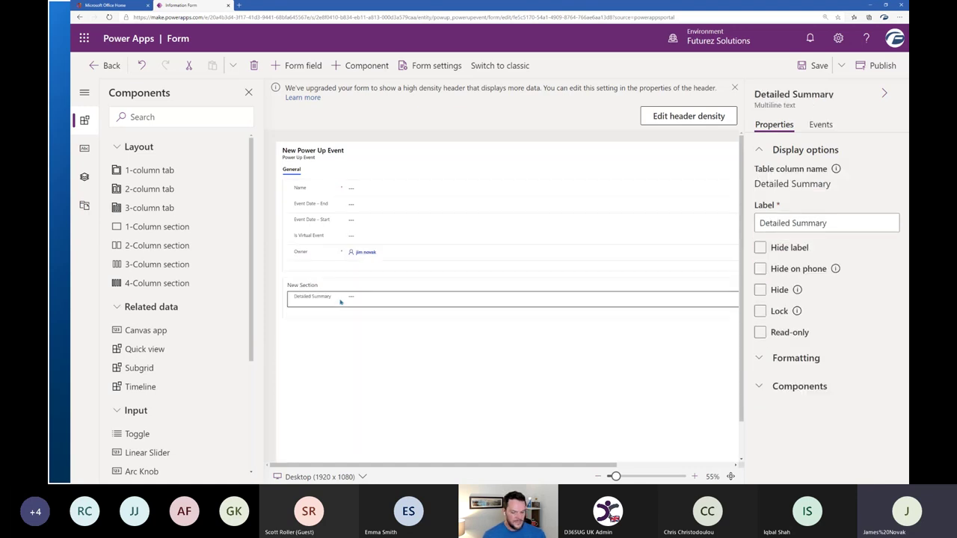
- Set the General section to 2 columns and move the Event Date – Start and Is Virtual Event fields into its second column
left_click(288, 209)
left_click(793, 358)
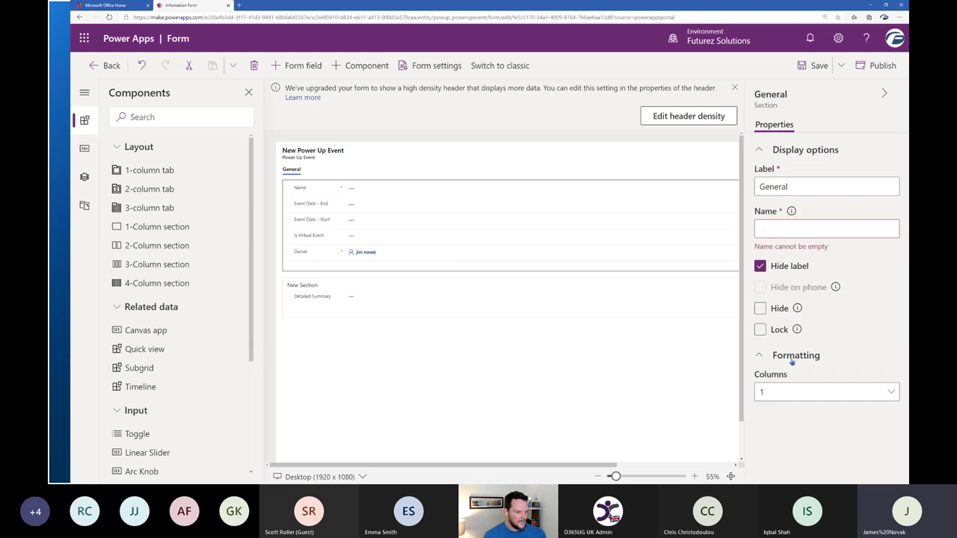
left_click(826, 392)
left_click(864, 276)
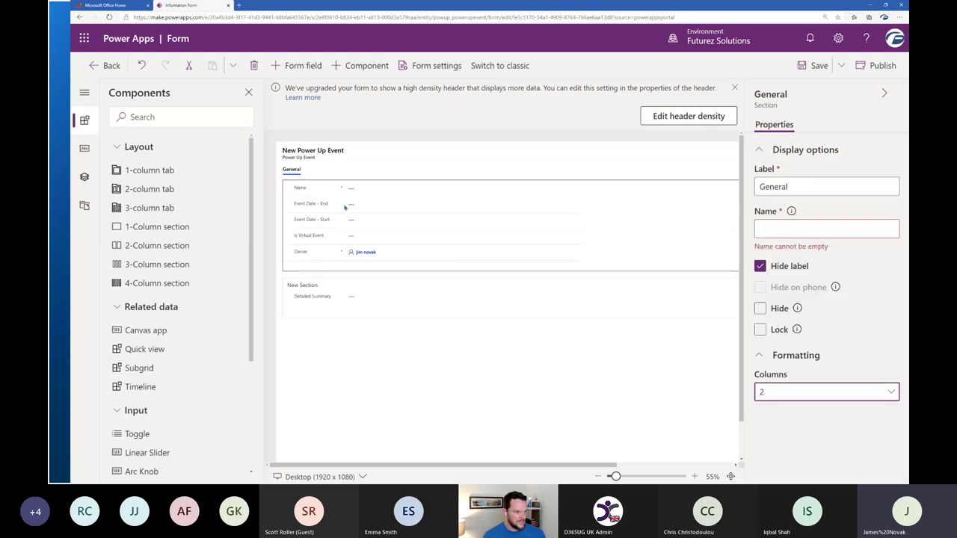
left_click_drag(344, 220, 588, 203)
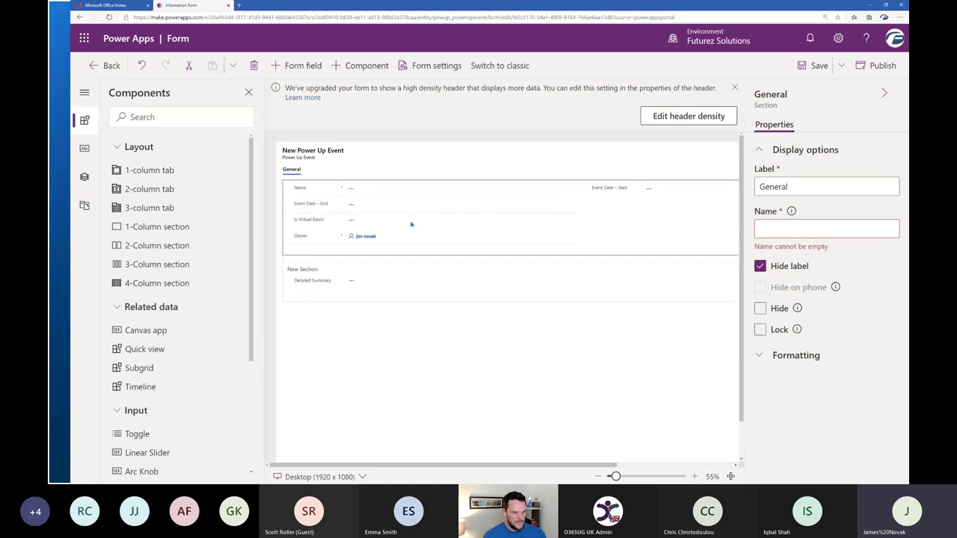
left_click_drag(410, 224, 611, 190)
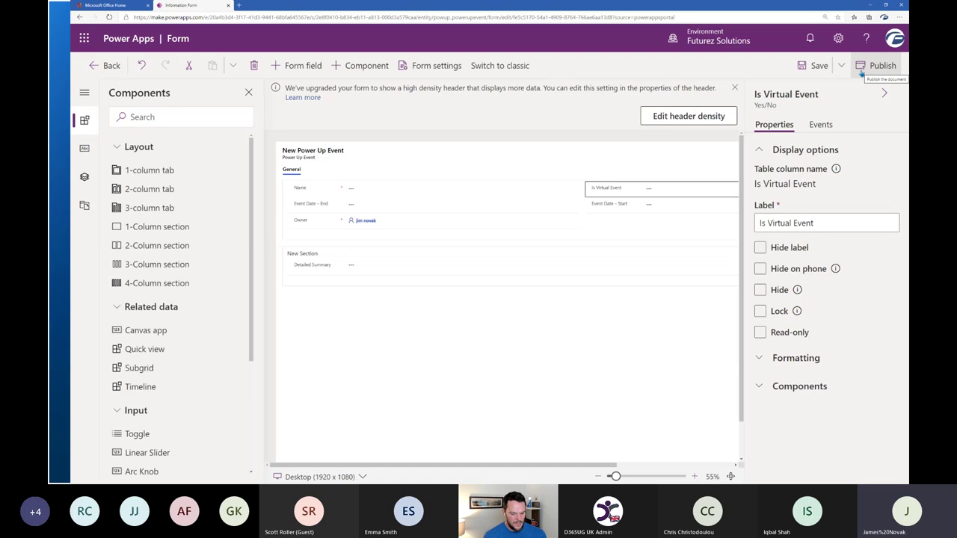
- Rearrange the date fields so Event Date – Start sits below Name and Event Date – End sits below Is Virtual Event
left_click(336, 192)
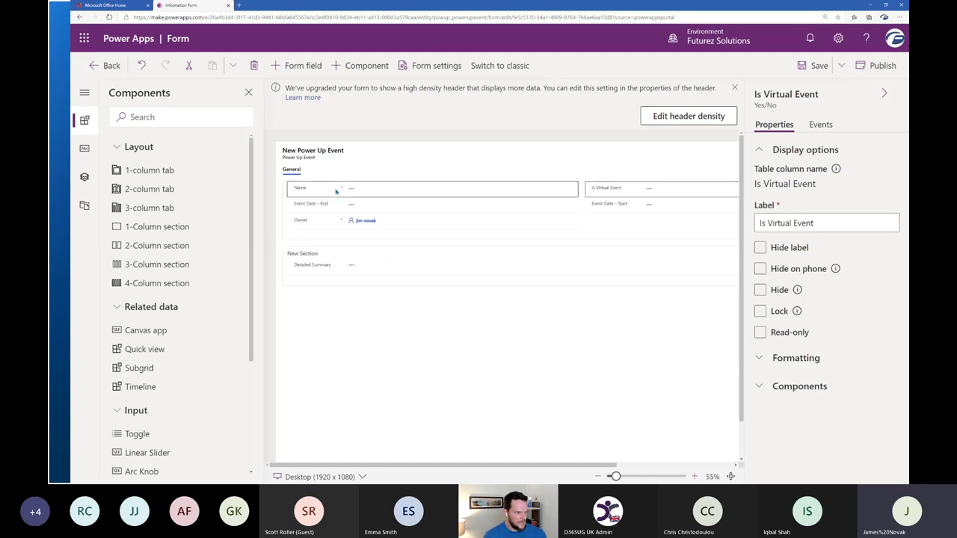
left_click(385, 204)
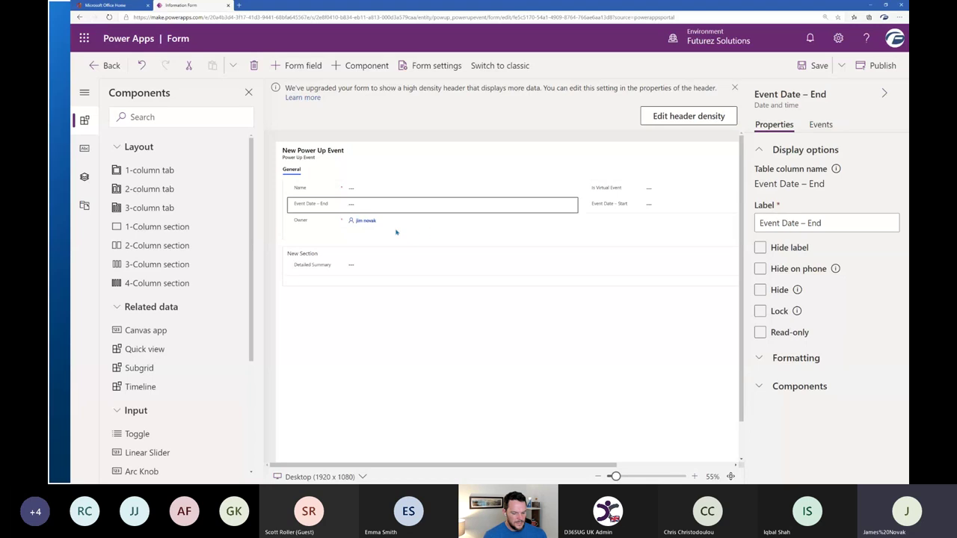
left_click_drag(609, 204, 660, 215)
left_click(323, 226)
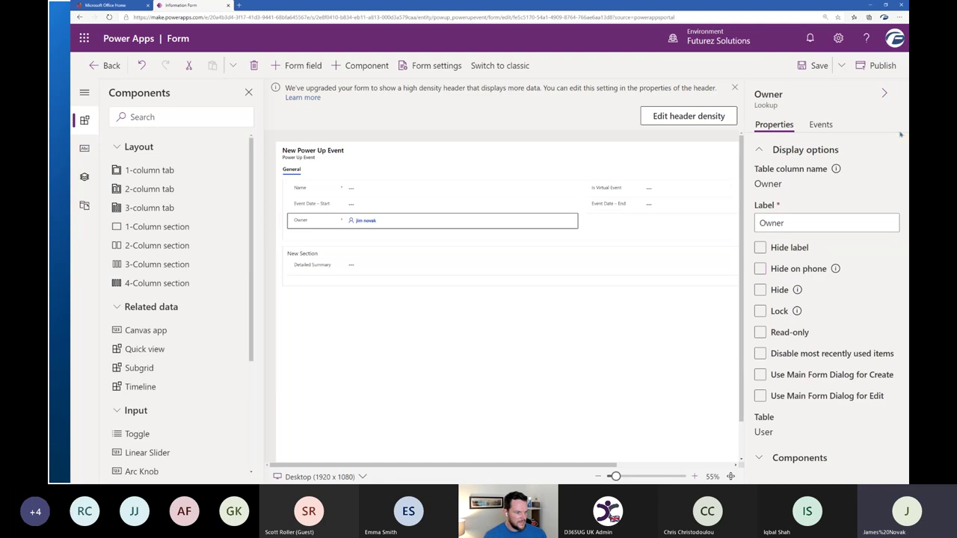
- Set the Detailed Summary field's form field height to 4 and publish the form
left_click(479, 261)
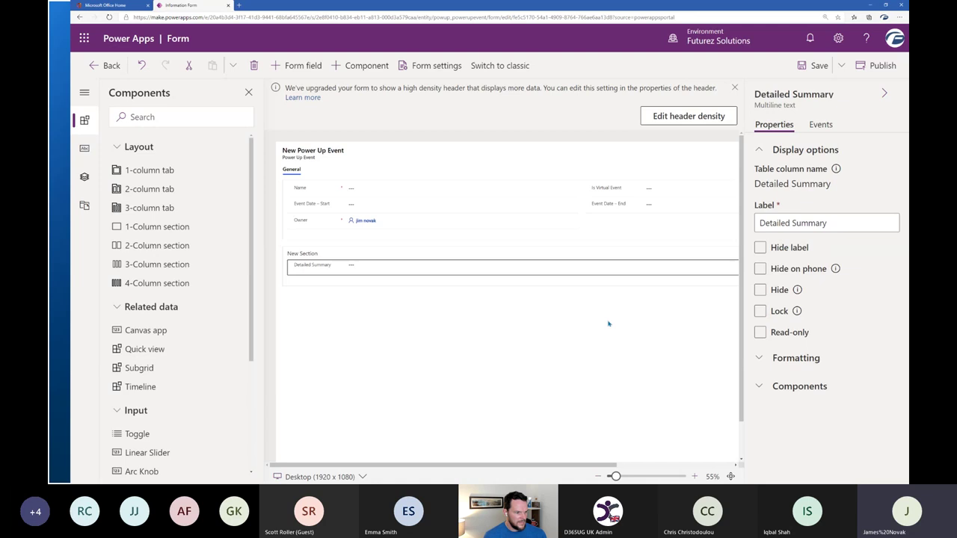
left_click(769, 385)
left_click(792, 359)
scroll(880, 394, "down", 1)
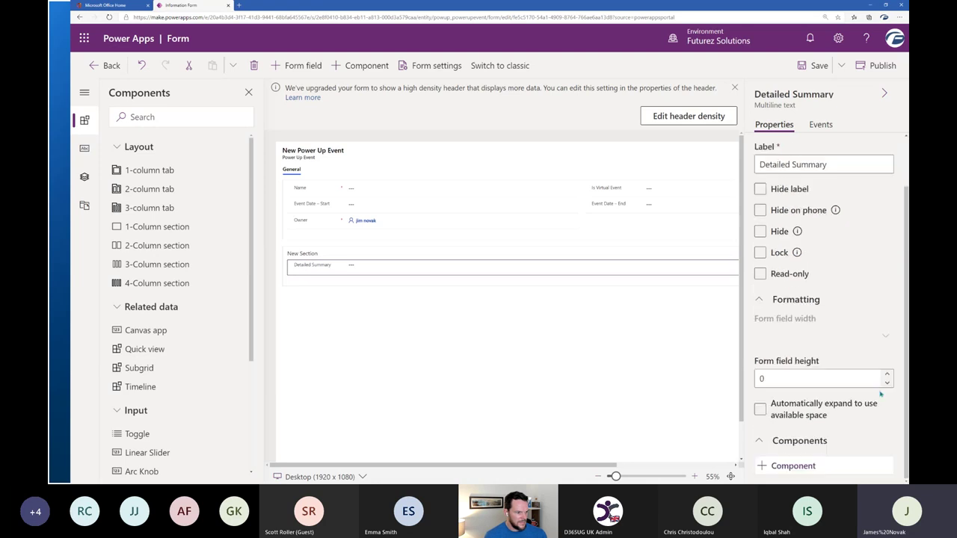
left_click(889, 376)
left_click(888, 376)
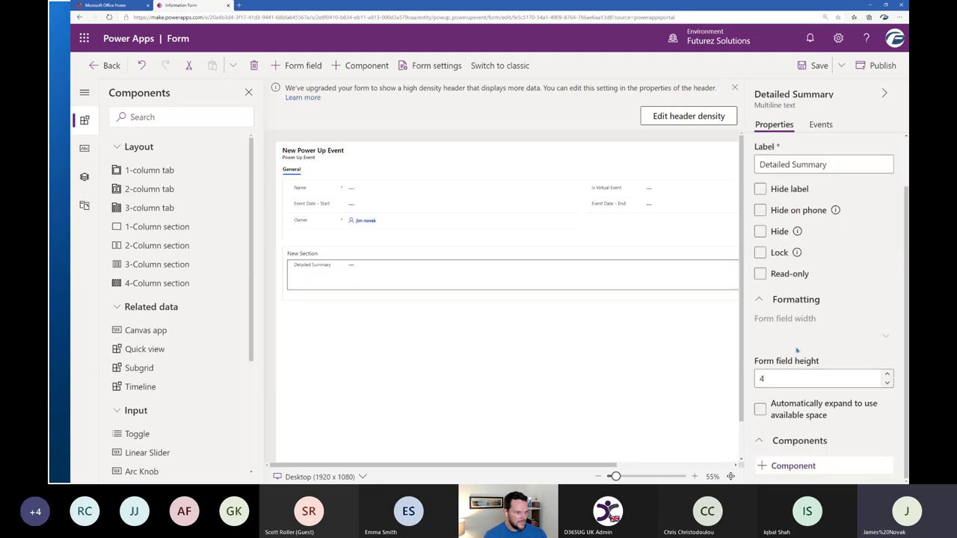
key("ctrl+s")
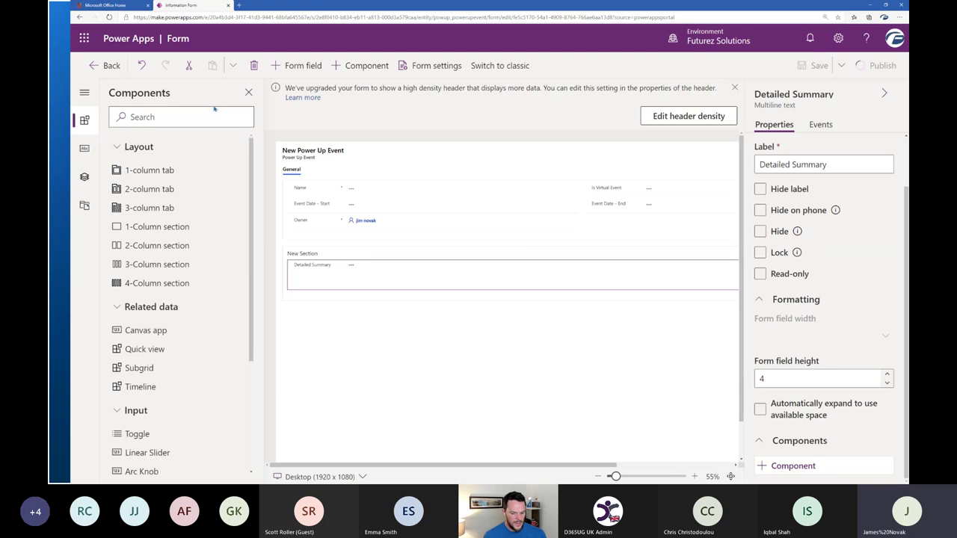
- Leave the form editor and start a new record from the Power Up Event table's data
left_click(98, 66)
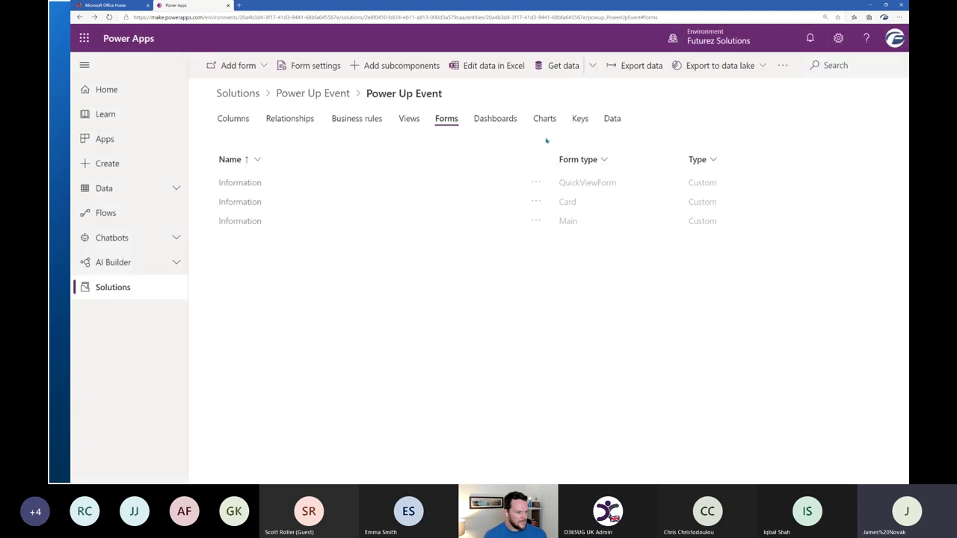
left_click(612, 127)
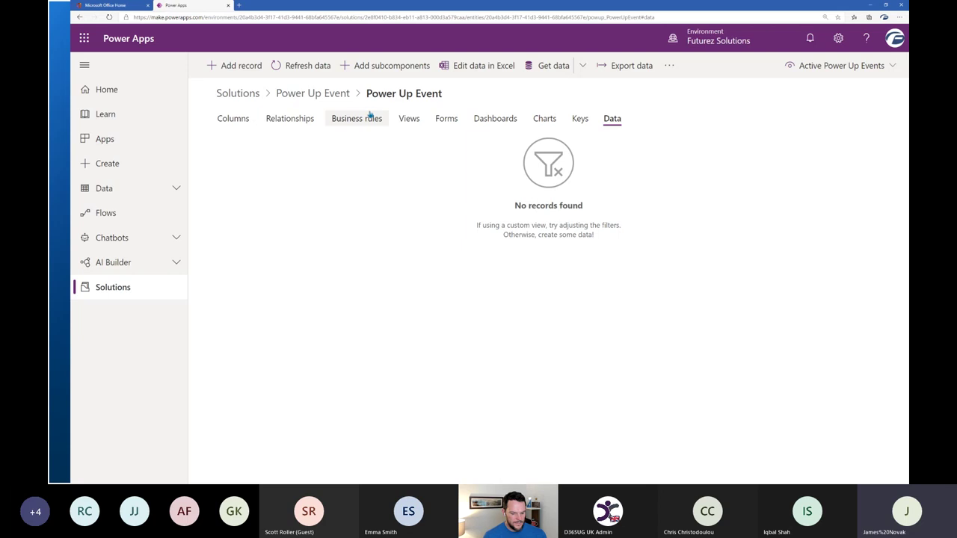
left_click(243, 67)
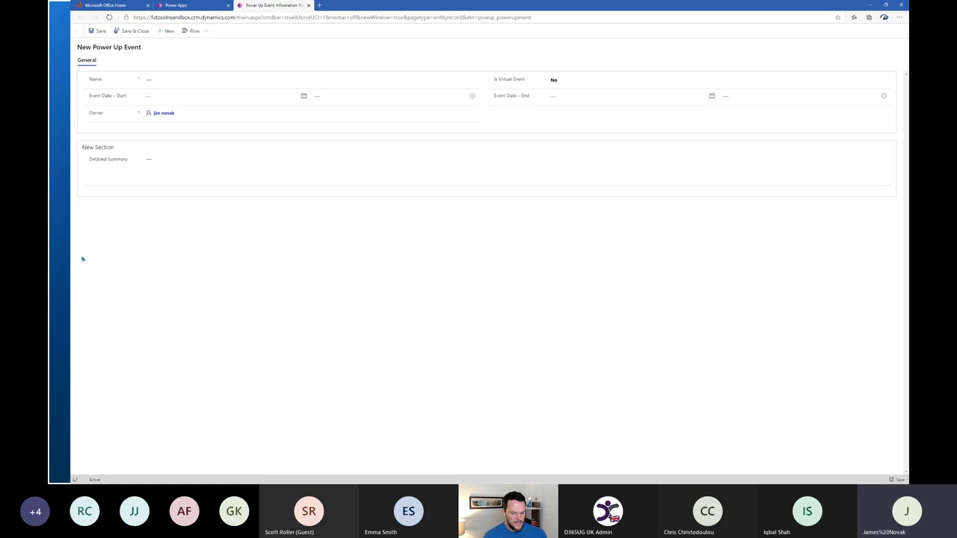
- Enter placeholder text in the new record's Detailed Summary and set Event Date – Start to 12/10/2020
type("zzjhcbkjaudaj")
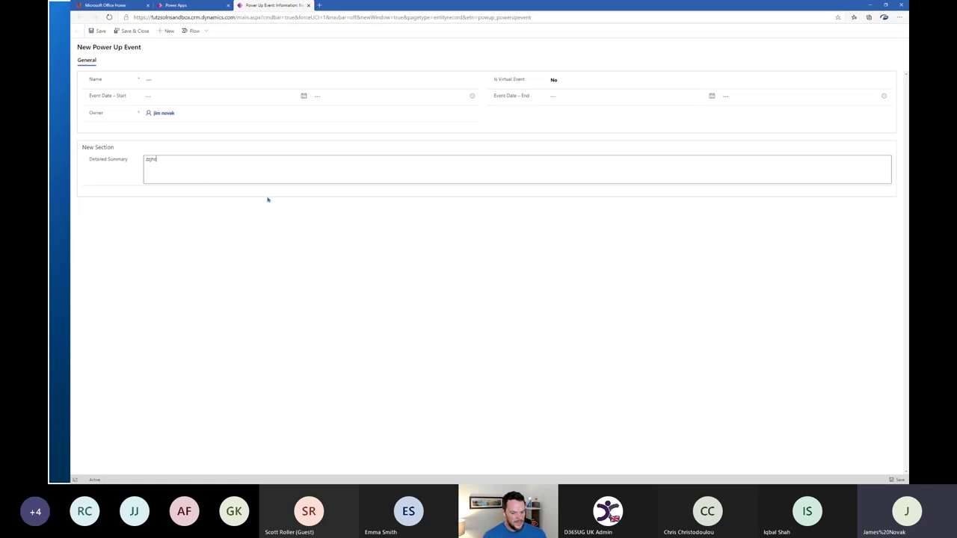
left_click(304, 96)
left_click(189, 145)
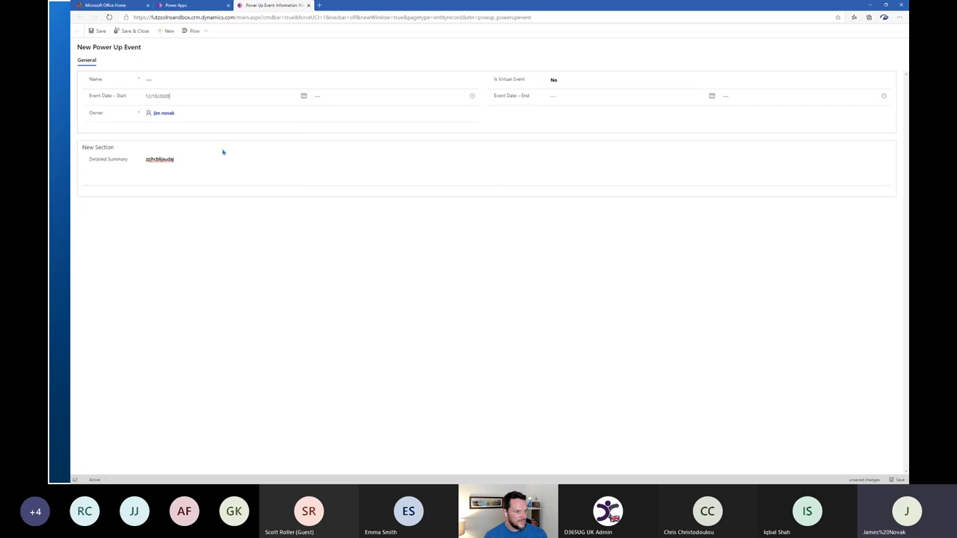
- Set the record's Event Date – End to 2/12/2021
left_click(588, 97)
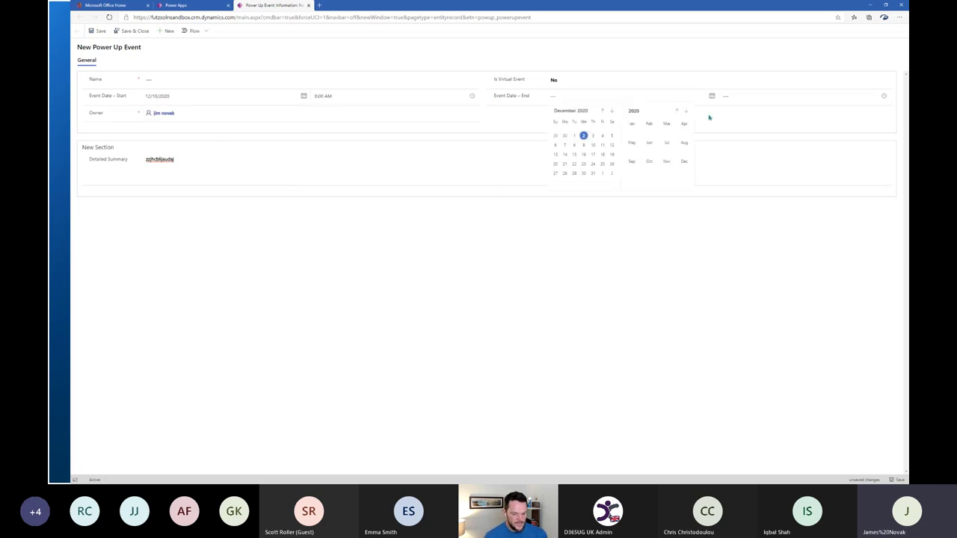
left_click(819, 95)
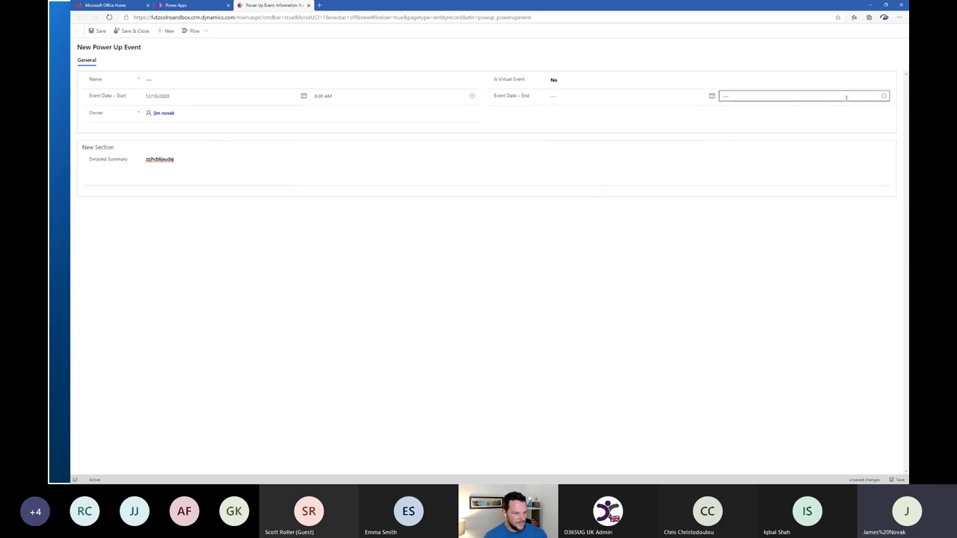
left_click(567, 98)
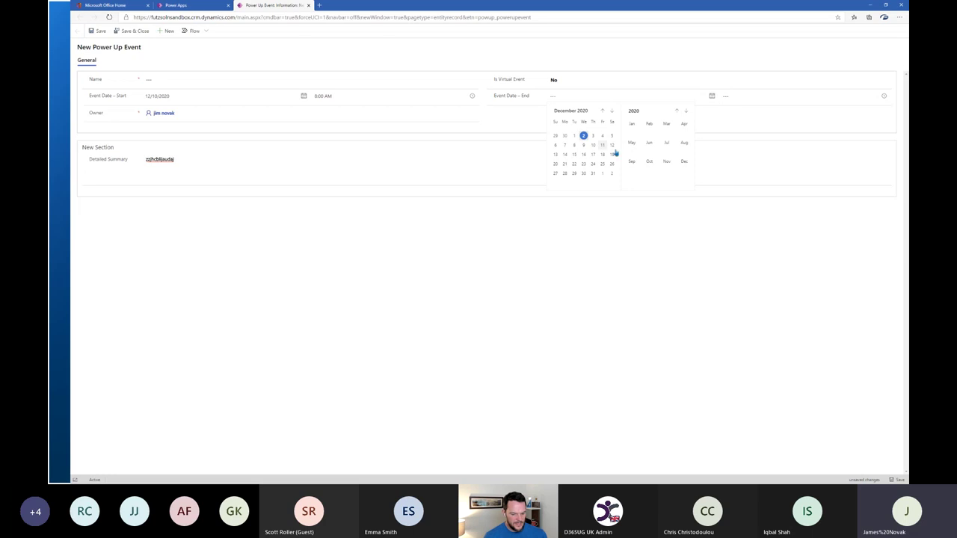
left_click(666, 143)
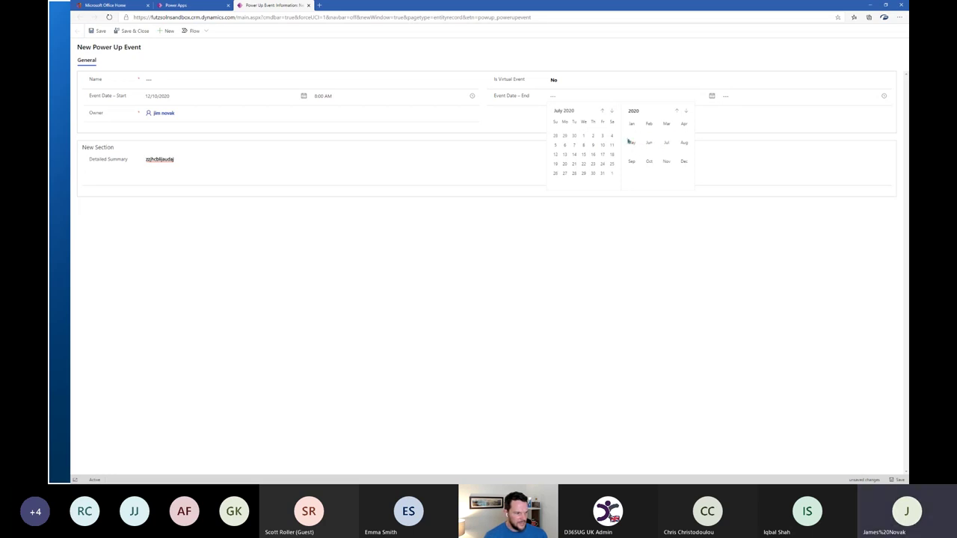
left_click(612, 111)
left_click(612, 111)
left_click(611, 111)
left_click(612, 110)
left_click(611, 111)
left_click(611, 110)
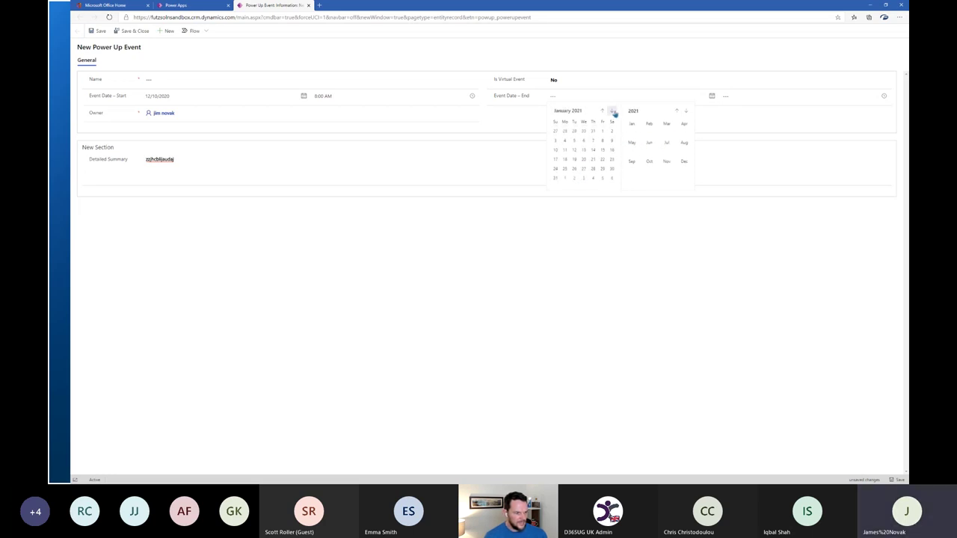
left_click(612, 111)
left_click(603, 147)
left_click(773, 95)
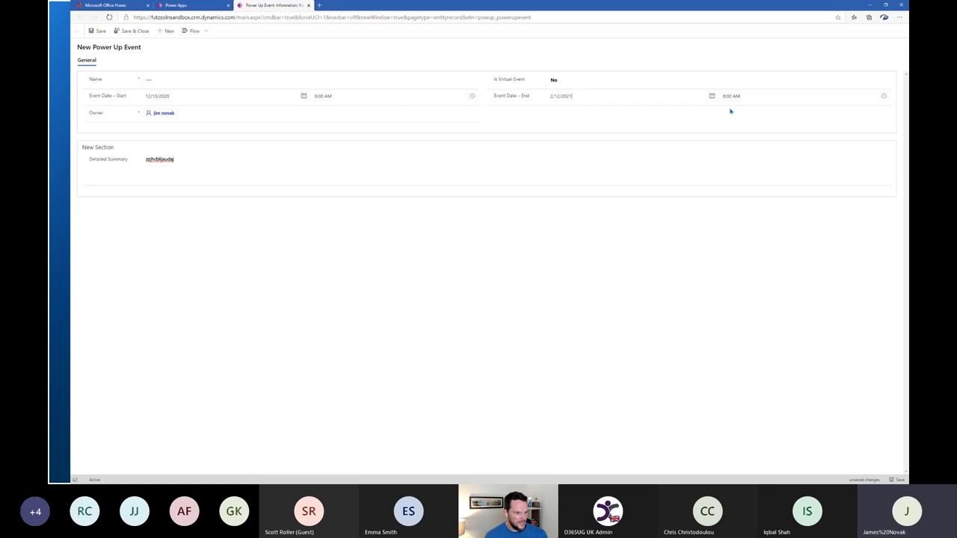
left_click(560, 95)
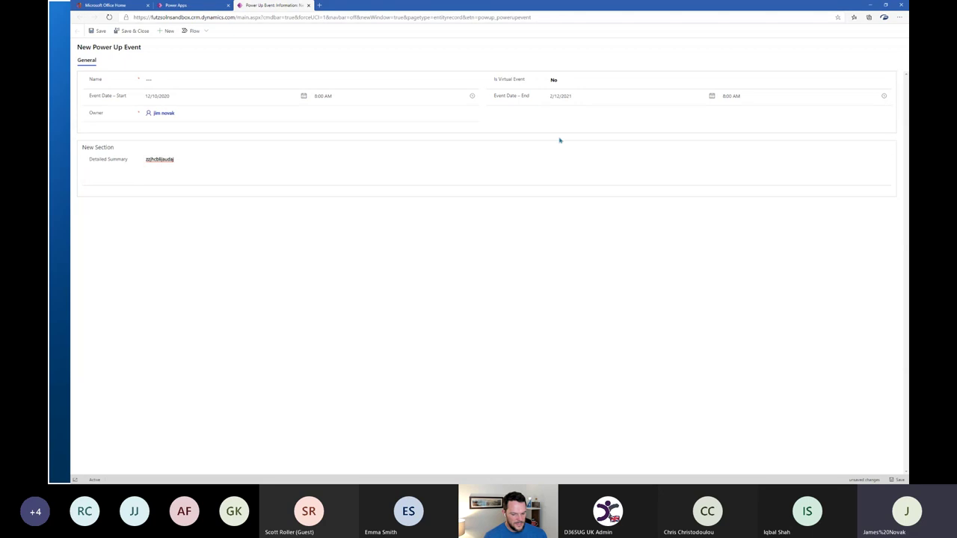
- Name the new record Power Up Event and save it
left_click(221, 80)
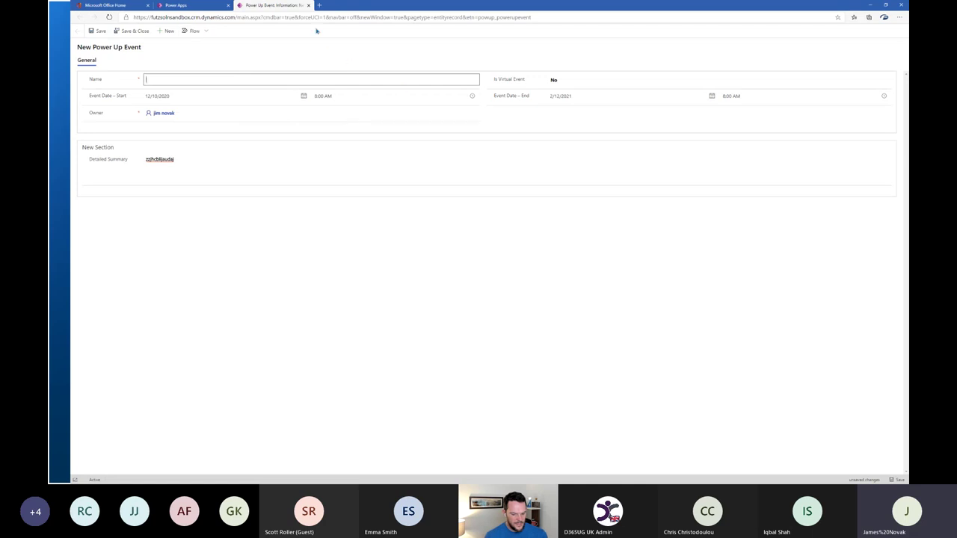
left_click(308, 6)
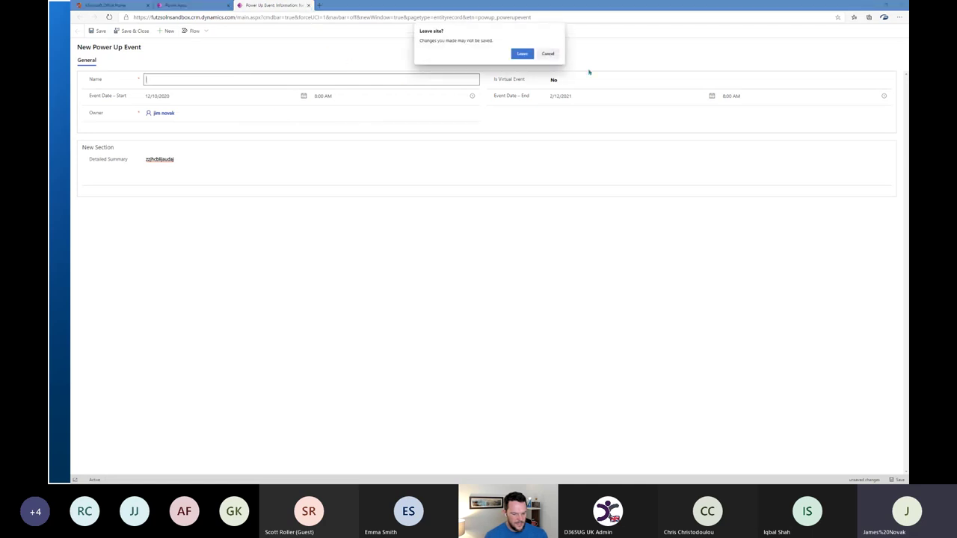
left_click(547, 53)
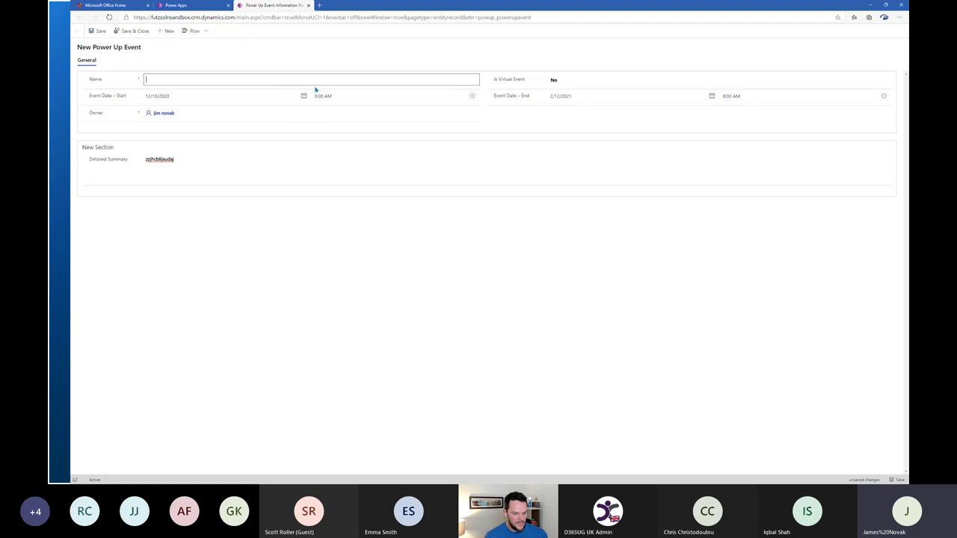
type("F")
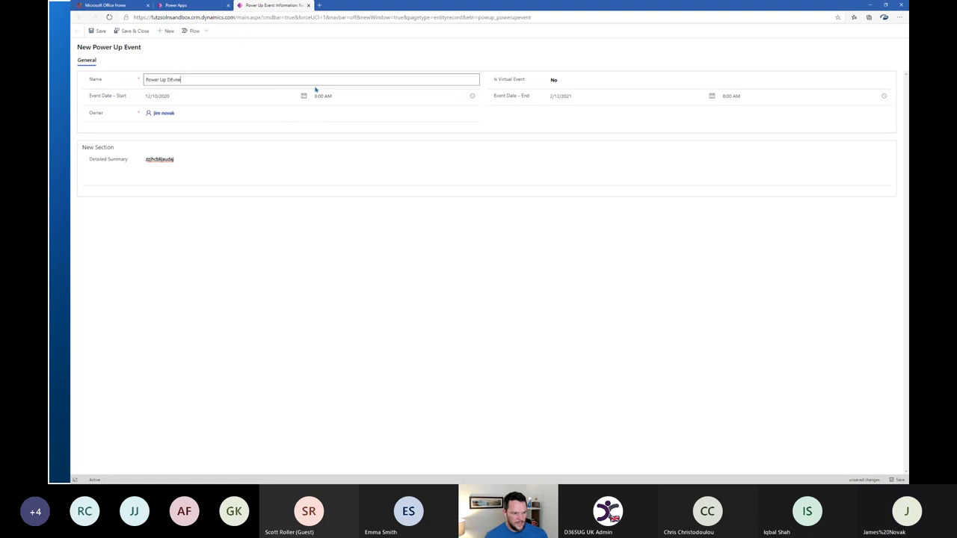
key("ctrl+shift+Left")
type("Event")
key("ctrl+shift+Left")
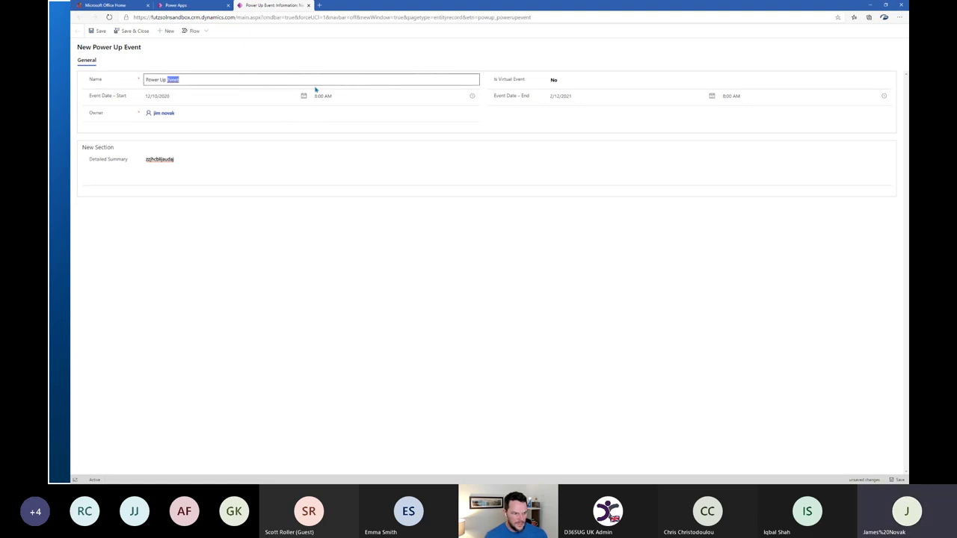
type("E")
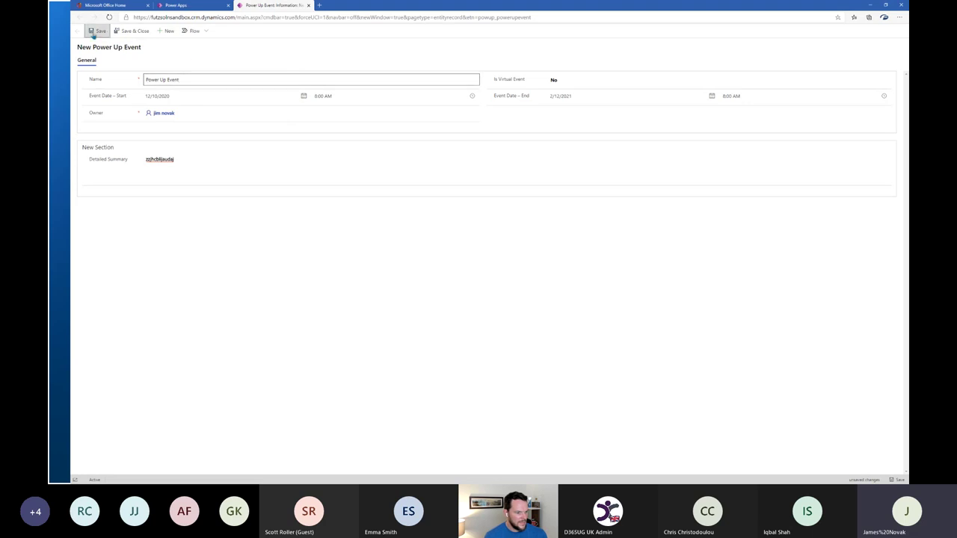
left_click(96, 31)
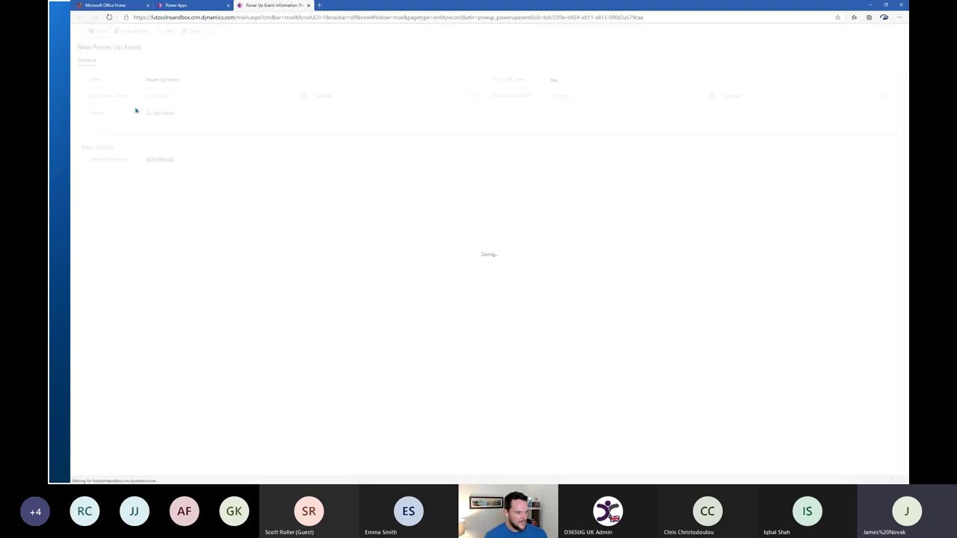
- Refresh the table's data, then open the saved Power Up Event record for editing and close its original tab
left_click(205, 6)
left_click(553, 308)
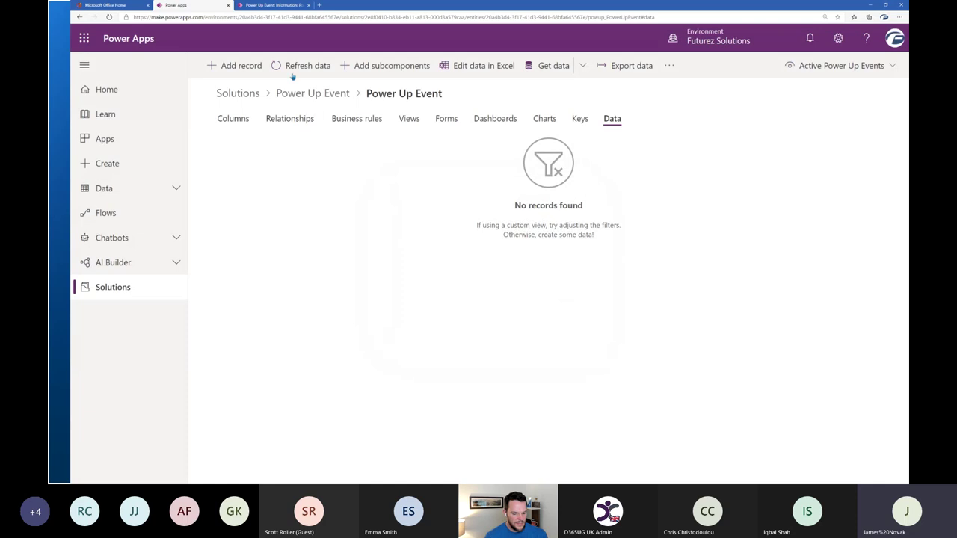
left_click(225, 183)
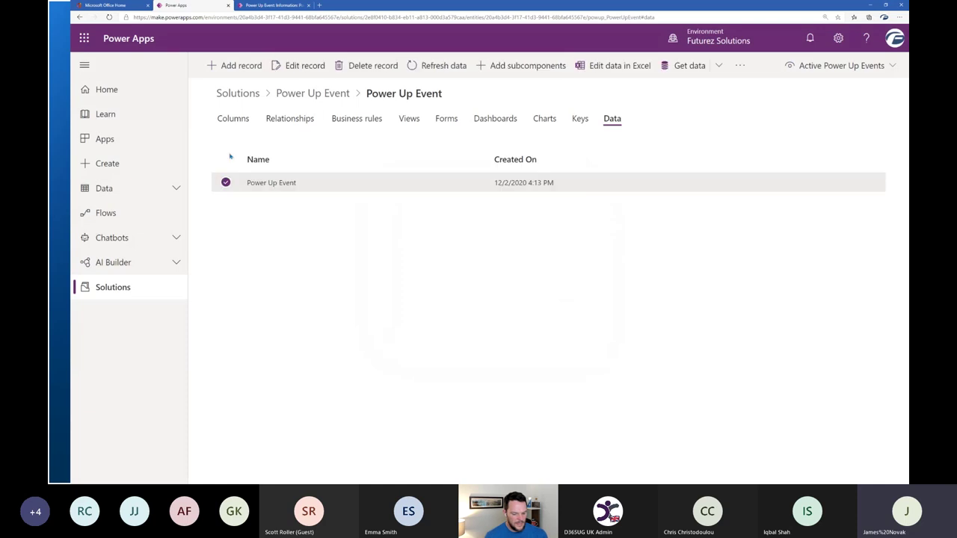
left_click(278, 74)
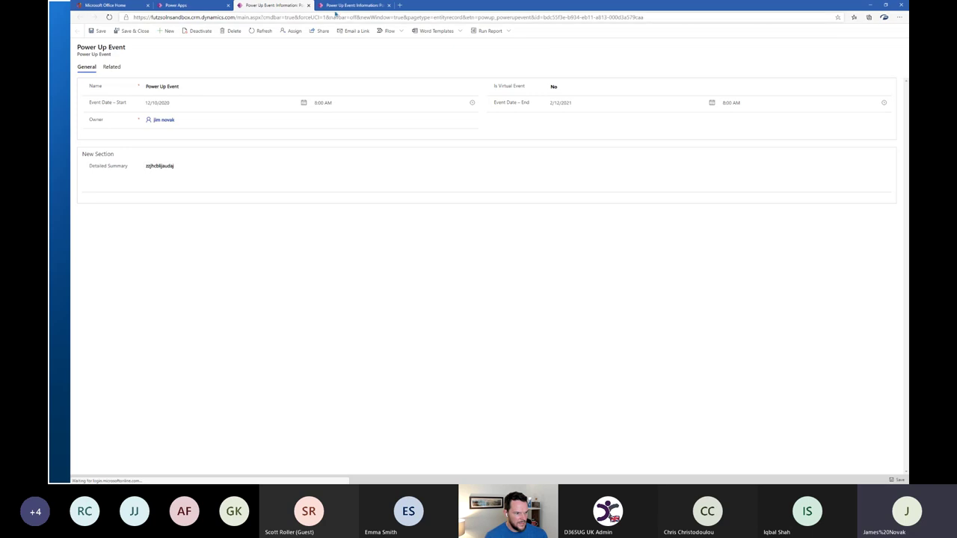
left_click(308, 5)
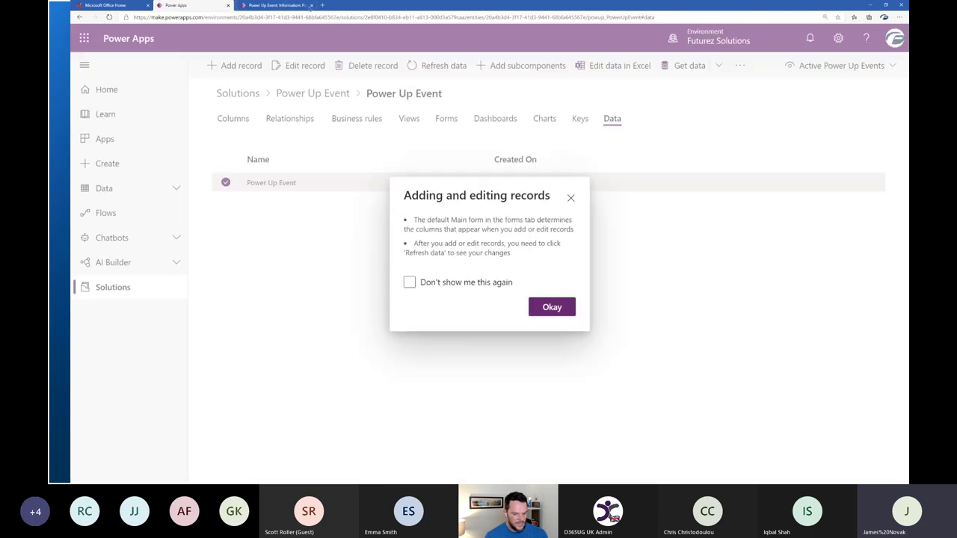
left_click(296, 5)
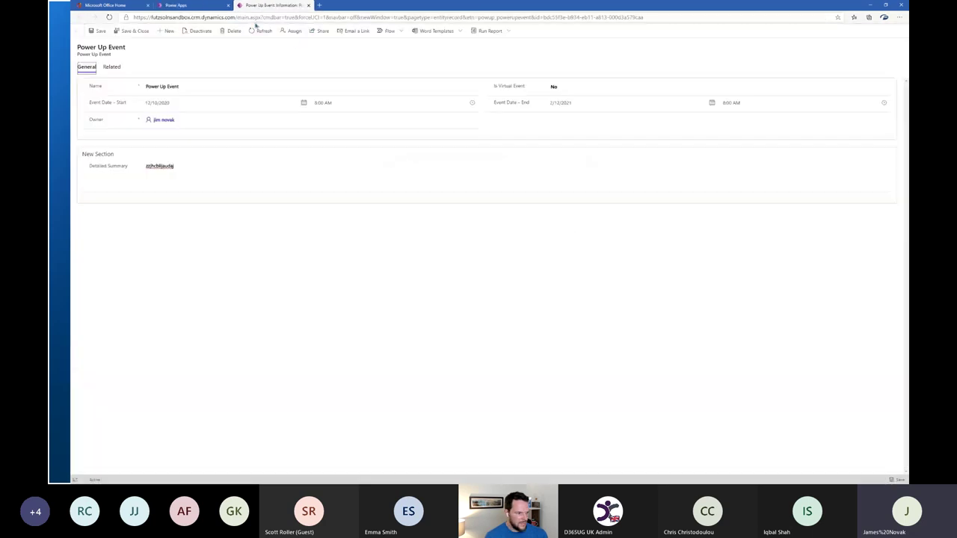
- Close the record's tab and switch to the browser window showing the Futurez Consulting environment's solutions
left_click(307, 6)
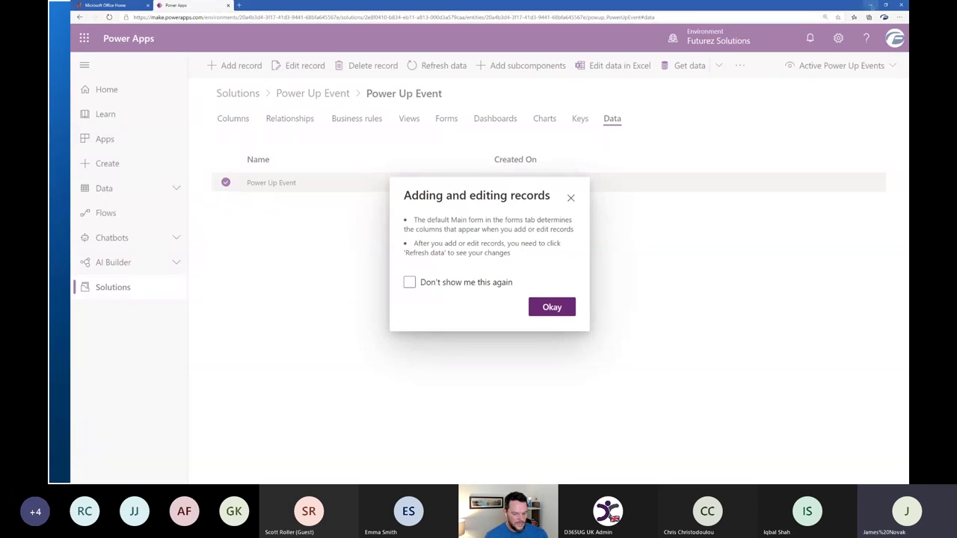
left_click(870, 5)
key("alt+Tab")
key("alt+Tab")
key("alt+Tab")
key("alt+Tab")
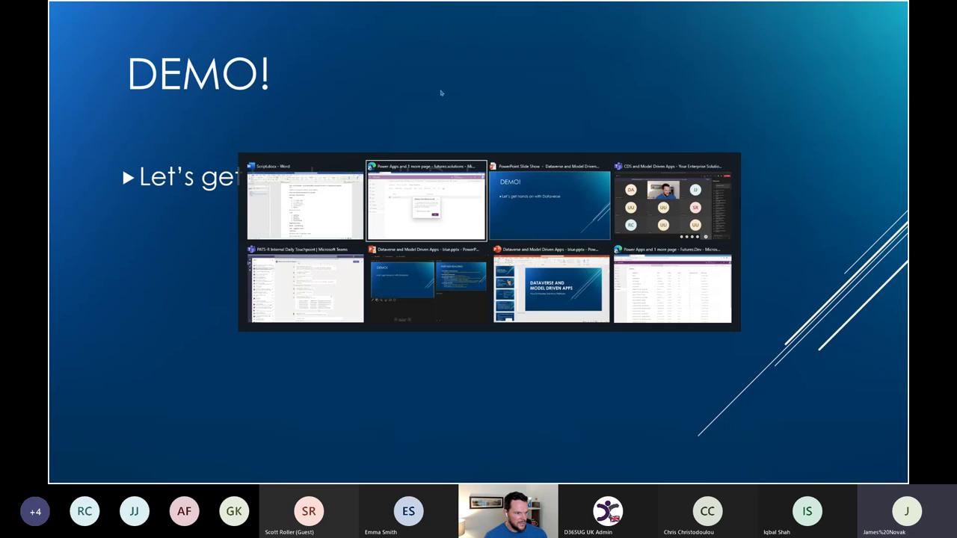
key("alt+Tab")
key("alt+Tab")
key("alt+Tab")
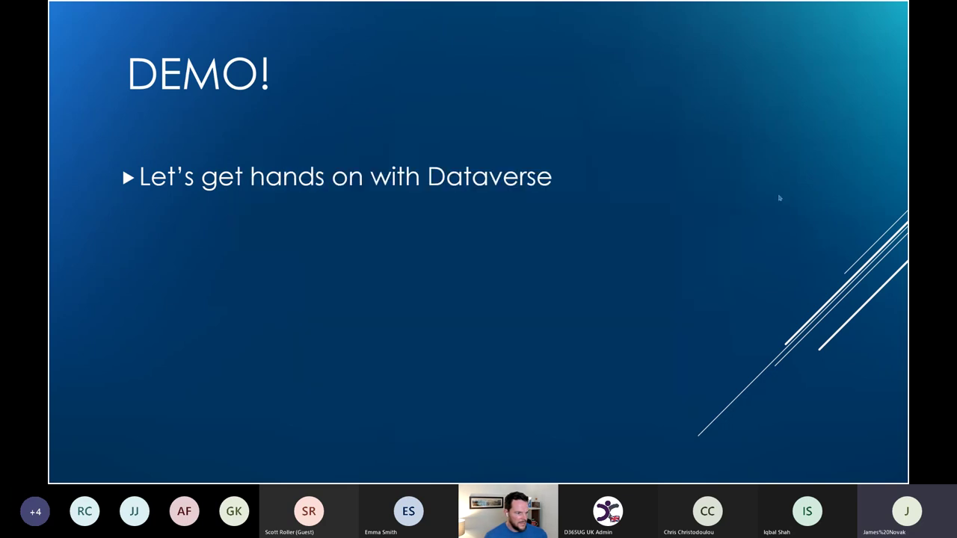
key("alt+Tab")
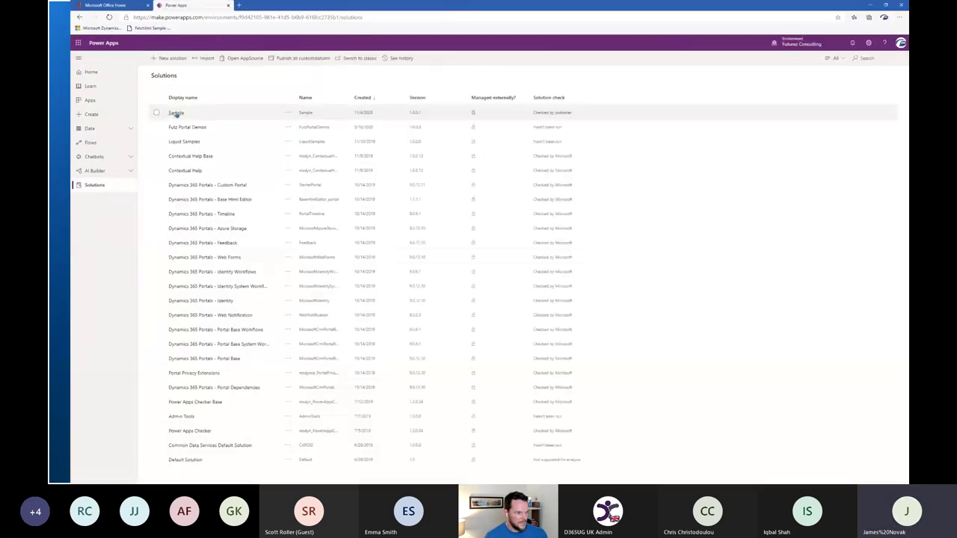
- Open the Power Up Event table in the Sample solution and open its sample data record for editing
left_click(173, 112)
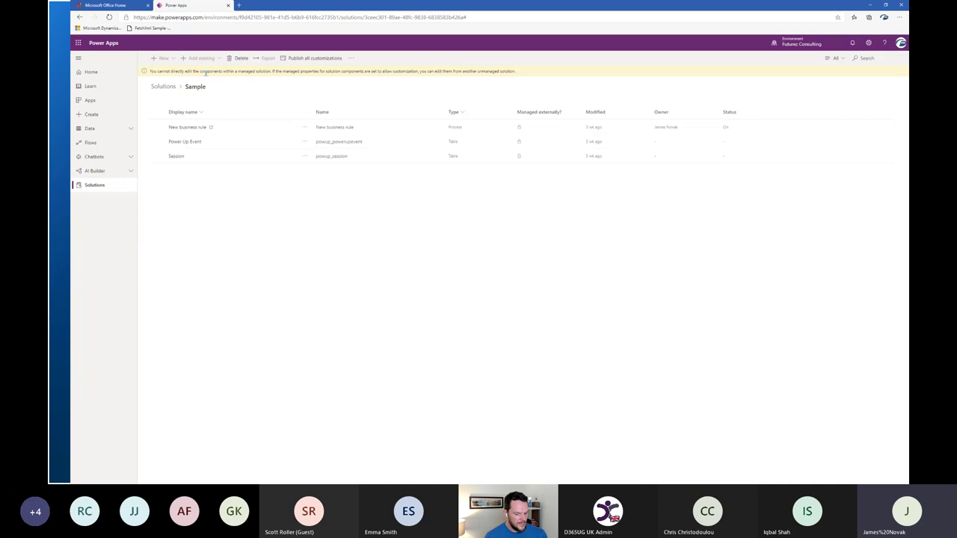
left_click(185, 141)
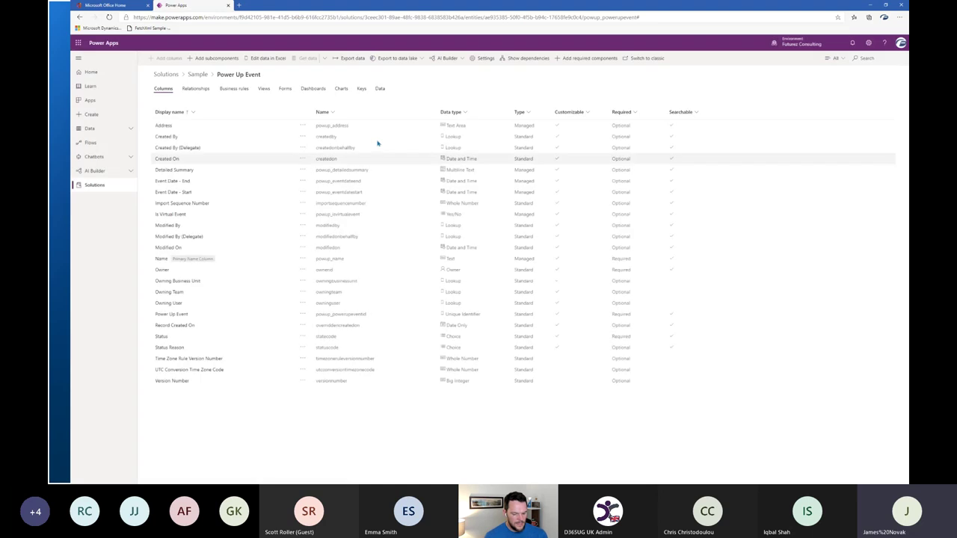
left_click(379, 93)
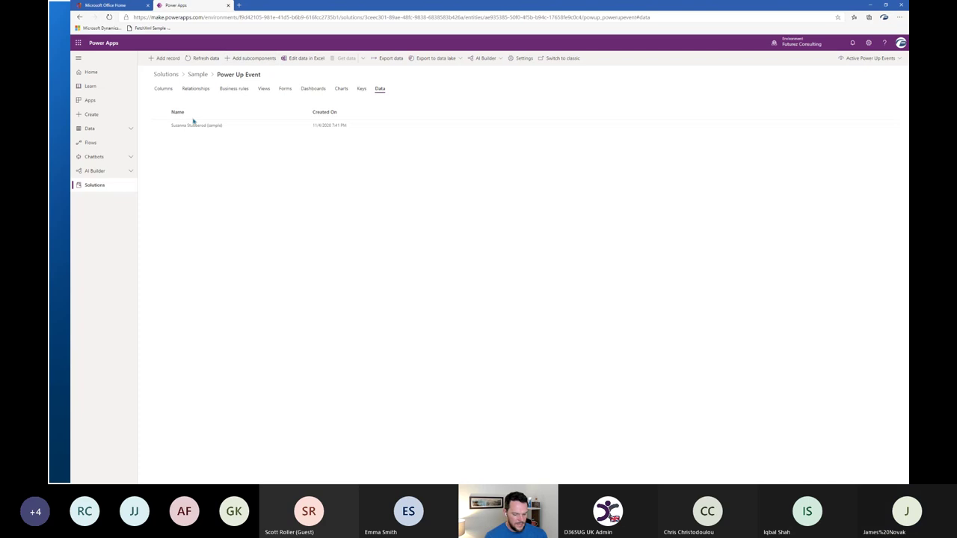
left_click(192, 125)
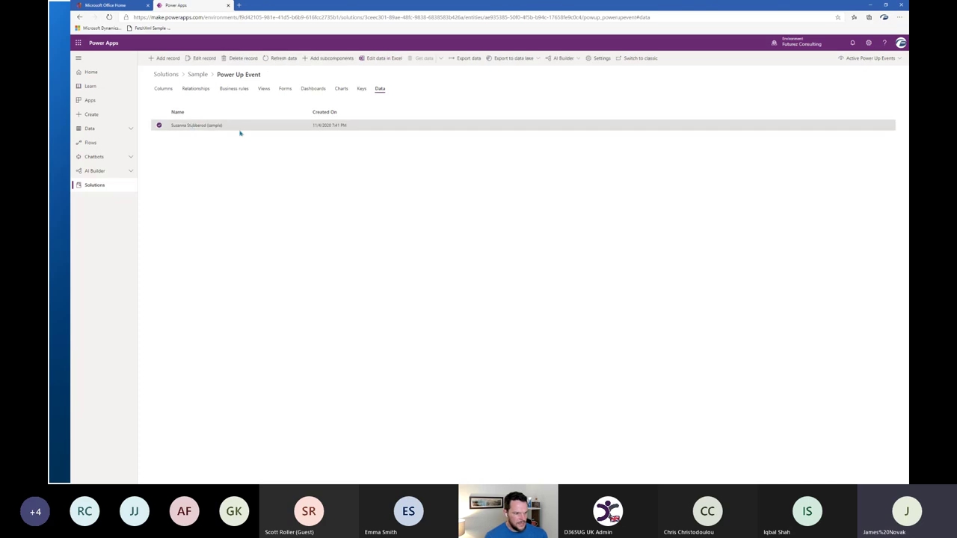
left_click(200, 59)
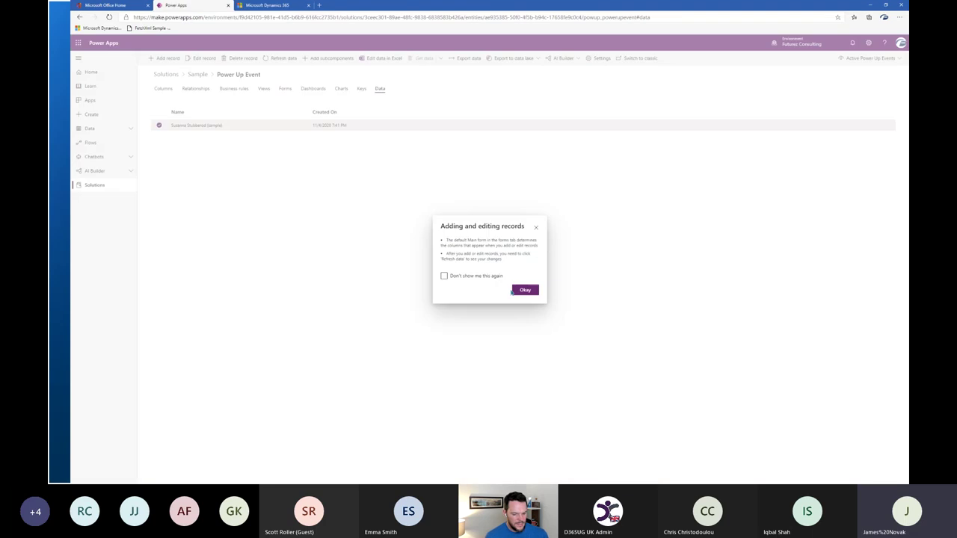
left_click(524, 291)
- Return to the Sample solution and open its Session table
left_click(197, 75)
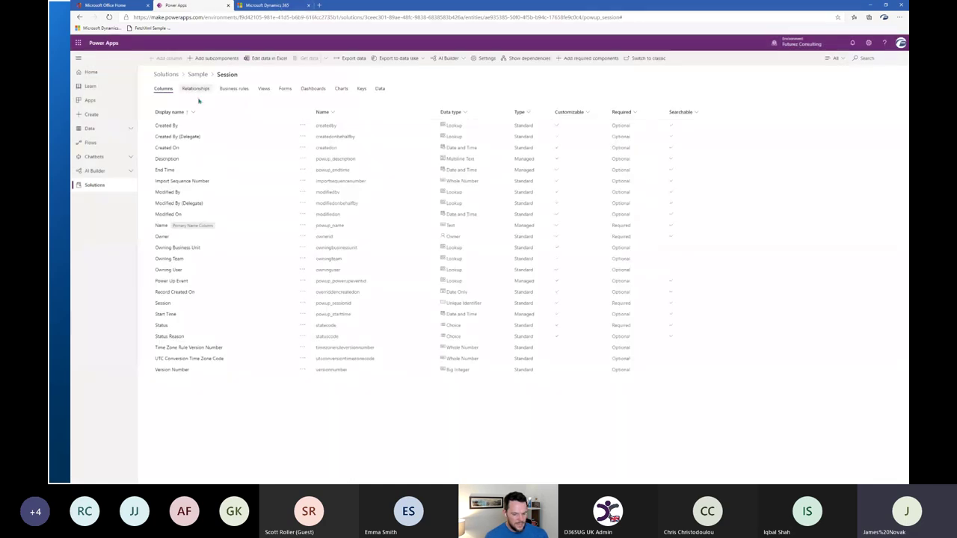
left_click(331, 114)
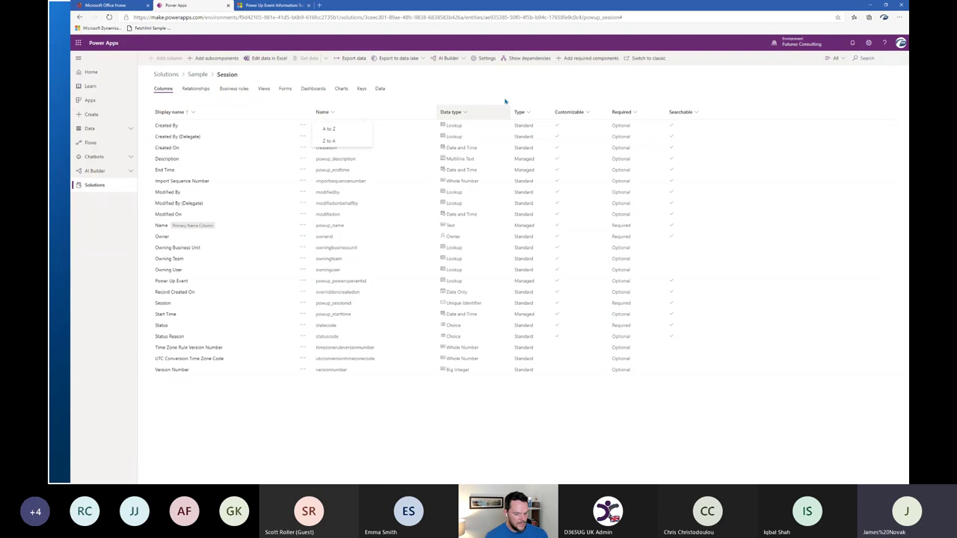
left_click(836, 58)
left_click(848, 107)
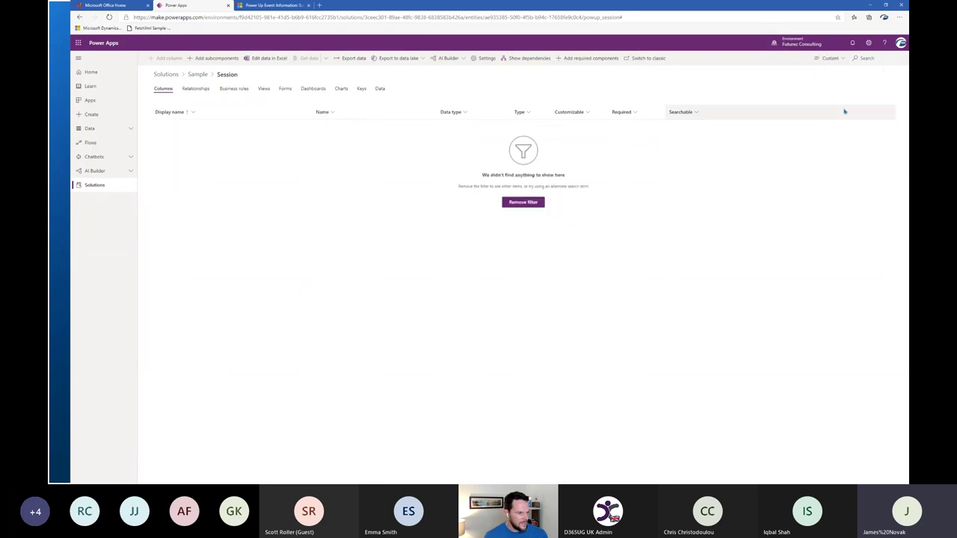
left_click(521, 202)
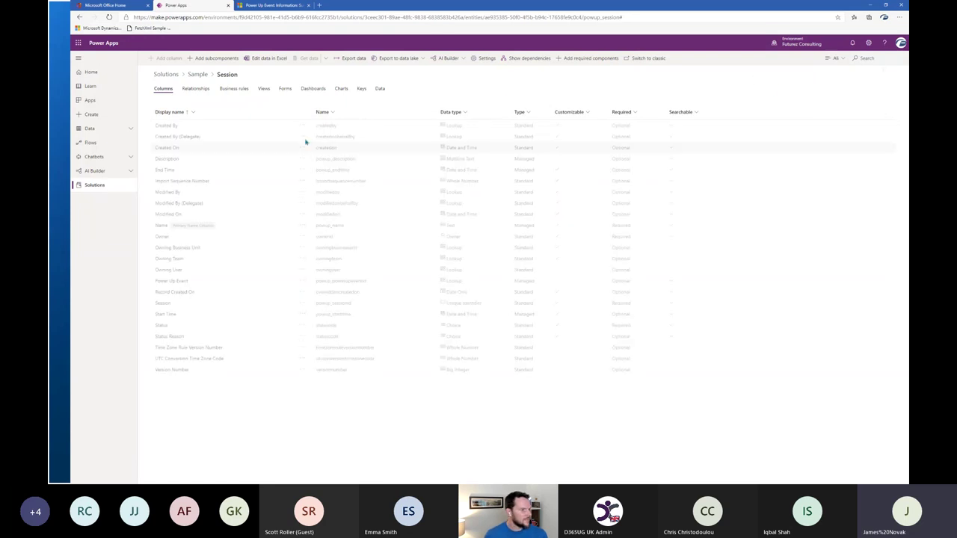
- Sort the Session table's columns by Name from A to Z
left_click(326, 112)
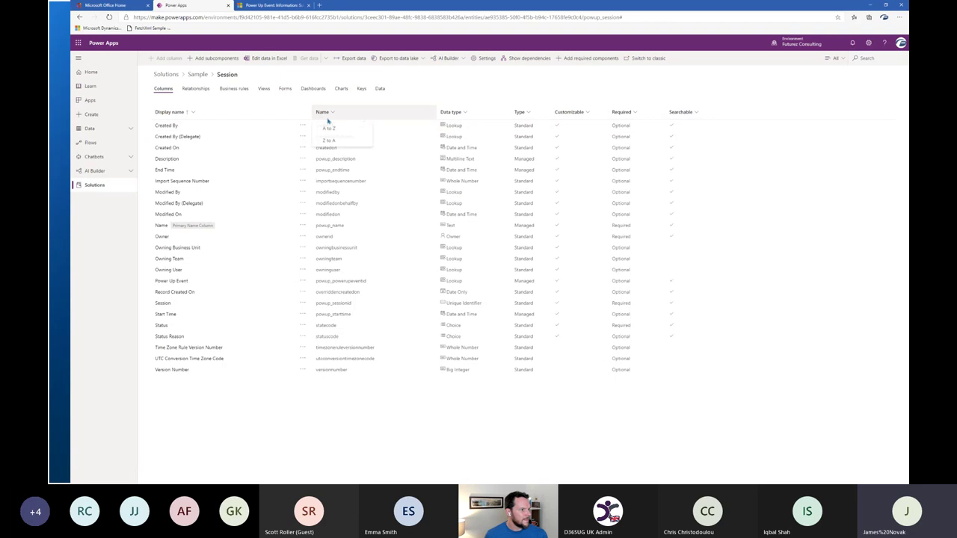
left_click(326, 133)
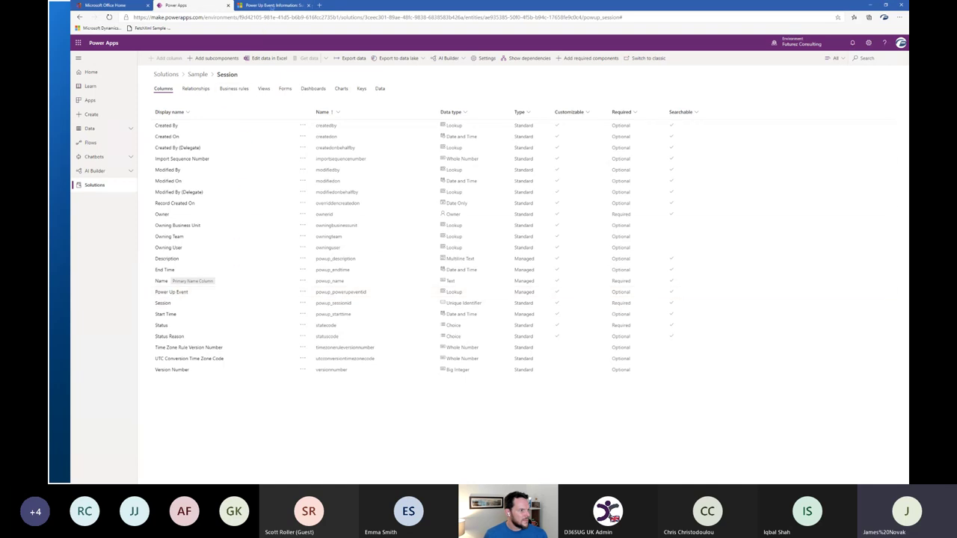
- Switch to the sample Power Up Event record and examine its Is Virtual Event and Detailed Summary fields
key("ctrl+Tab")
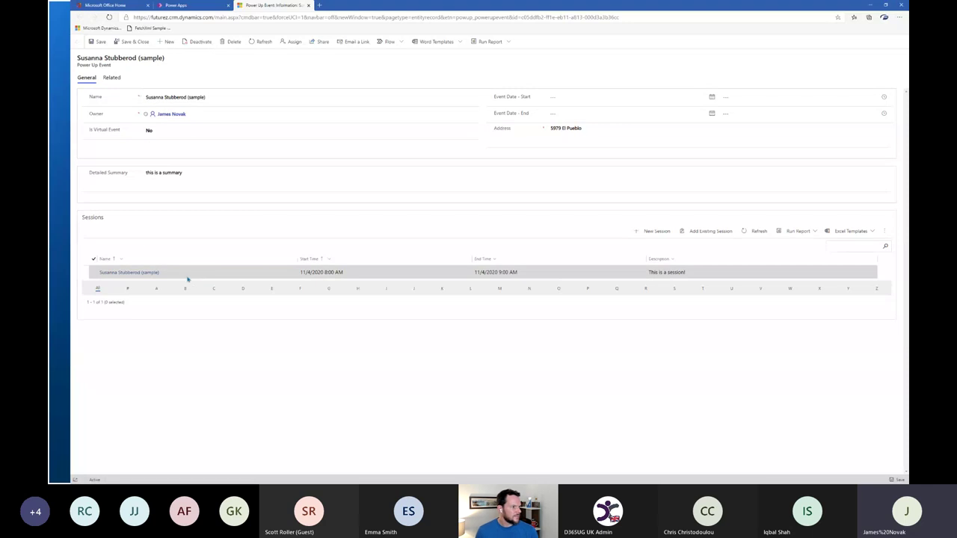
left_click(168, 130)
left_click(198, 186)
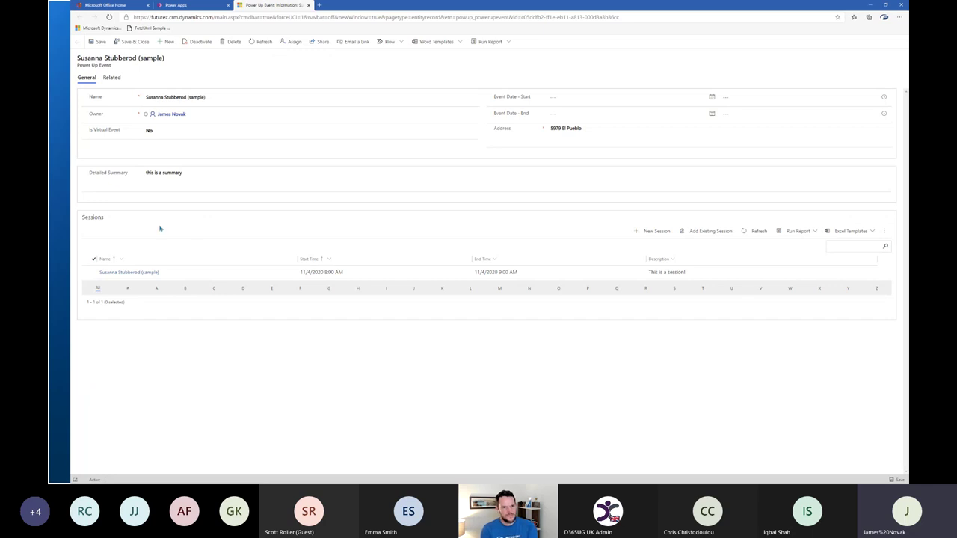
left_click(184, 175)
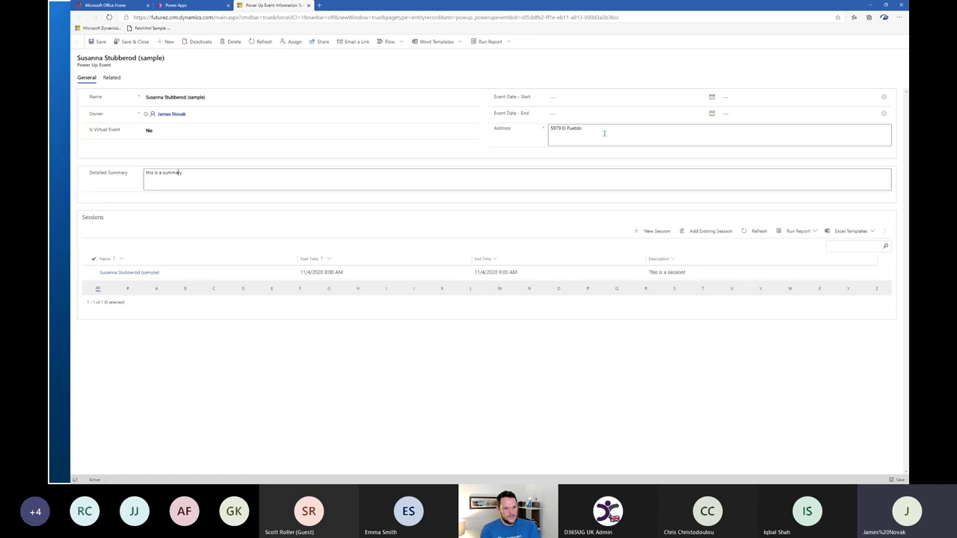
- Open the event's related session, inspect its Start Time, and follow the Power Up Event lookup back to the event record
double_click(179, 274)
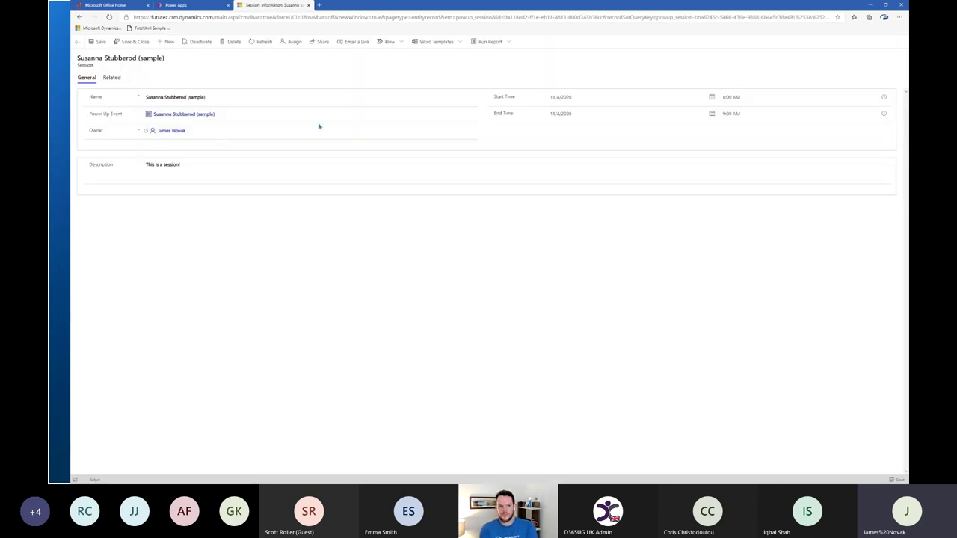
left_click(579, 96)
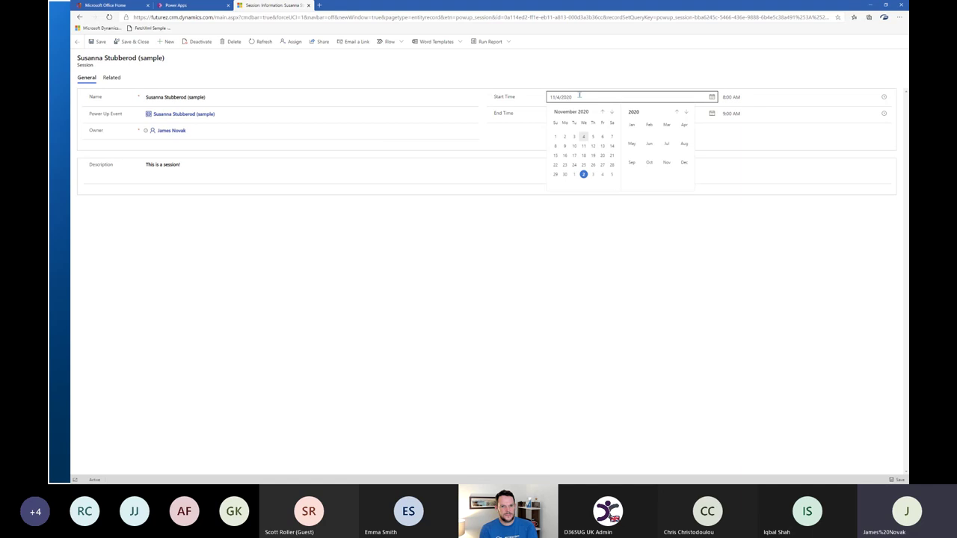
left_click(501, 67)
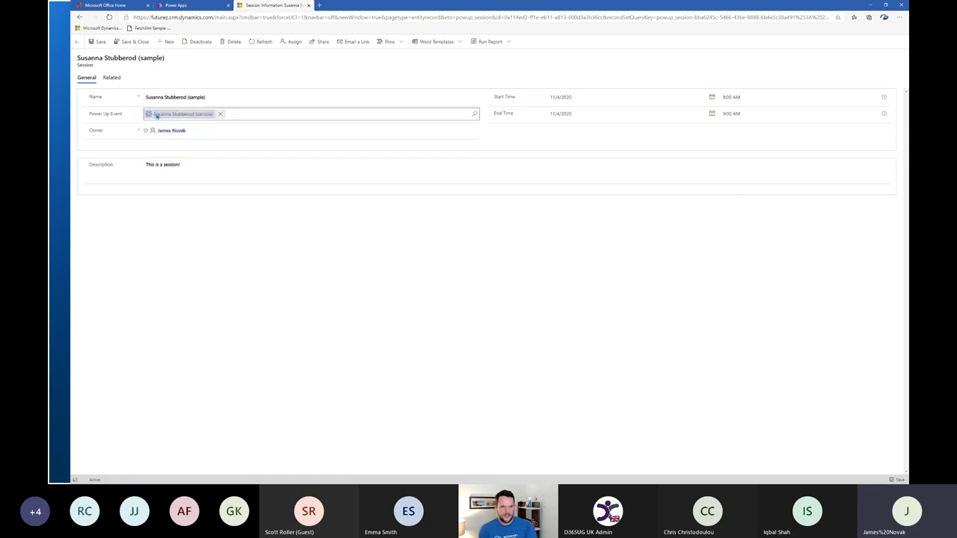
left_click(157, 114)
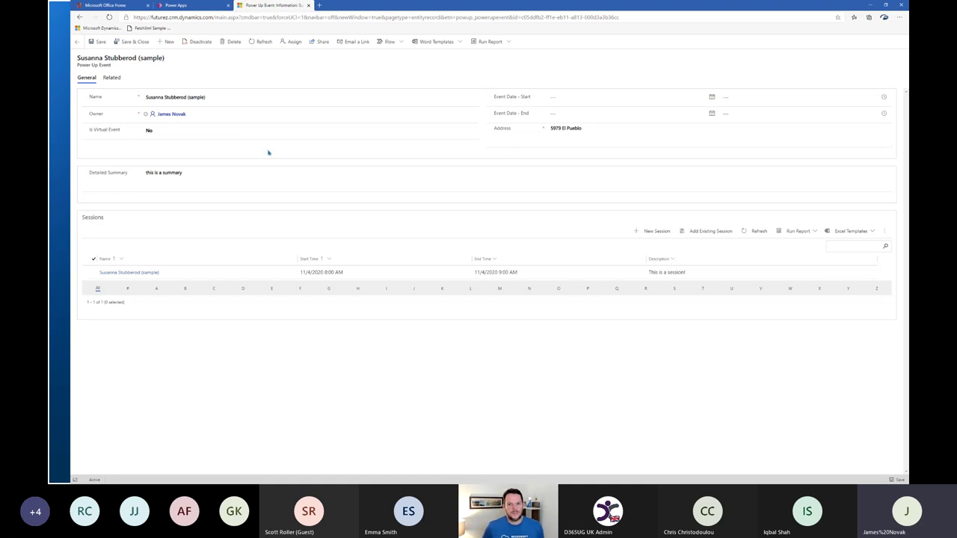
- Test the form's business rule by setting Is Virtual Event to Yes and back to No, and inspect the Address field
left_click(157, 131)
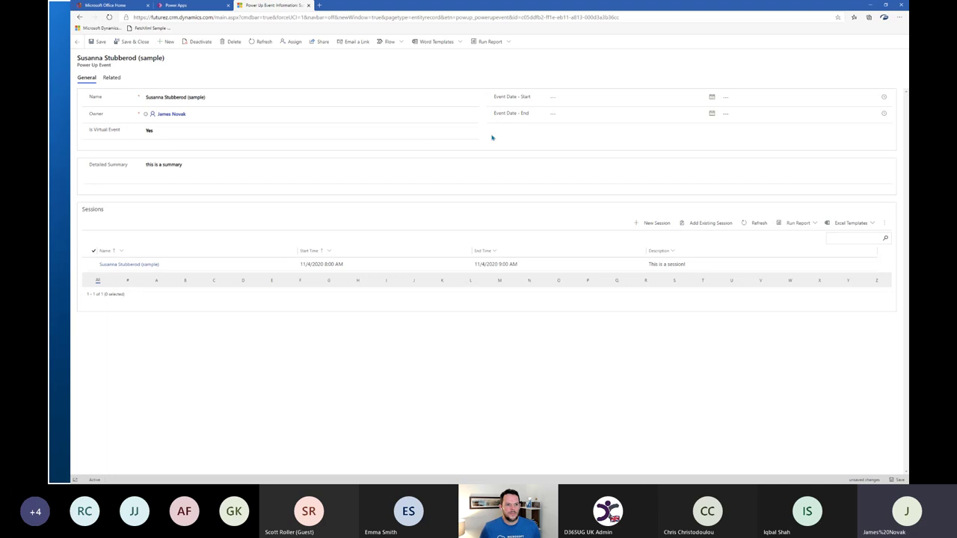
left_click(158, 131)
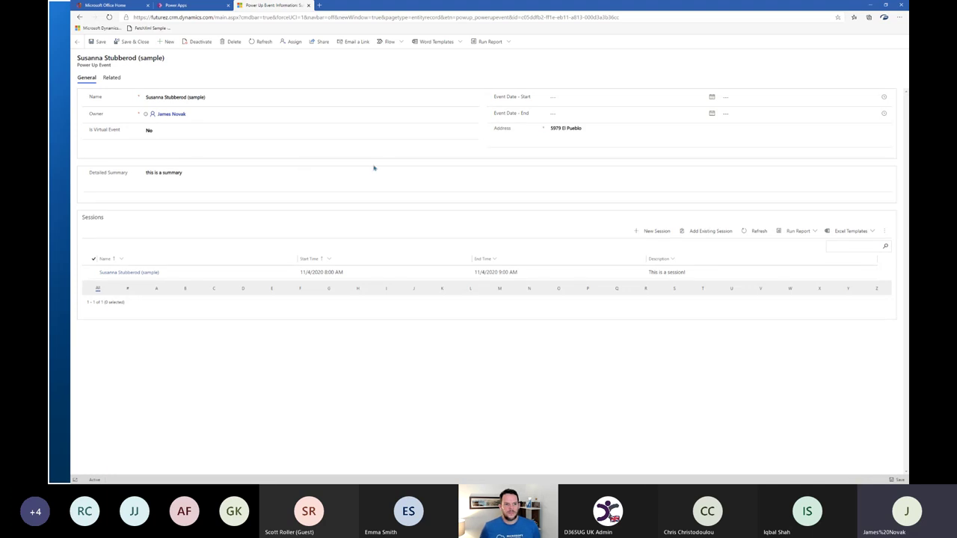
left_click(567, 129)
left_click_drag(603, 128, 519, 132)
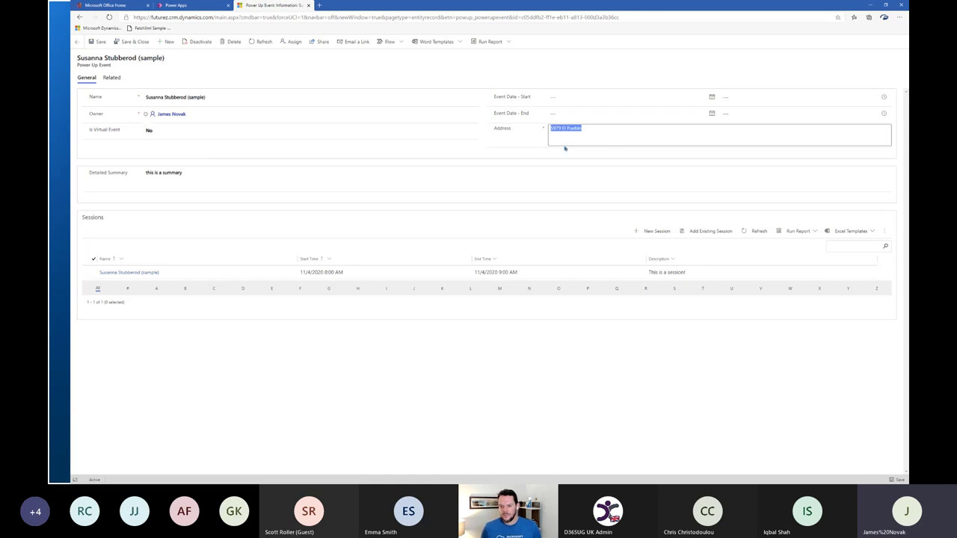
left_click(615, 137)
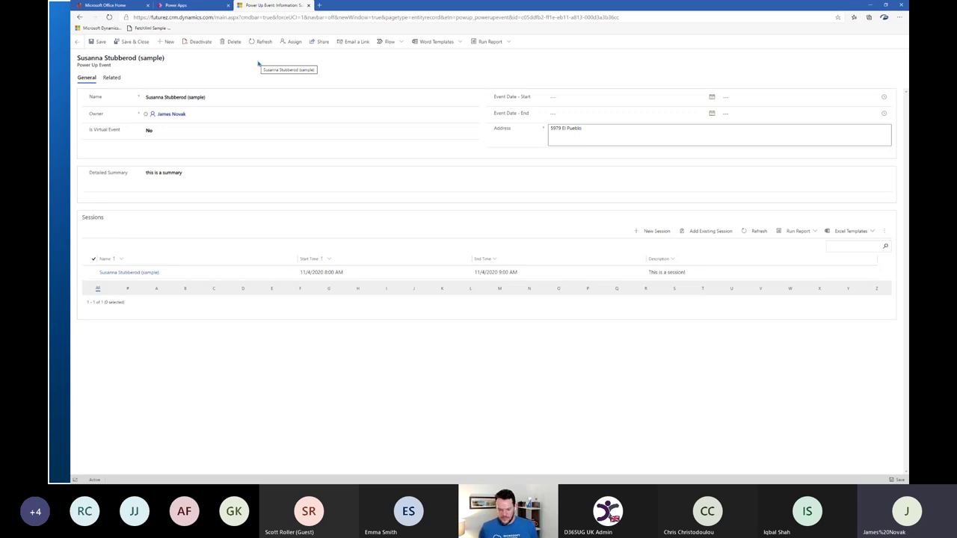
- Return to the Session table's page and open a new browser window under the 365 Power Up profile
left_click(186, 7)
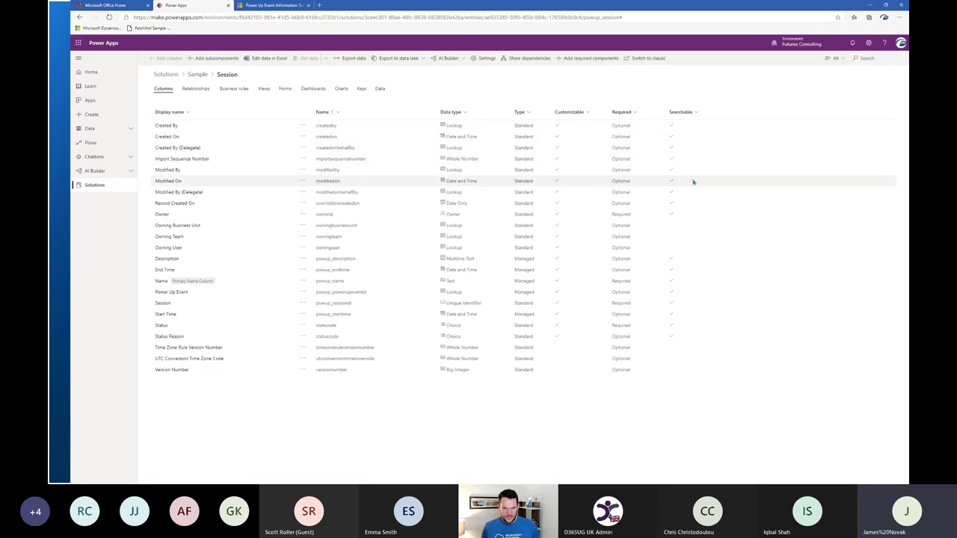
key("alt+Tab")
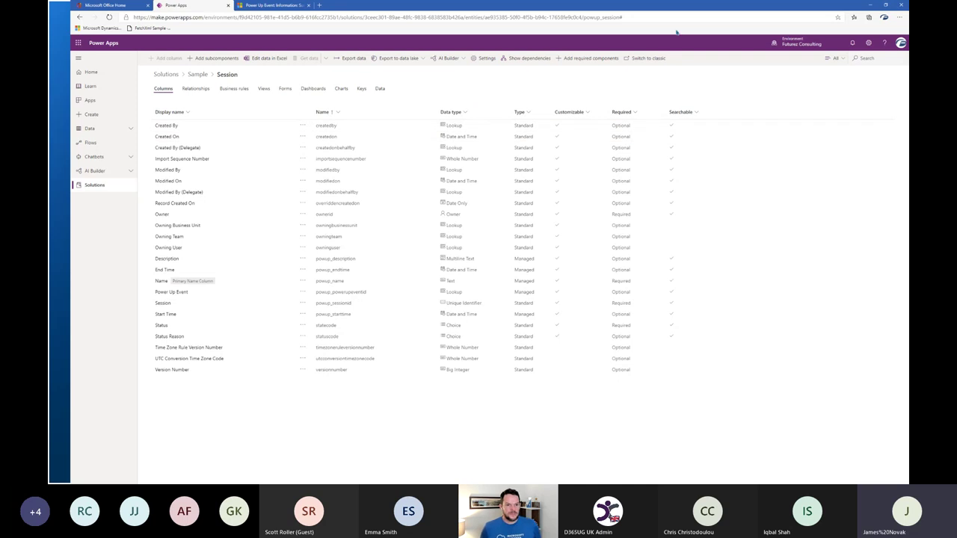
left_click(884, 17)
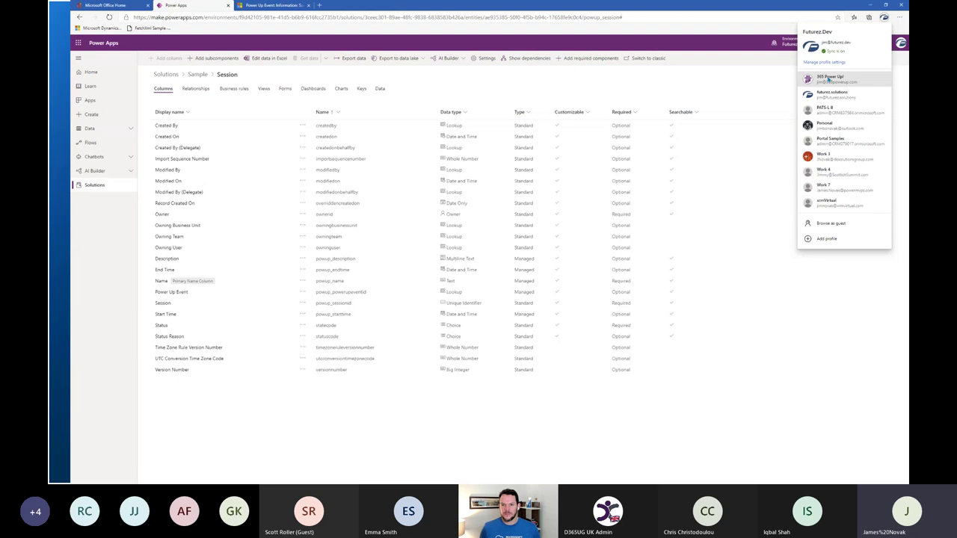
left_click(828, 79)
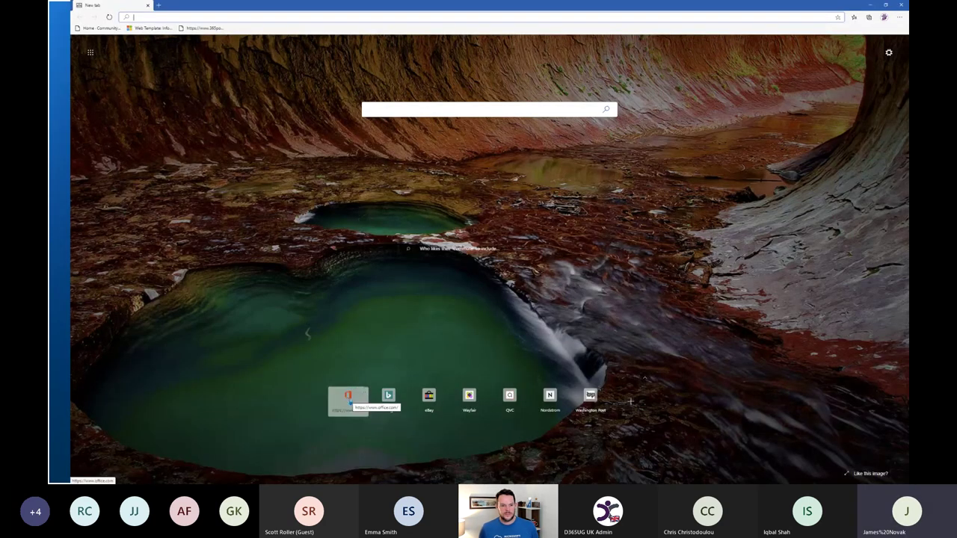
- Open the saved 365powerup.com session-service bookmark, go from there to the site's home page, and look it over
right_click(215, 29)
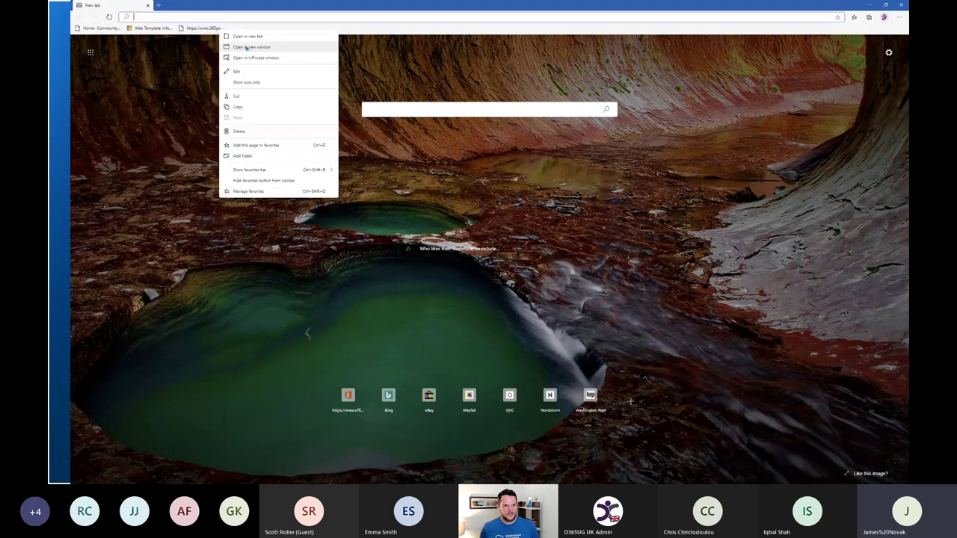
left_click(248, 46)
left_click(187, 5)
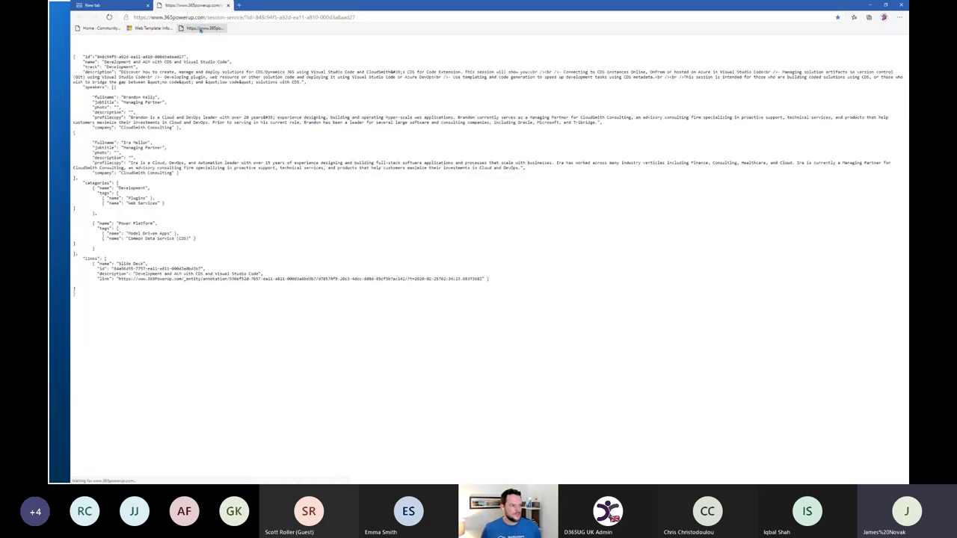
left_click_drag(356, 16, 207, 17)
key("BackSpace")
key("Return")
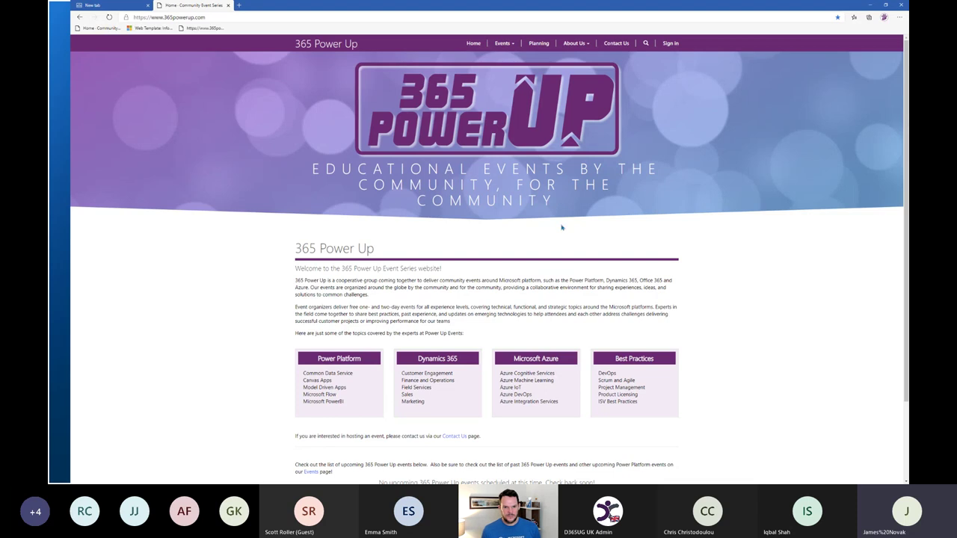
scroll(527, 261, "down", 1)
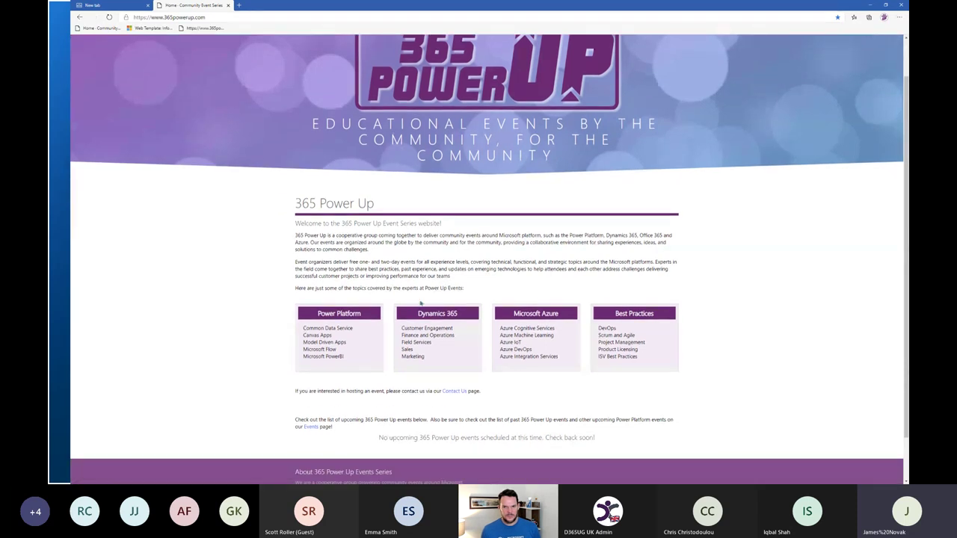
scroll(456, 396, "up", 1)
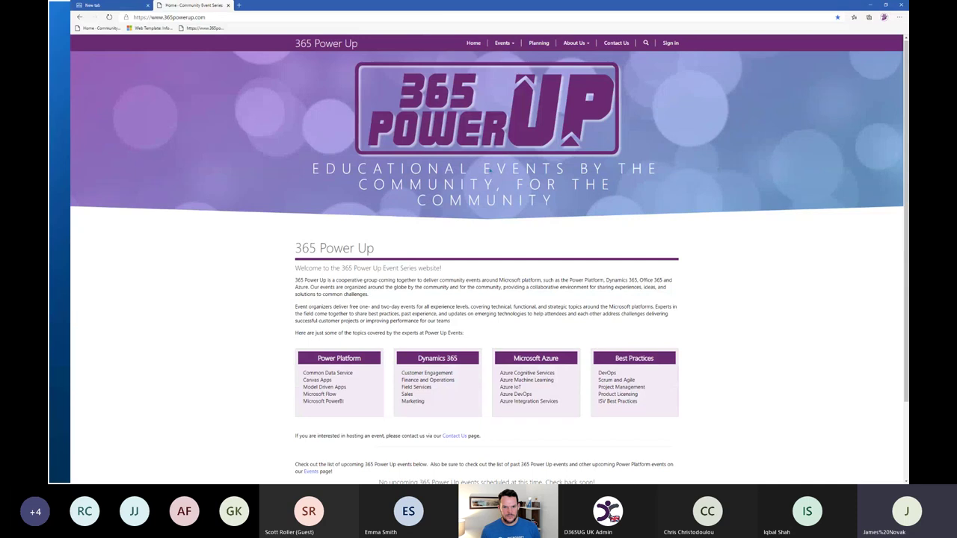
- Open the site's 365 Power Up Events page and look over the upcoming and past event lists
left_click(503, 43)
left_click(465, 63)
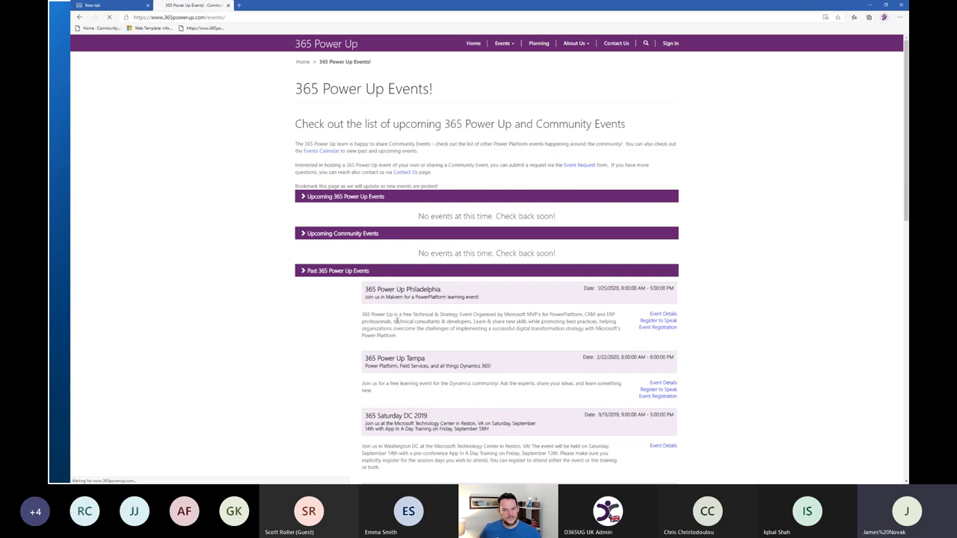
scroll(435, 313, "down", 5)
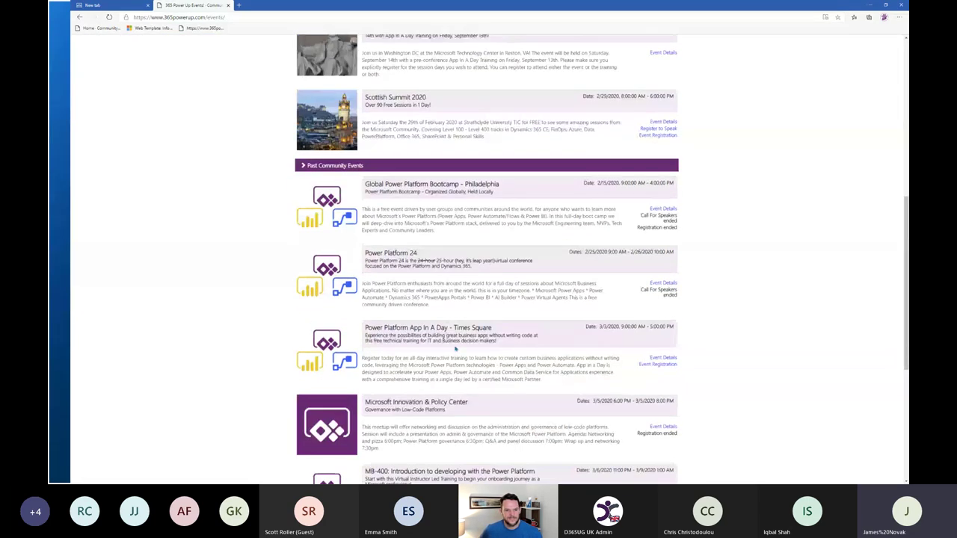
scroll(455, 348, "up", 5)
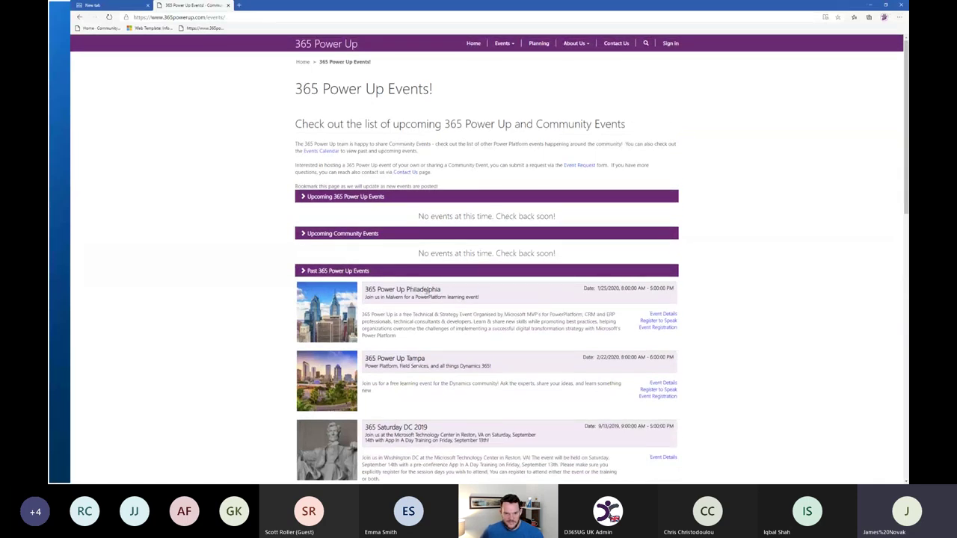
- Open the 365 Power Up Philadelphia event details and review the Multi-Purpose Room 1 schedule, speakers, sponsors and event contacts
left_click(663, 314)
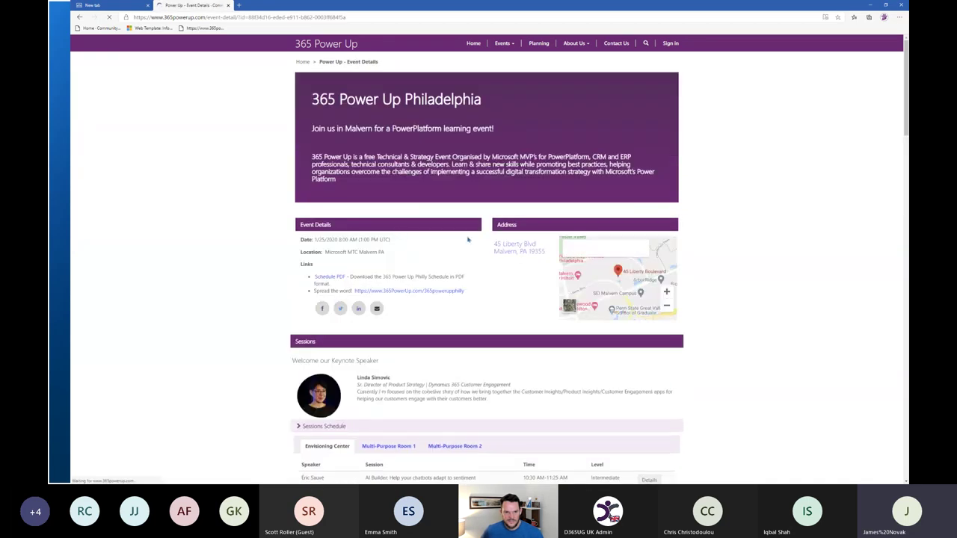
scroll(239, 254, "down", 5)
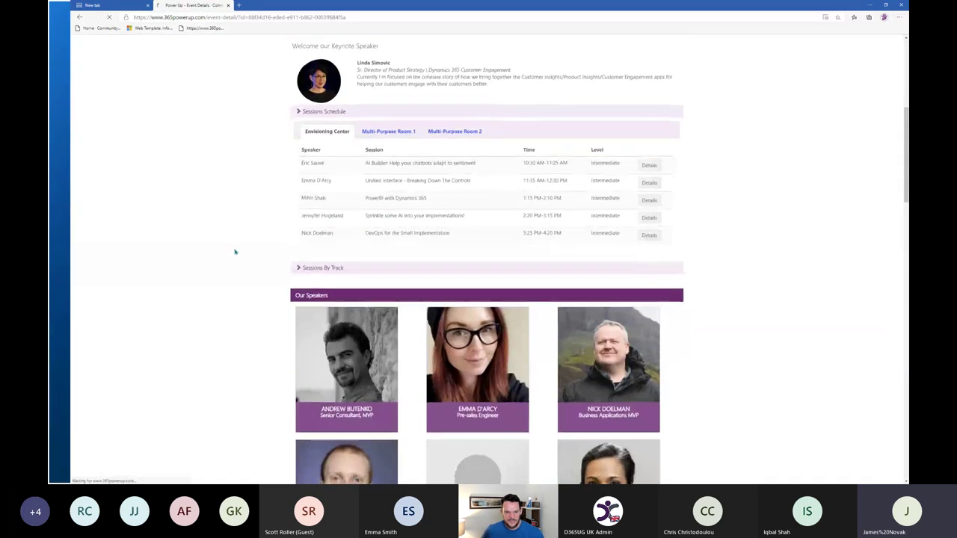
left_click(367, 131)
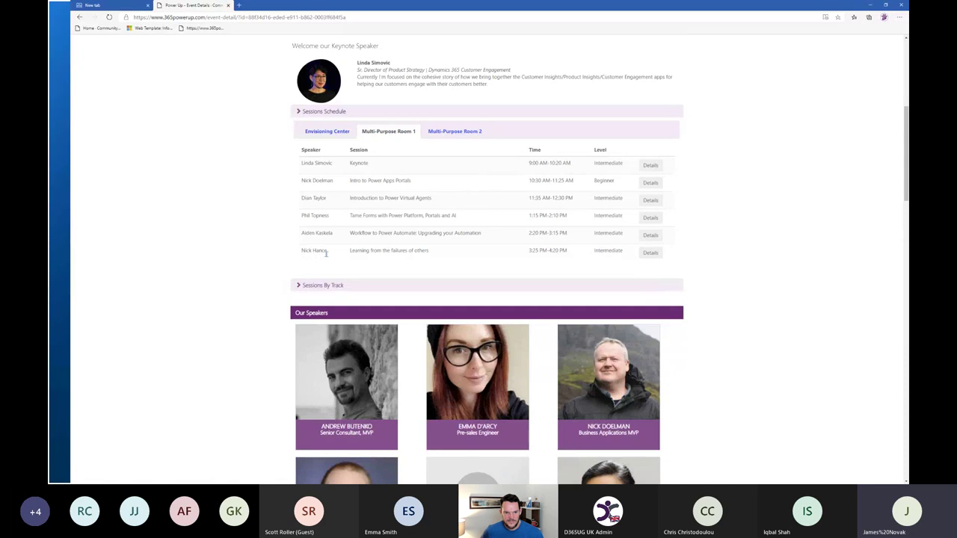
scroll(263, 259, "down", 15)
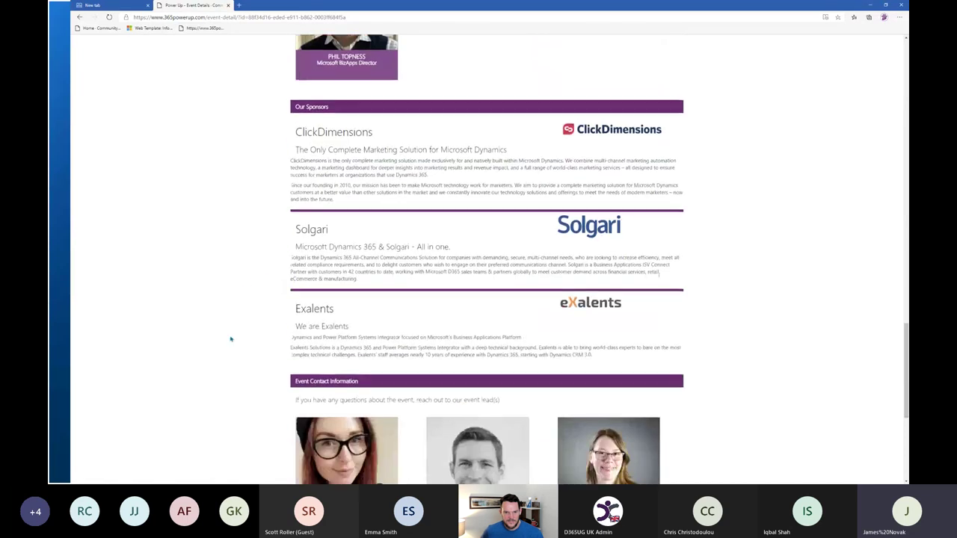
scroll(231, 340, "up", 5)
scroll(232, 314, "down", 5)
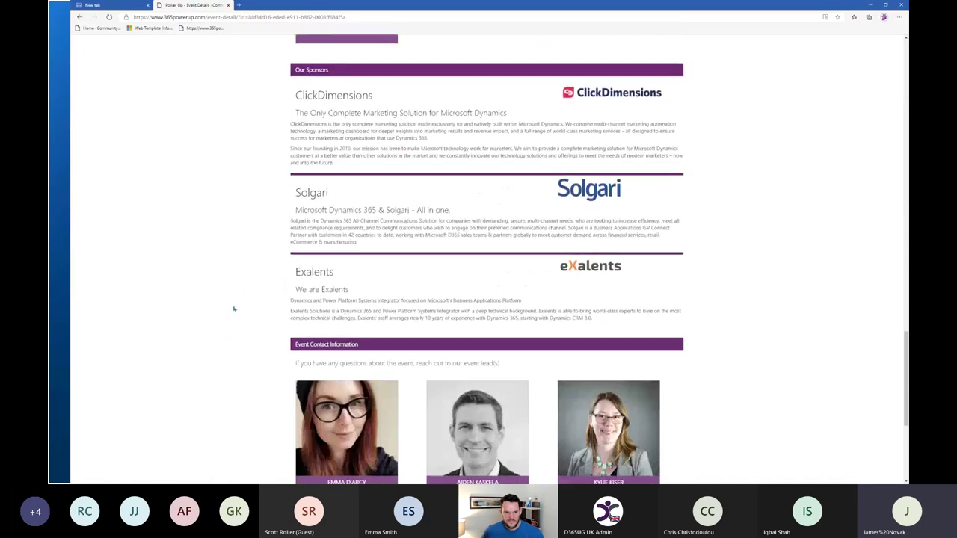
scroll(234, 309, "down", 1)
scroll(252, 177, "up", 5)
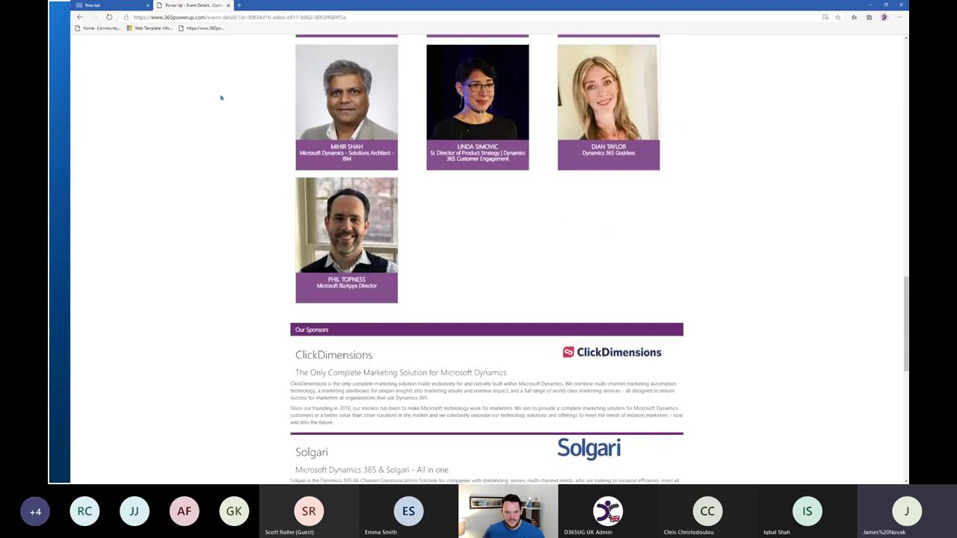
- Open the Office 365 home page in the empty browser tab and launch Power Apps from it
left_click(123, 6)
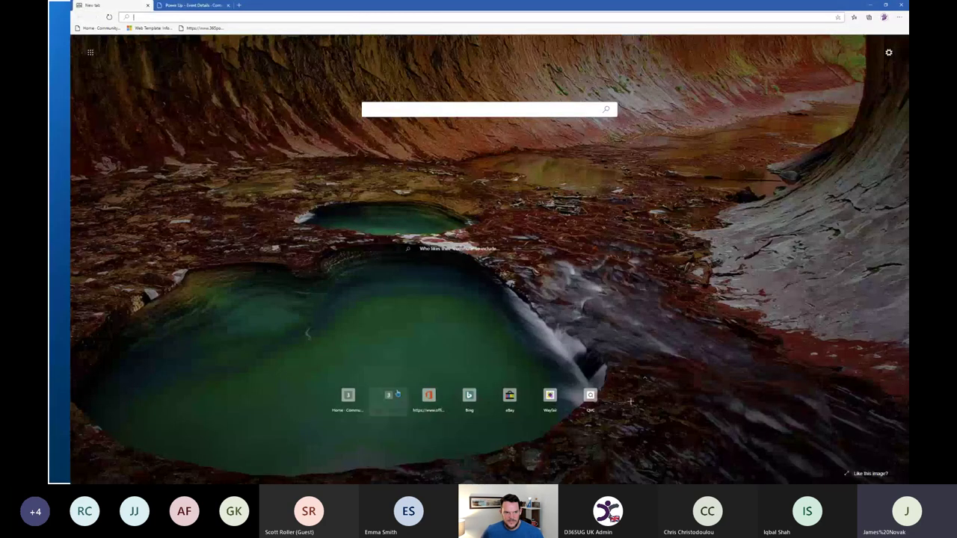
left_click(429, 396)
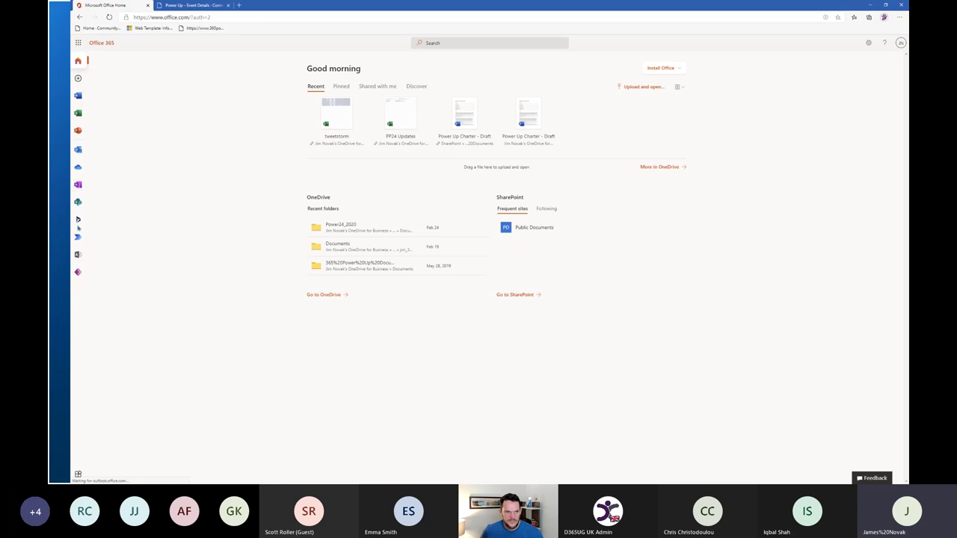
left_click(78, 272)
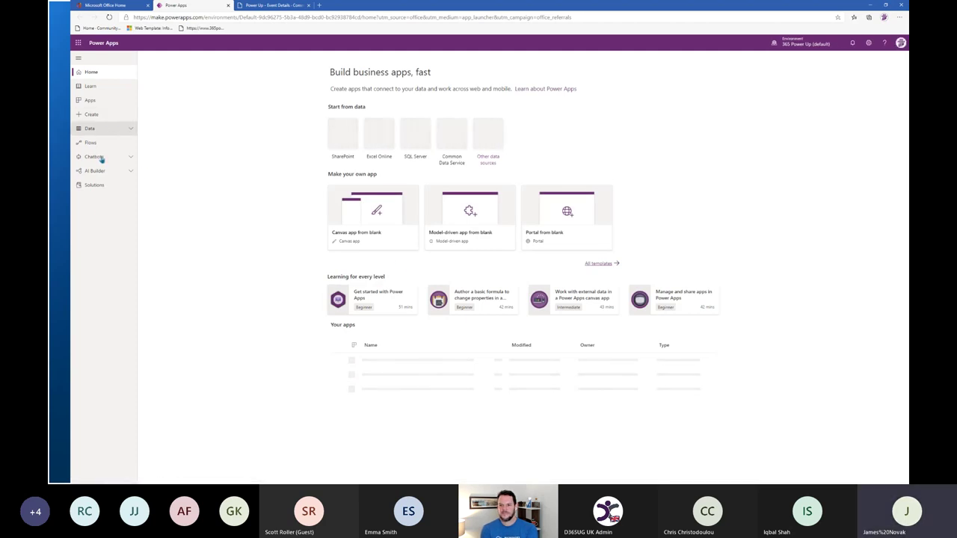
- Switch the Power Apps environment from 365 Power Up (default) to 365 Power Up and open its list of apps
left_click(90, 100)
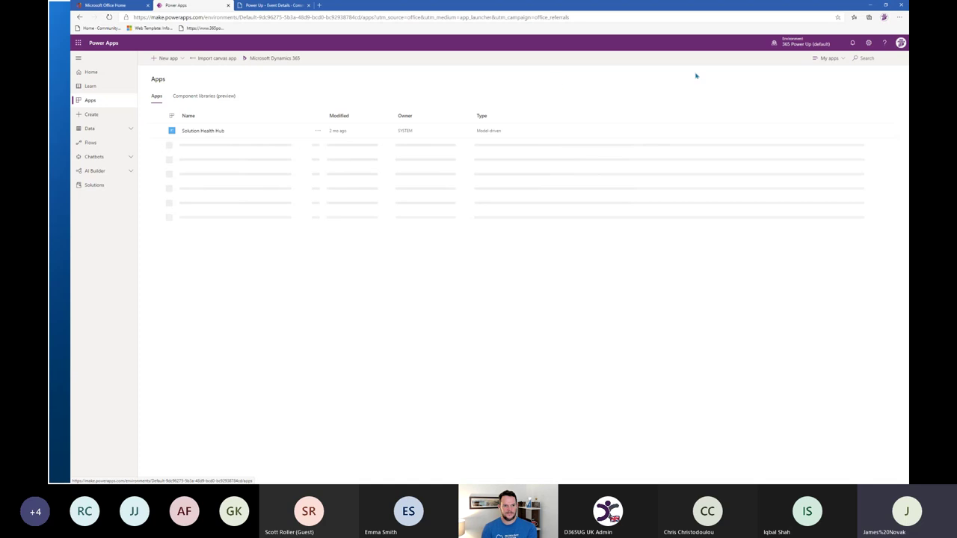
left_click(801, 43)
left_click(836, 102)
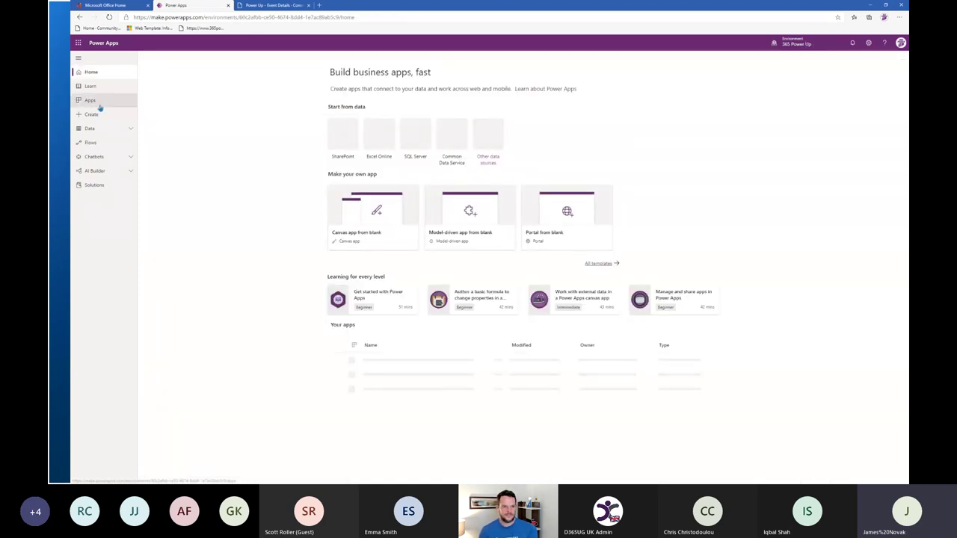
left_click(797, 43)
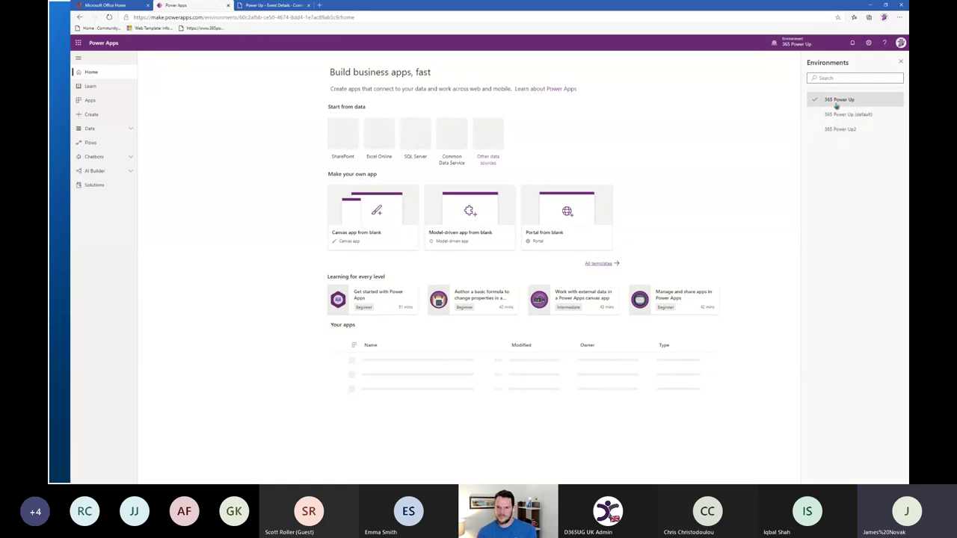
left_click(96, 100)
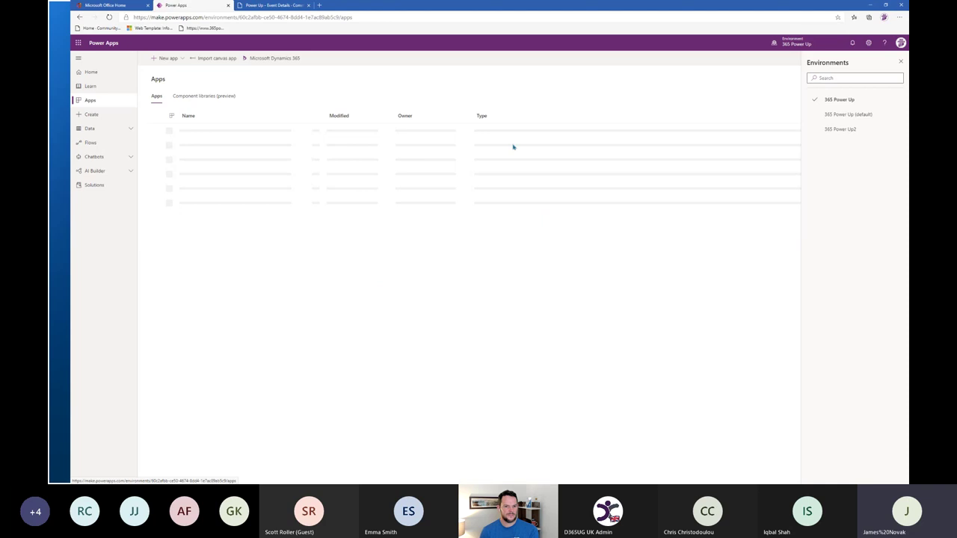
left_click(901, 61)
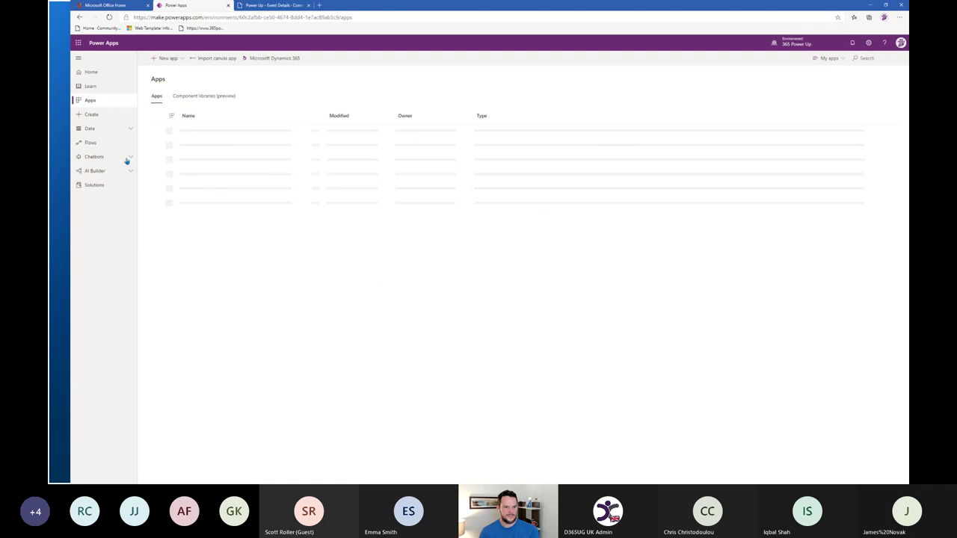
- Open the 365 Power Up solution and sort its components by type from A to Z
left_click(104, 187)
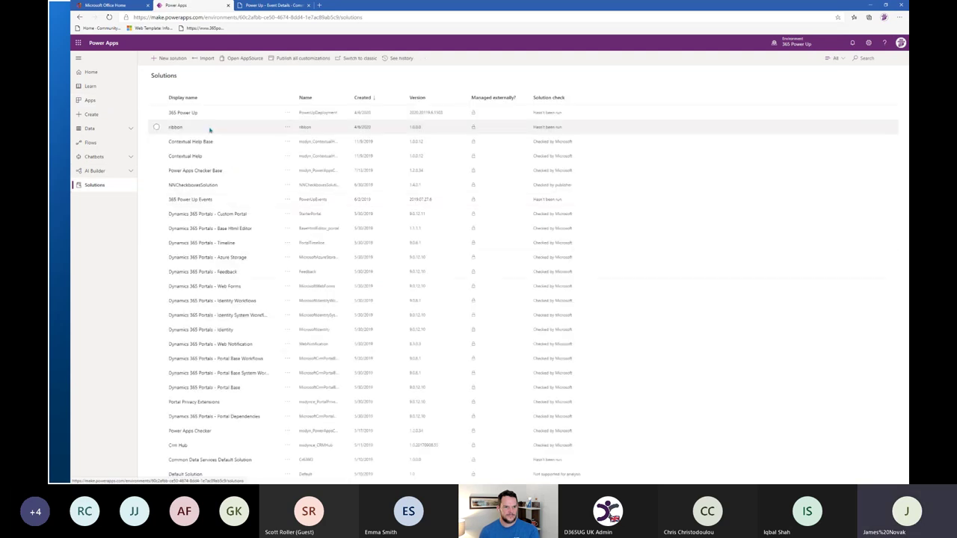
left_click(288, 114)
left_click(229, 113)
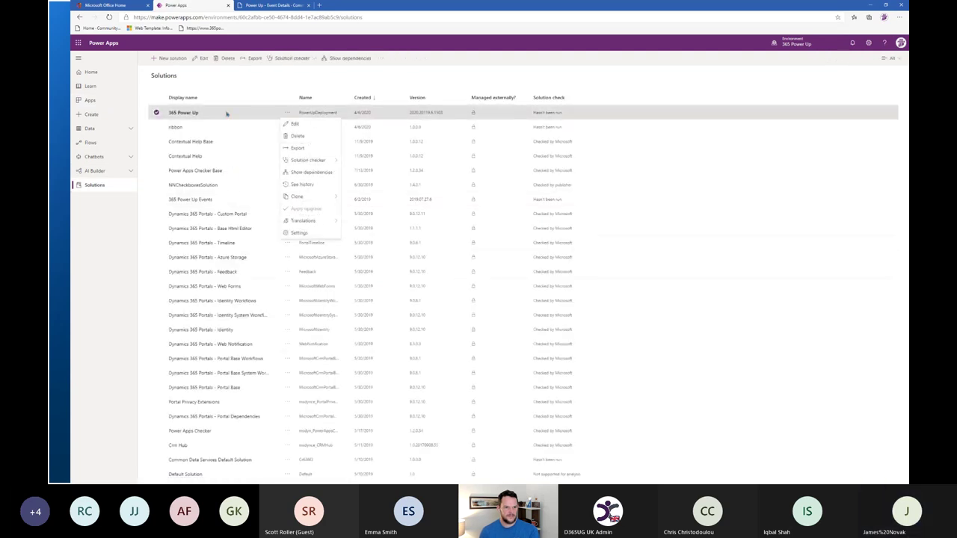
left_click(192, 113)
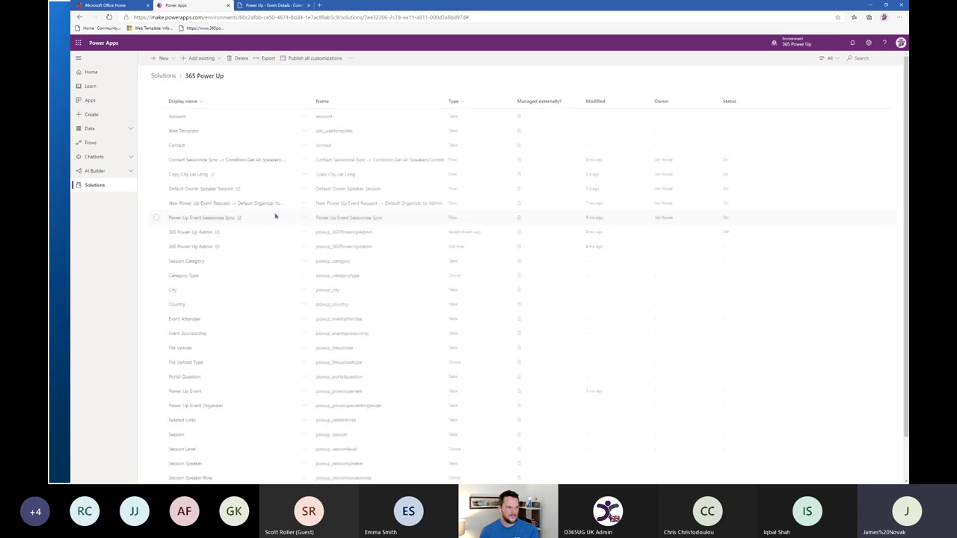
left_click(457, 102)
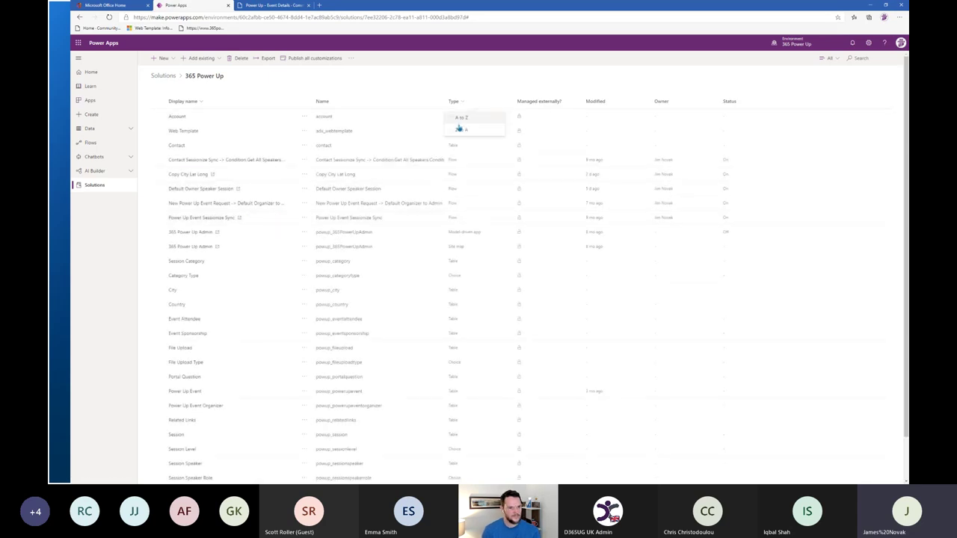
left_click(472, 119)
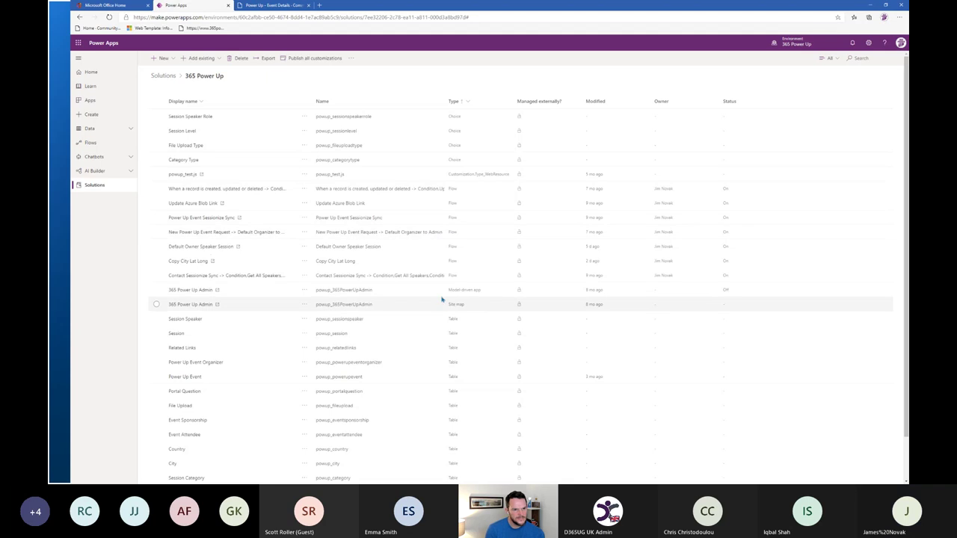
- Play the 365 Power Up Admin model-driven app and sign in with the already signed-in 365 Power Up account and its password
left_click(303, 290)
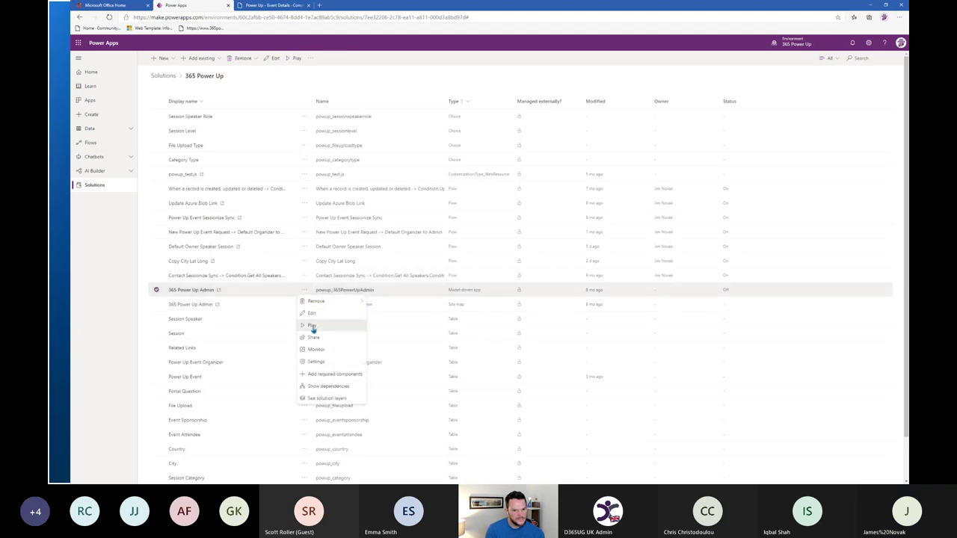
left_click(311, 326)
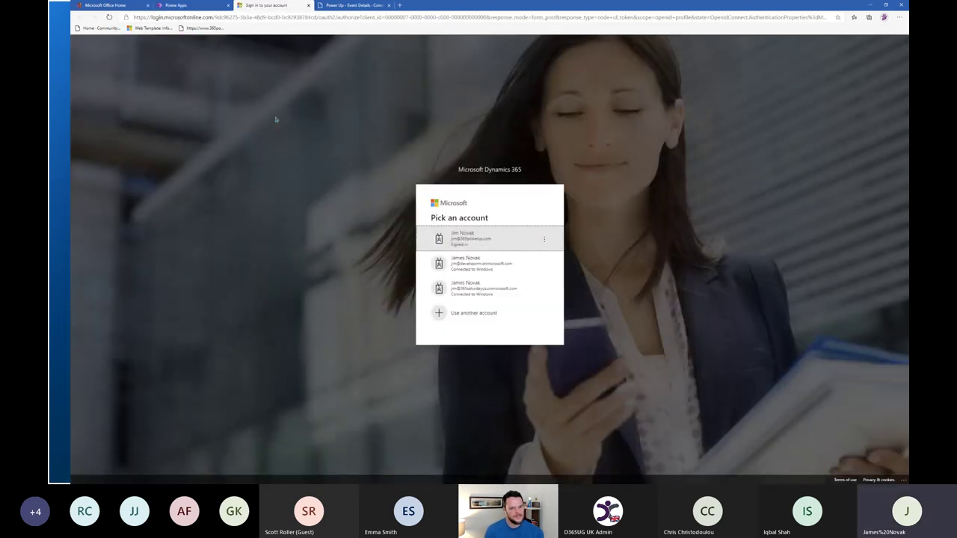
left_click(456, 238)
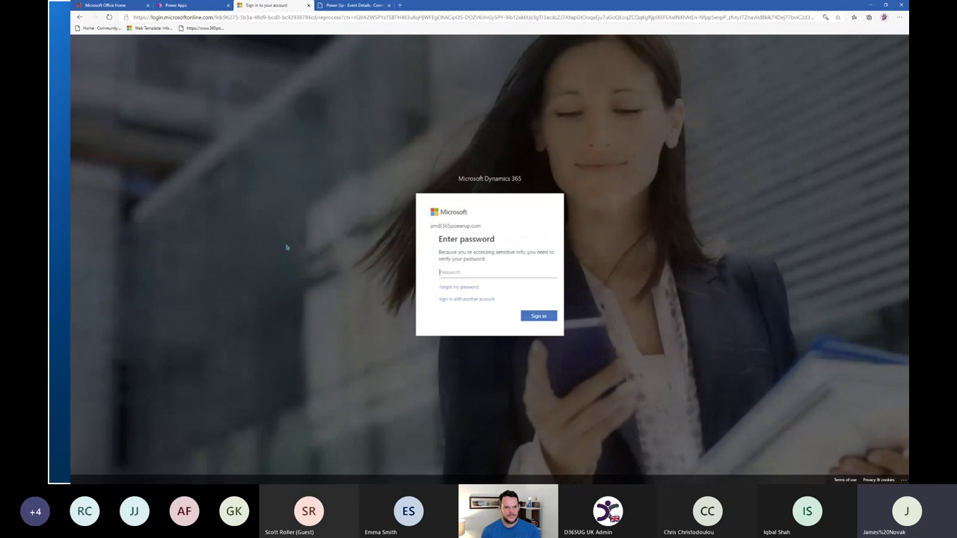
key("Return")
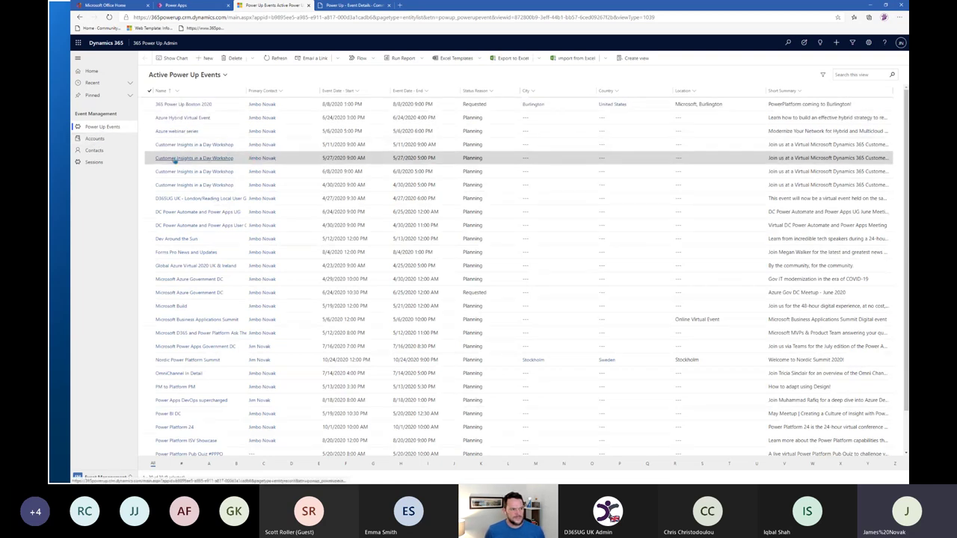
- Open the 365 Power Up Boston 2020 event and, from its related sessions, the Sample Session record
left_click(179, 104)
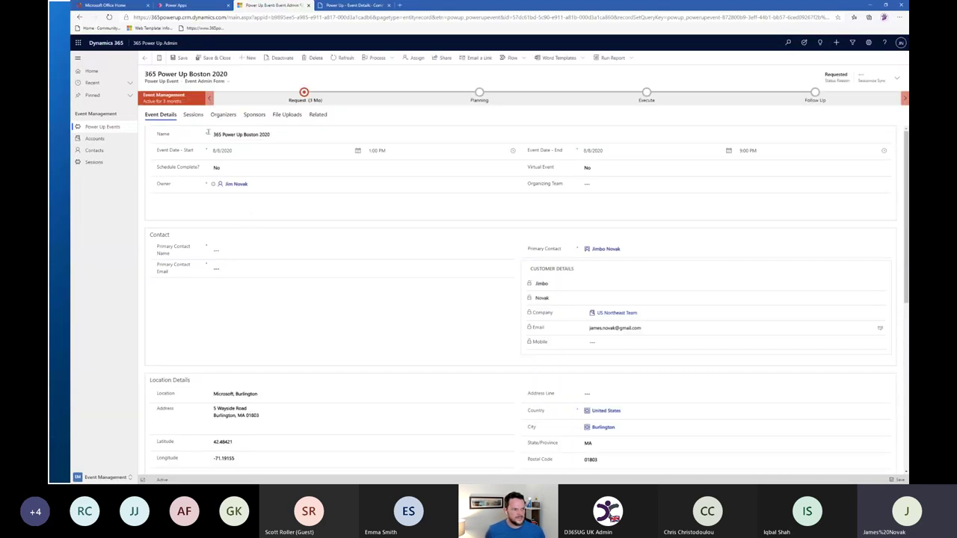
left_click(193, 114)
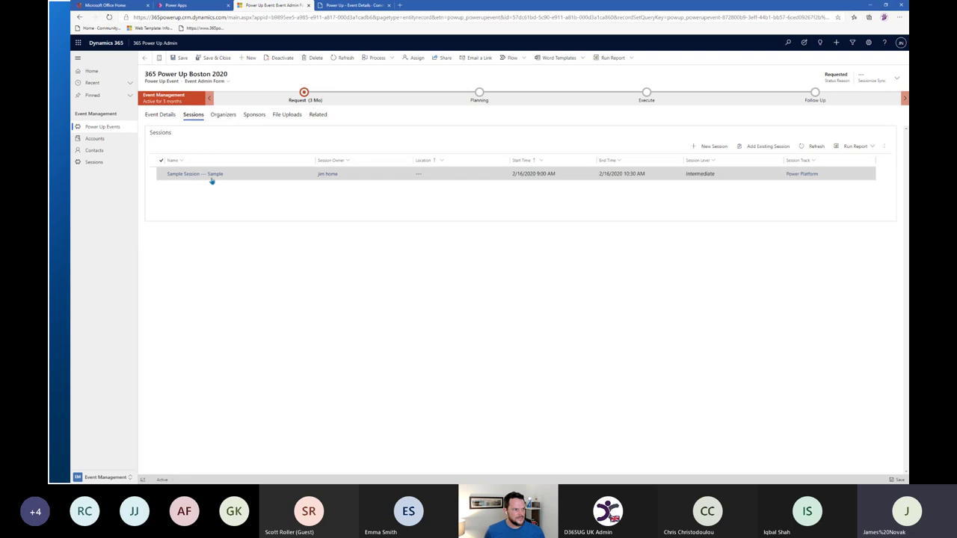
left_click(210, 177)
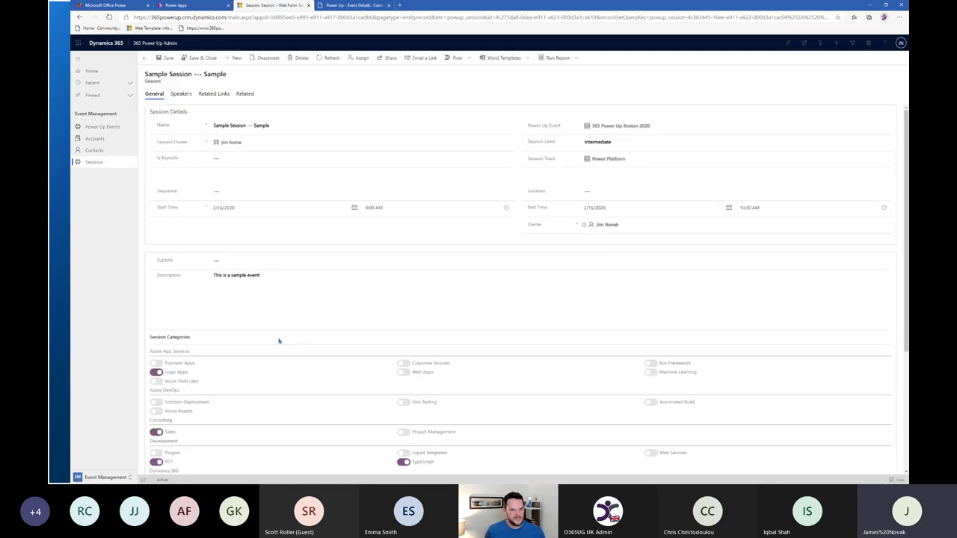
- Examine the sample session's Session Categories toggles and its session details
scroll(279, 341, "down", 5)
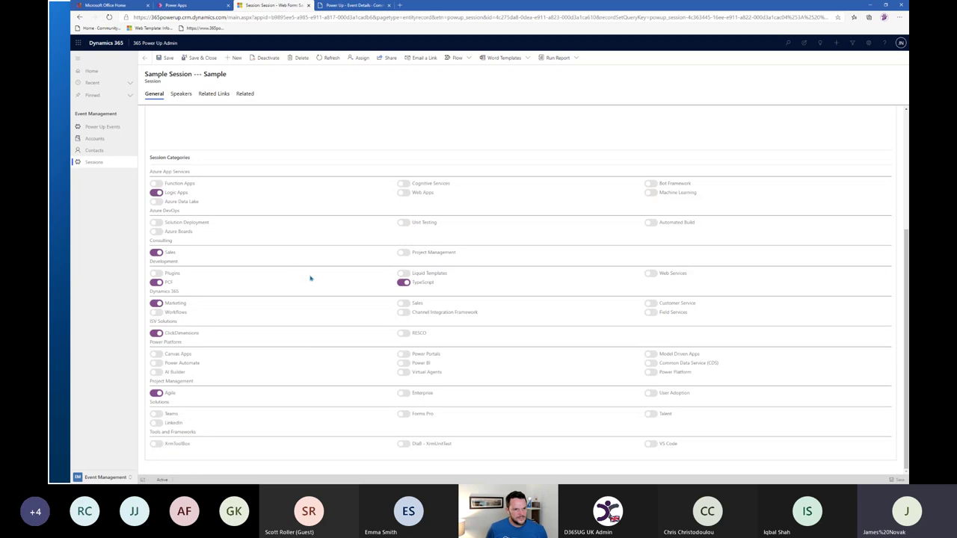
scroll(310, 278, "up", 2)
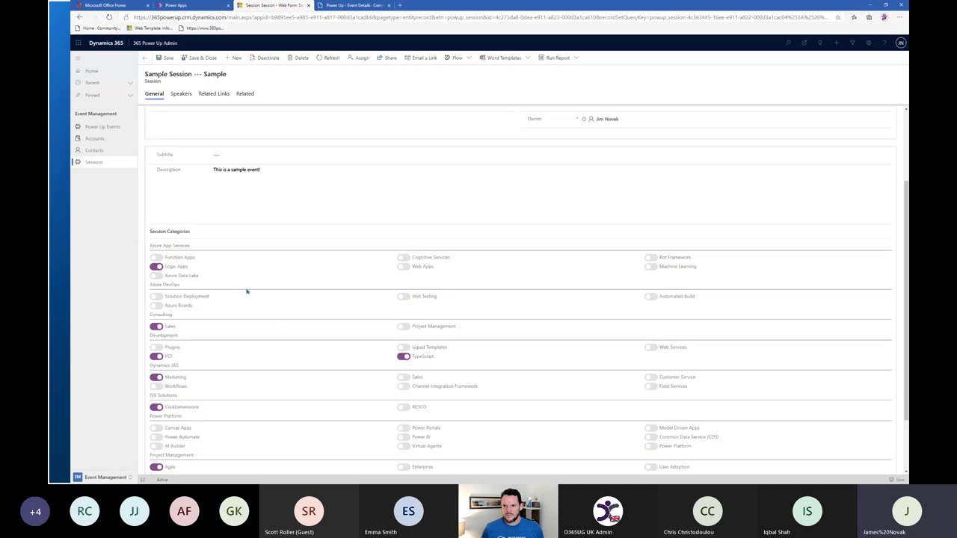
scroll(261, 264, "down", 1)
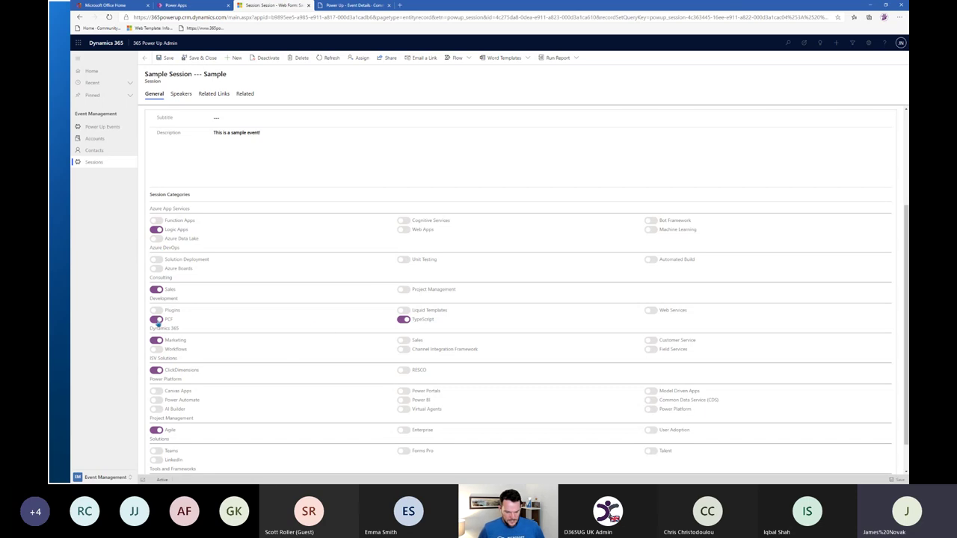
scroll(387, 279, "up", 3)
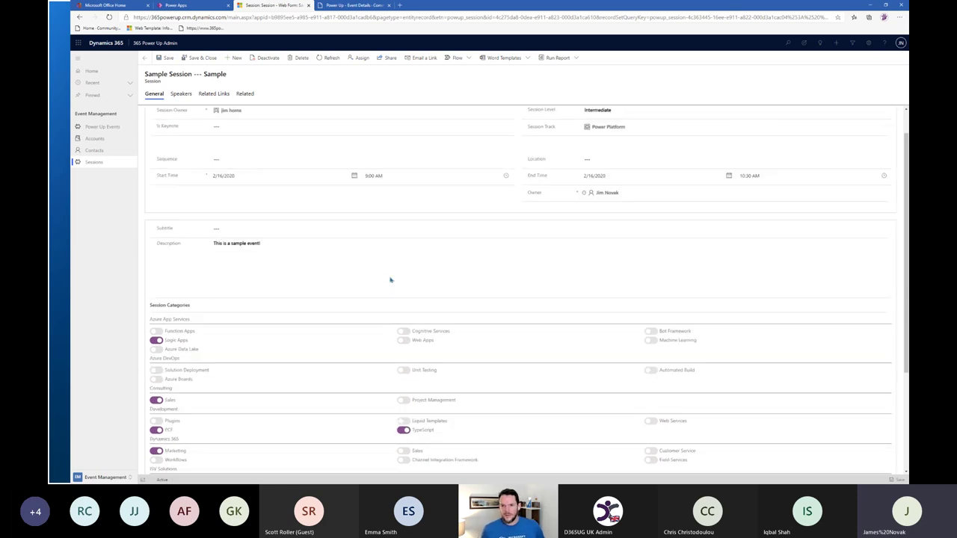
scroll(344, 254, "up", 1)
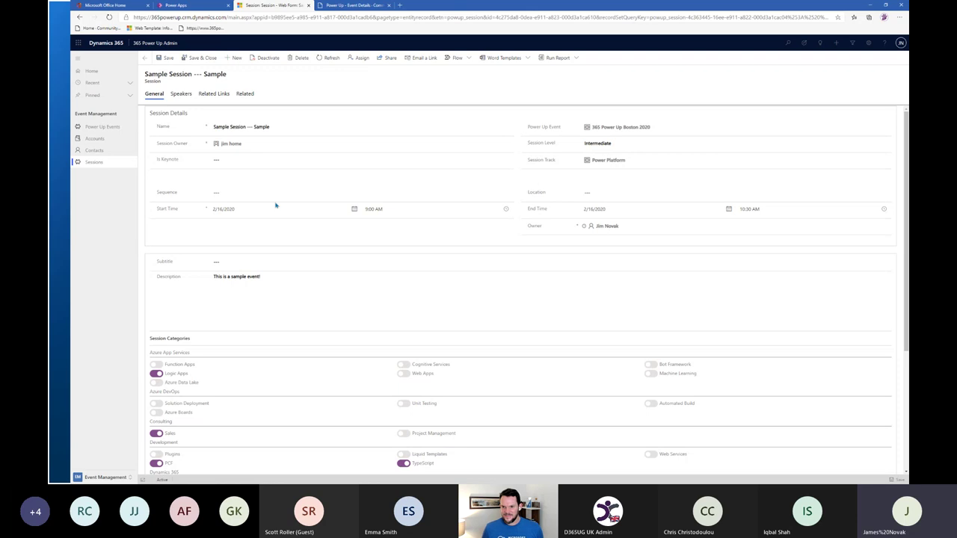
- Switch back to the PowerPoint slide show and advance from the Demo slide to the Further Reading slide
key("alt+Tab")
key("alt+Tab")
key("alt+Tab")
key("alt+Tab")
key("alt+Tab")
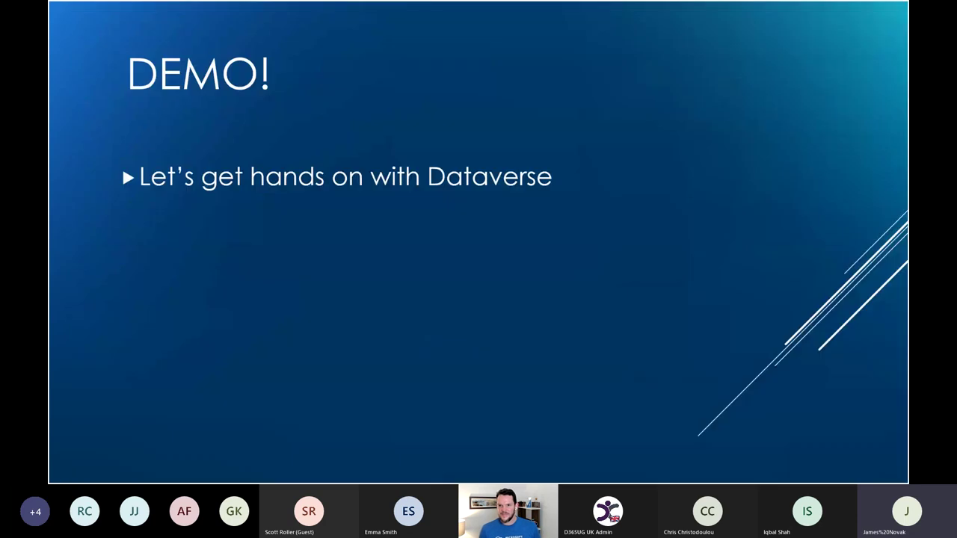
key("Right")
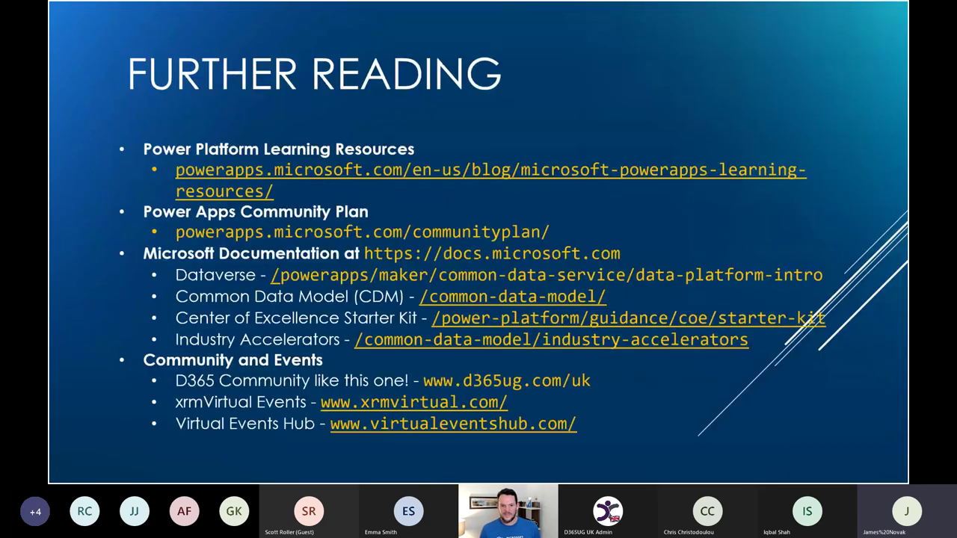